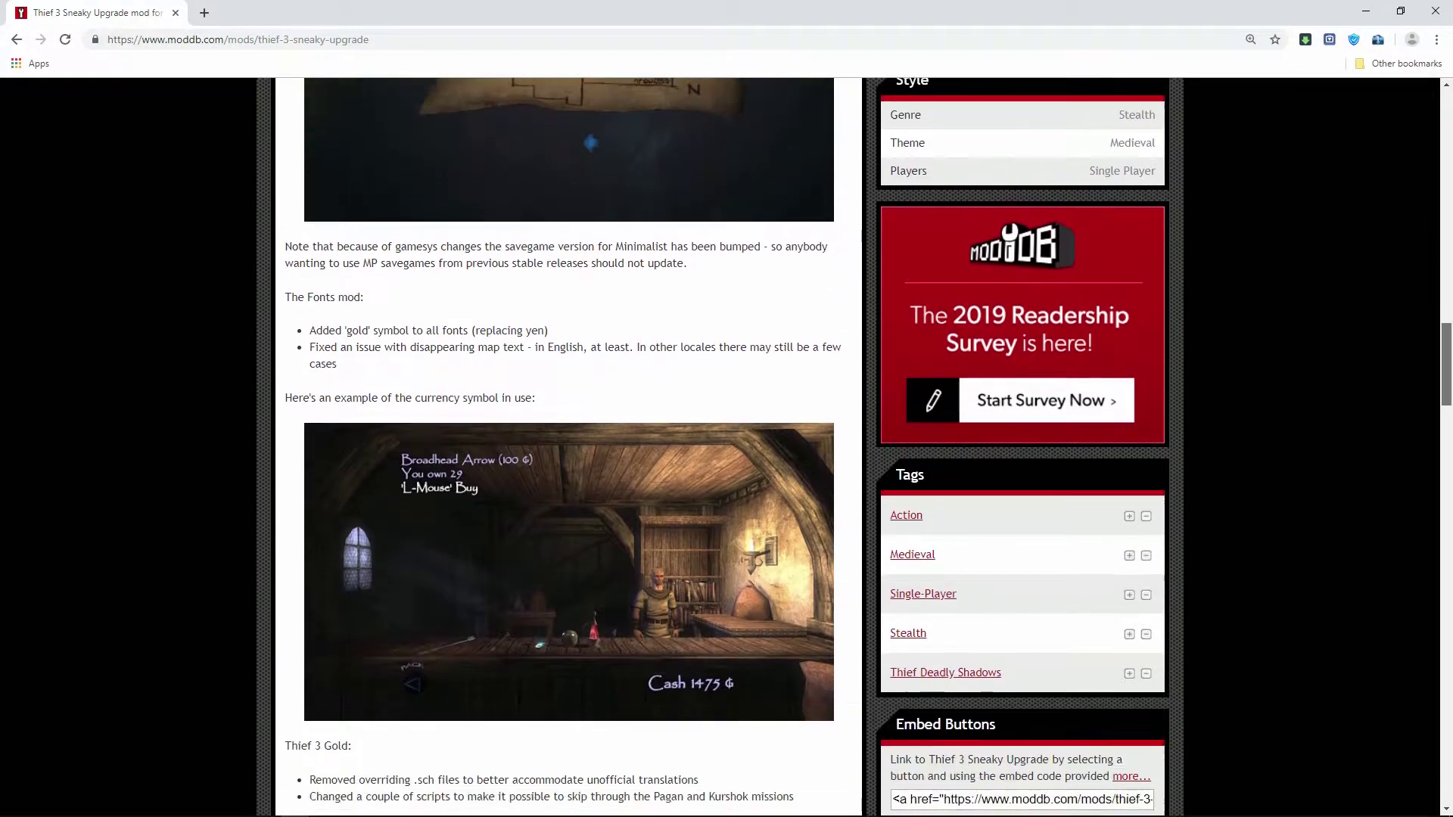
- Open the Sneaky Upgrade Full Edition download page from the mod's Files section
scroll(568, 446, down, 6)
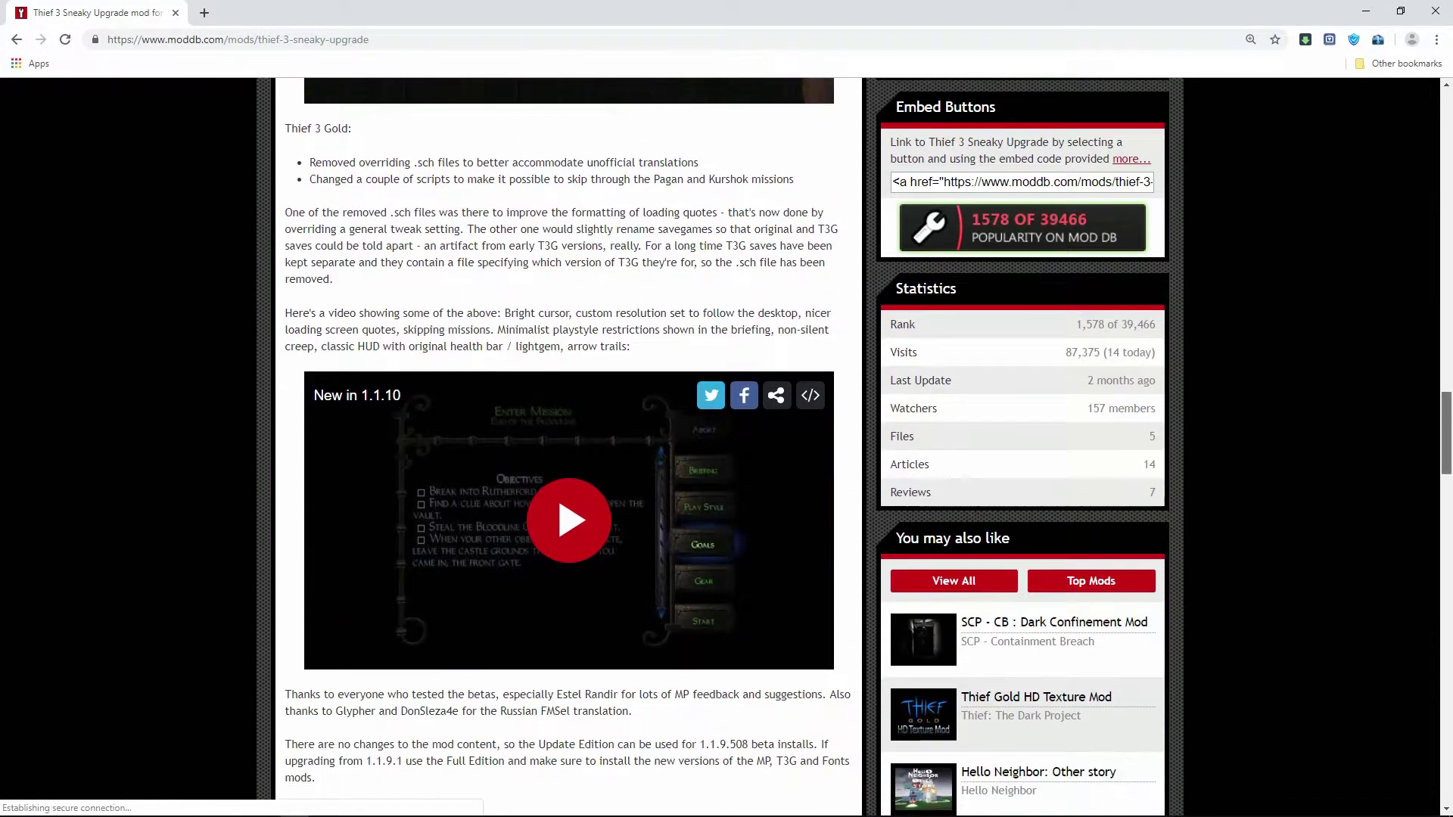
scroll(568, 446, down, 6)
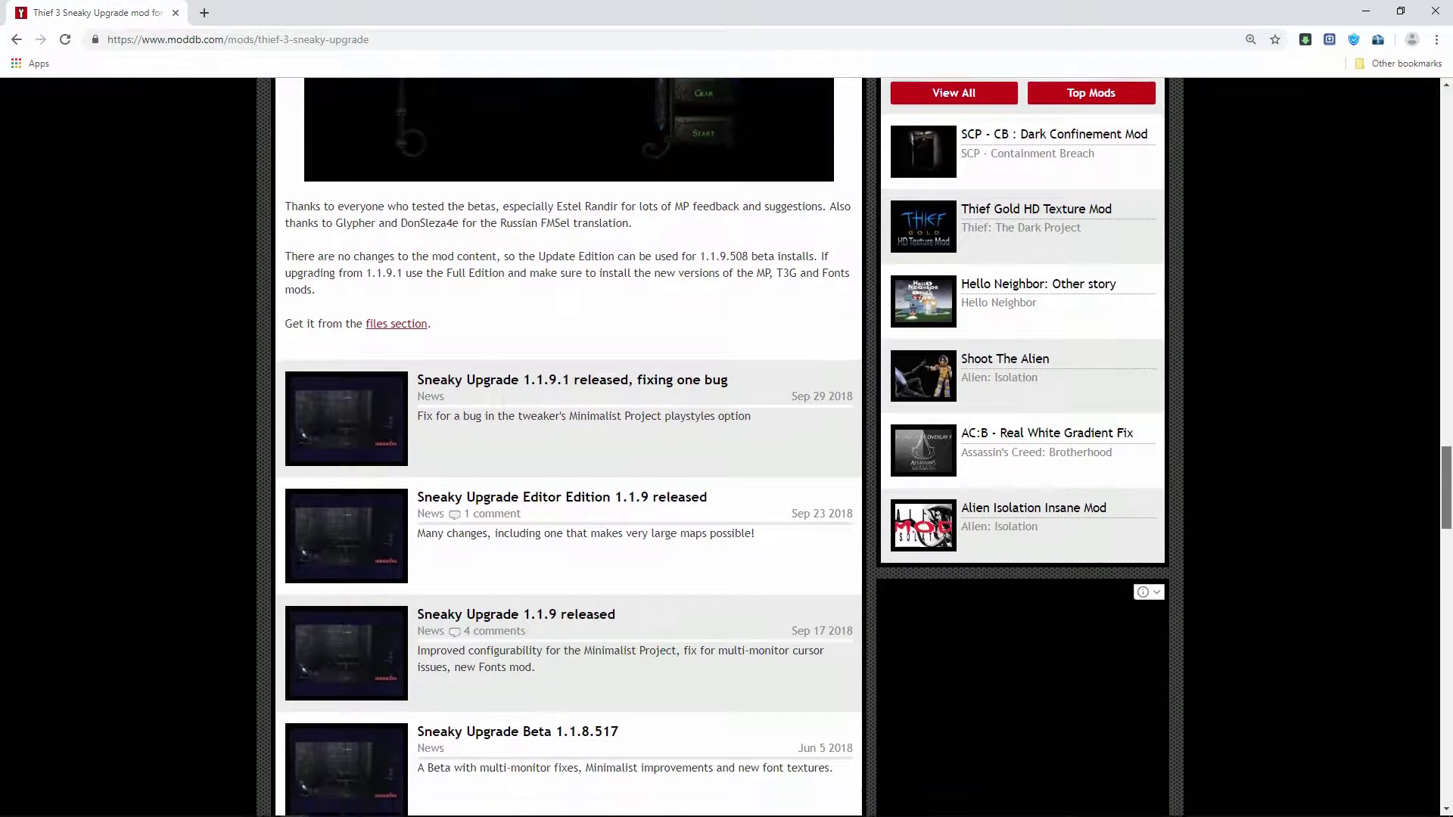
scroll(568, 447, down, 4)
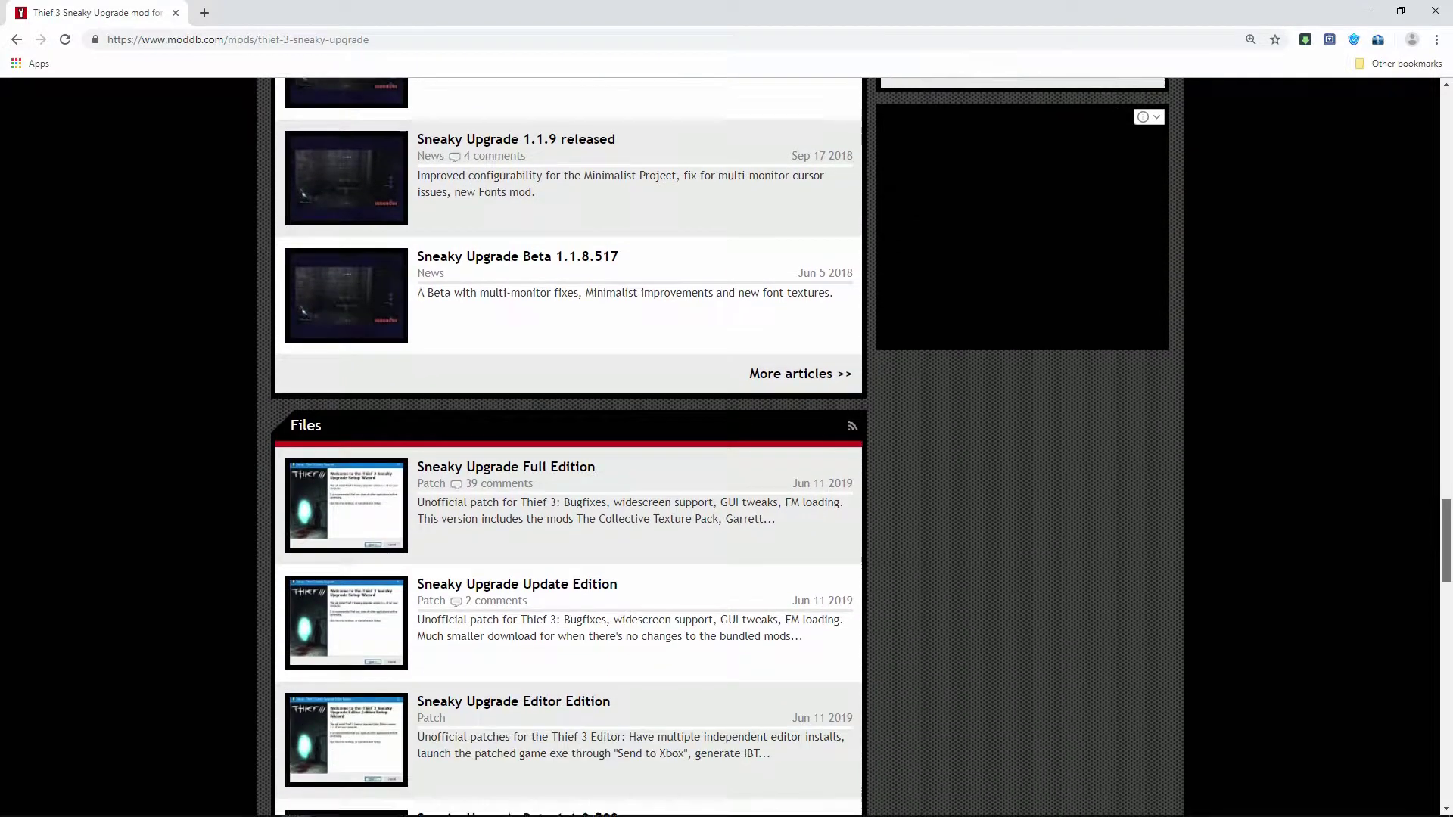
drag(1447, 563, 1446, 567)
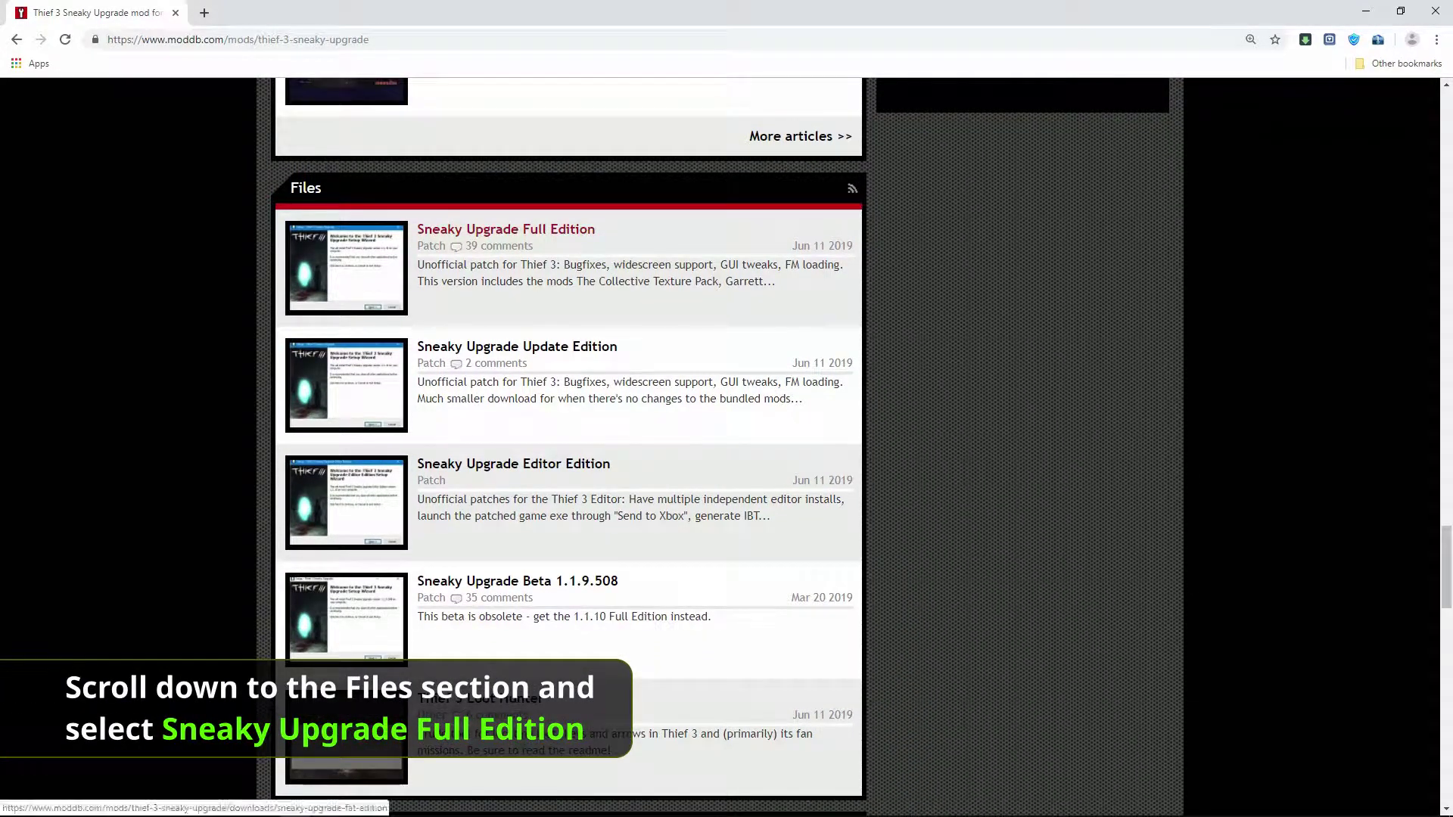
click(506, 229)
- Download the installer Setup_T3SneakyUpgrade_Full_1.1.10.exe from the Full Edition page
scroll(567, 447, down, 5)
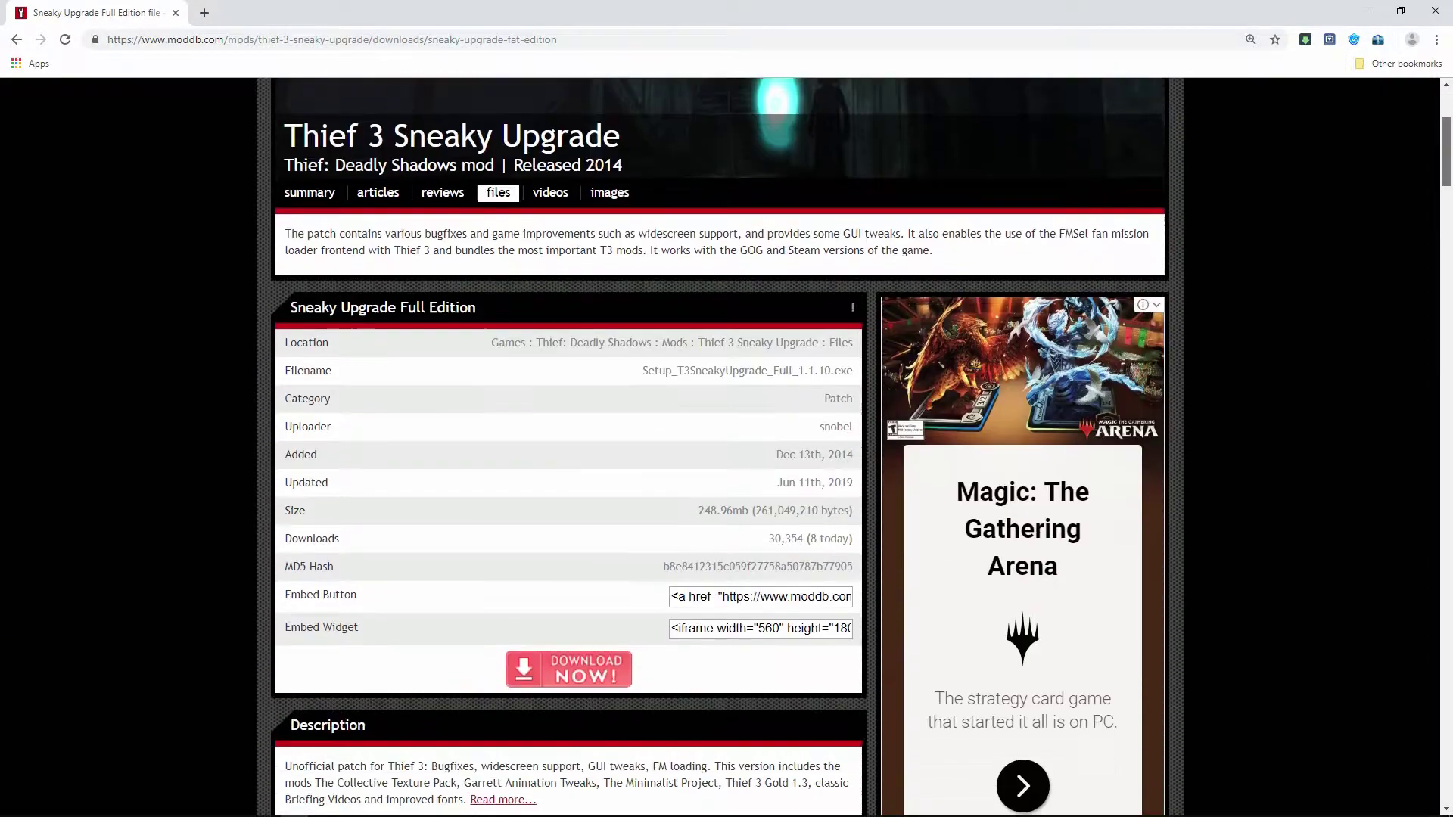
scroll(568, 447, up, 1)
drag(643, 362, 853, 363)
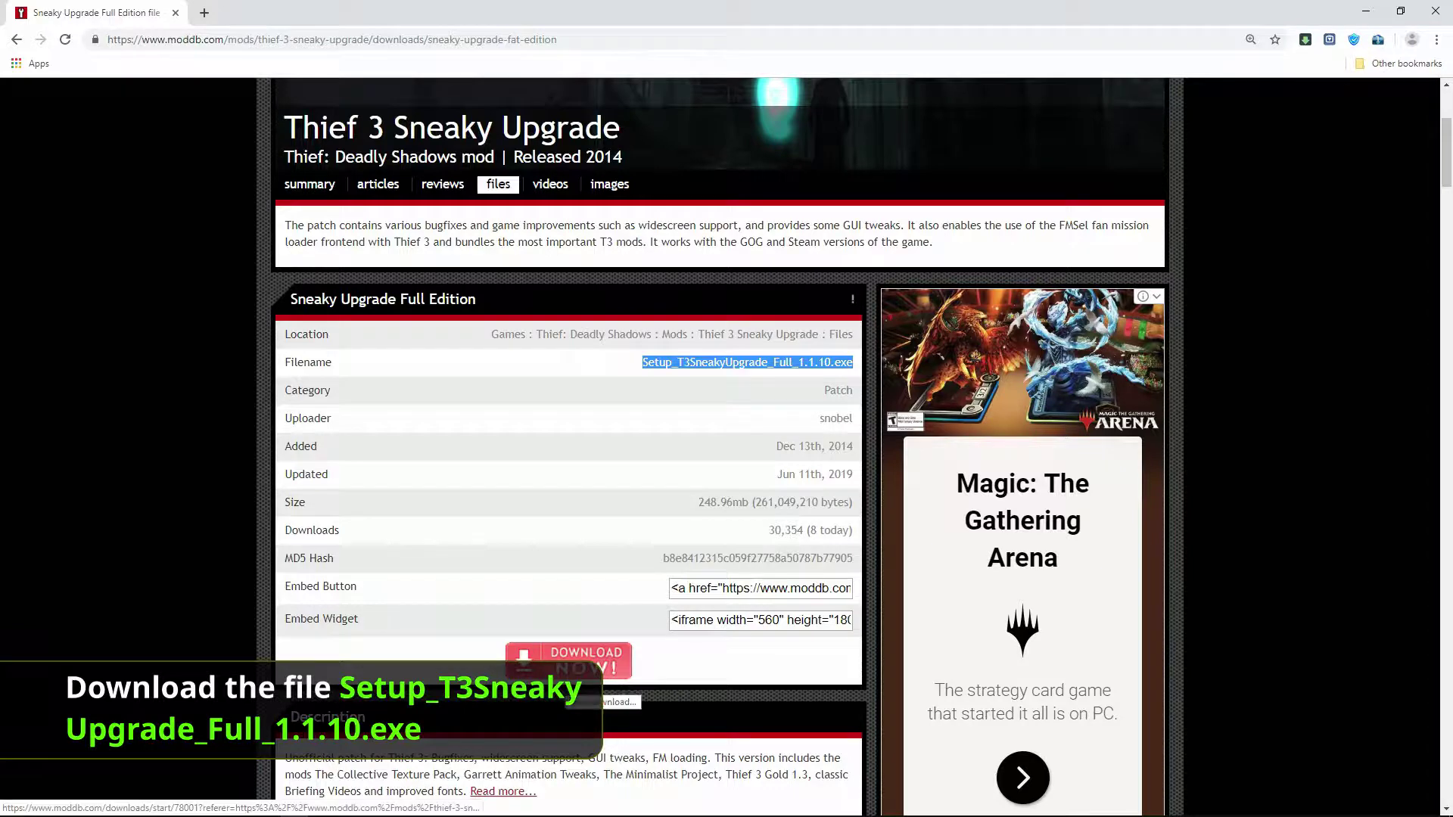
click(568, 660)
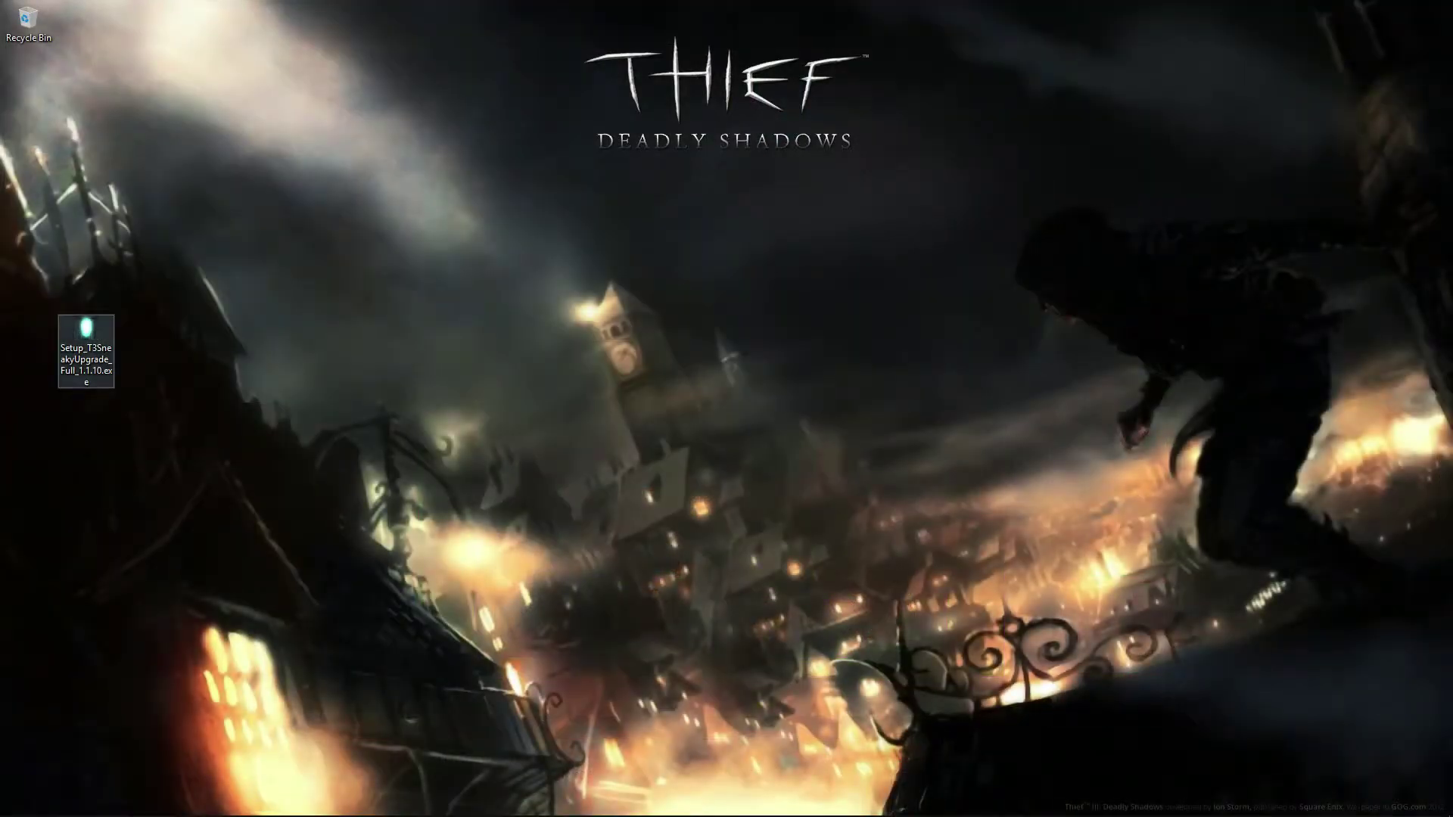
- Launch the downloaded Sneaky Upgrade installer and accept its license agreement
click(86, 351)
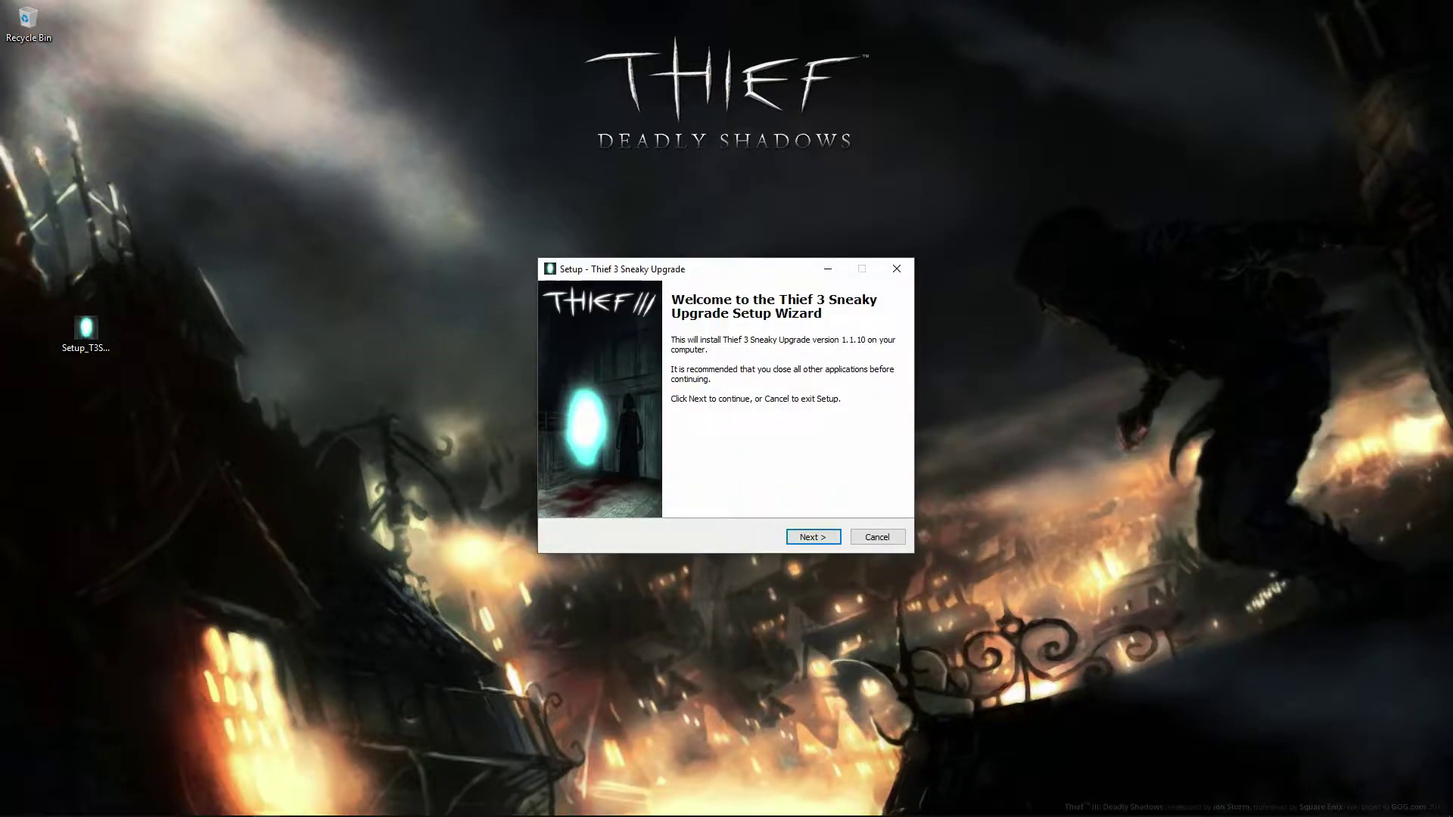
key(Return)
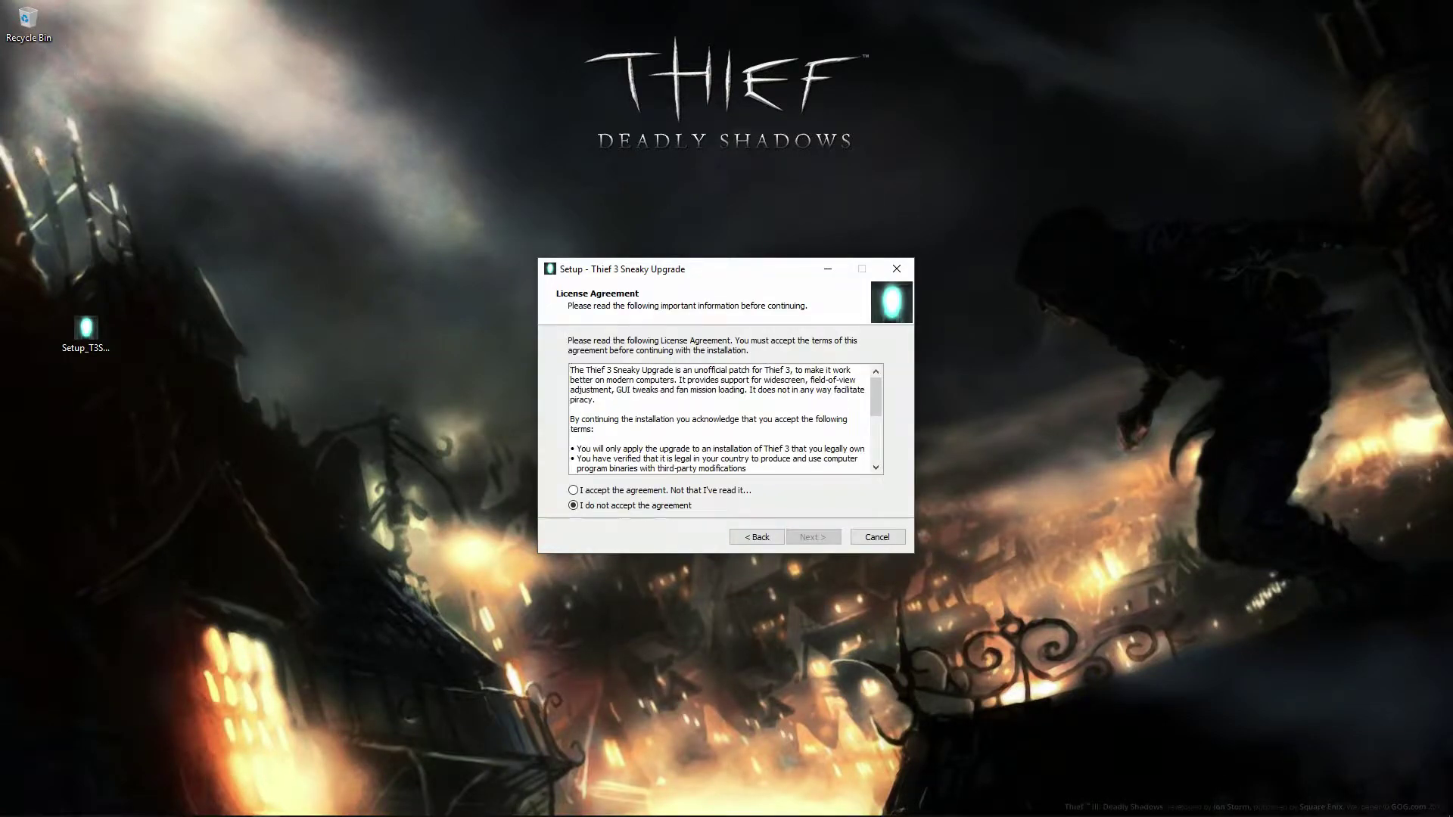
click(573, 490)
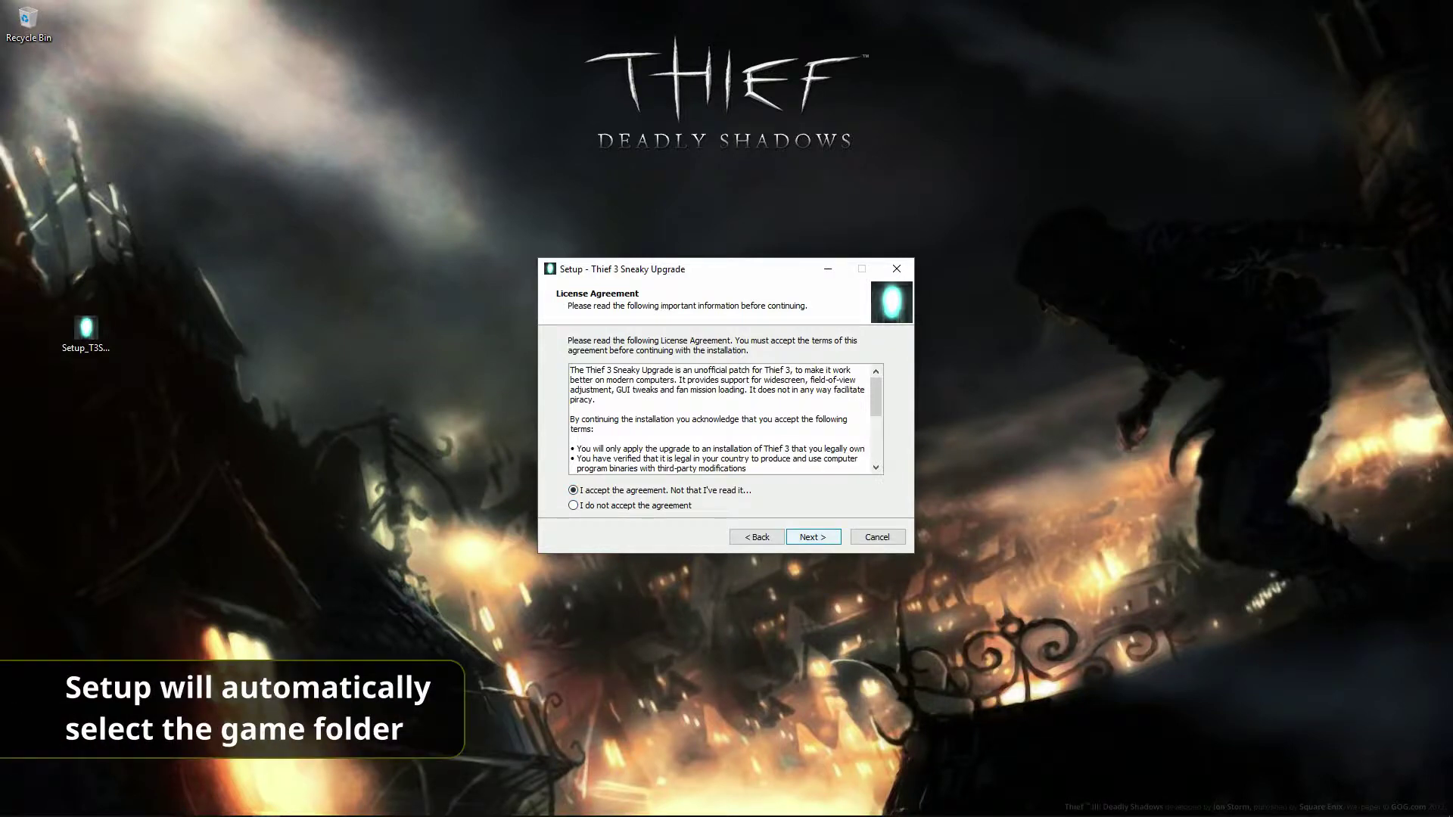
click(814, 537)
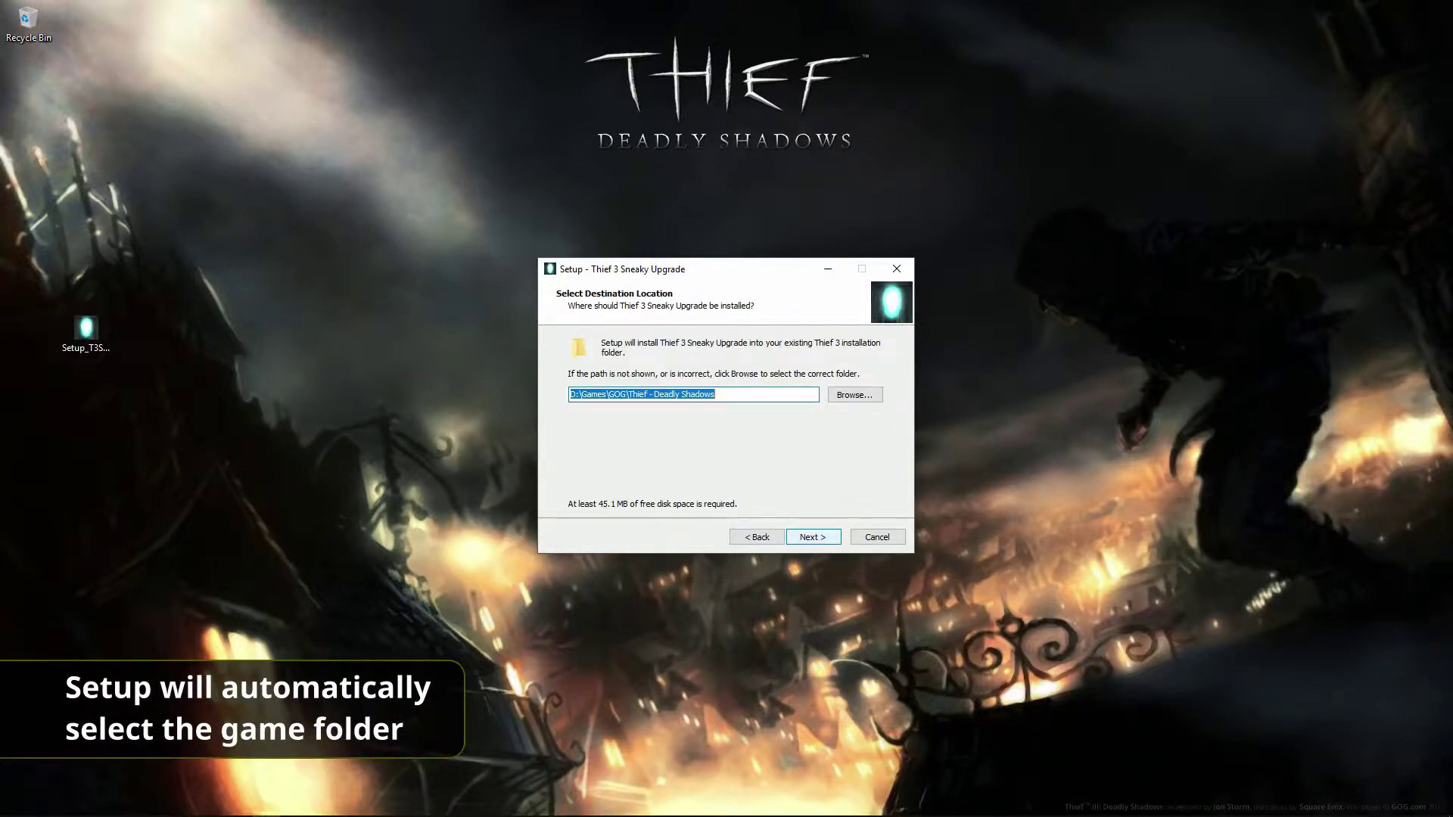
- Accept the destination D:\Games\GOG\Thief - Deadly Shadows, English as the FMSel language, and the installation of all mods
key(Return)
key(Return)
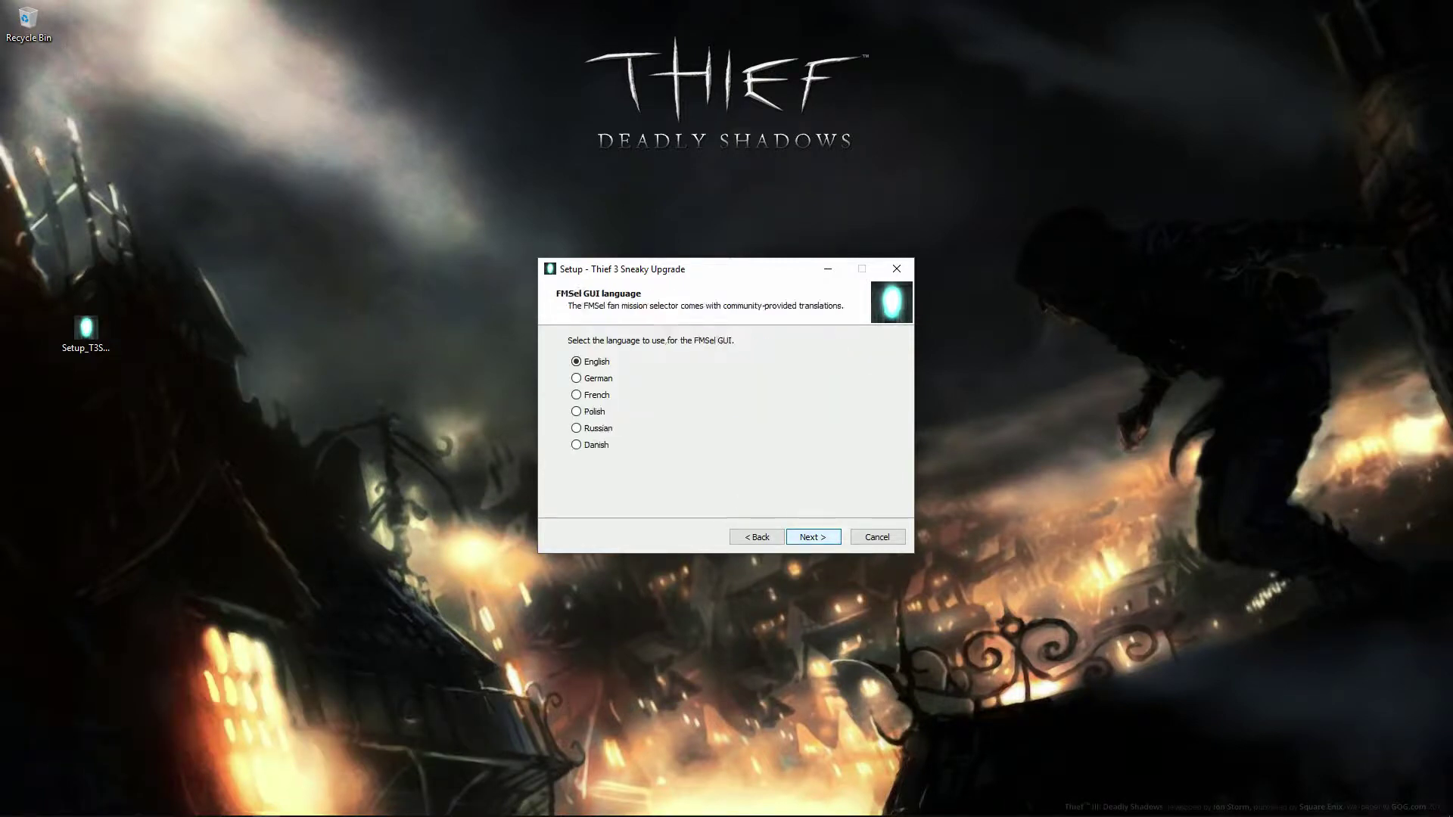
key(Return)
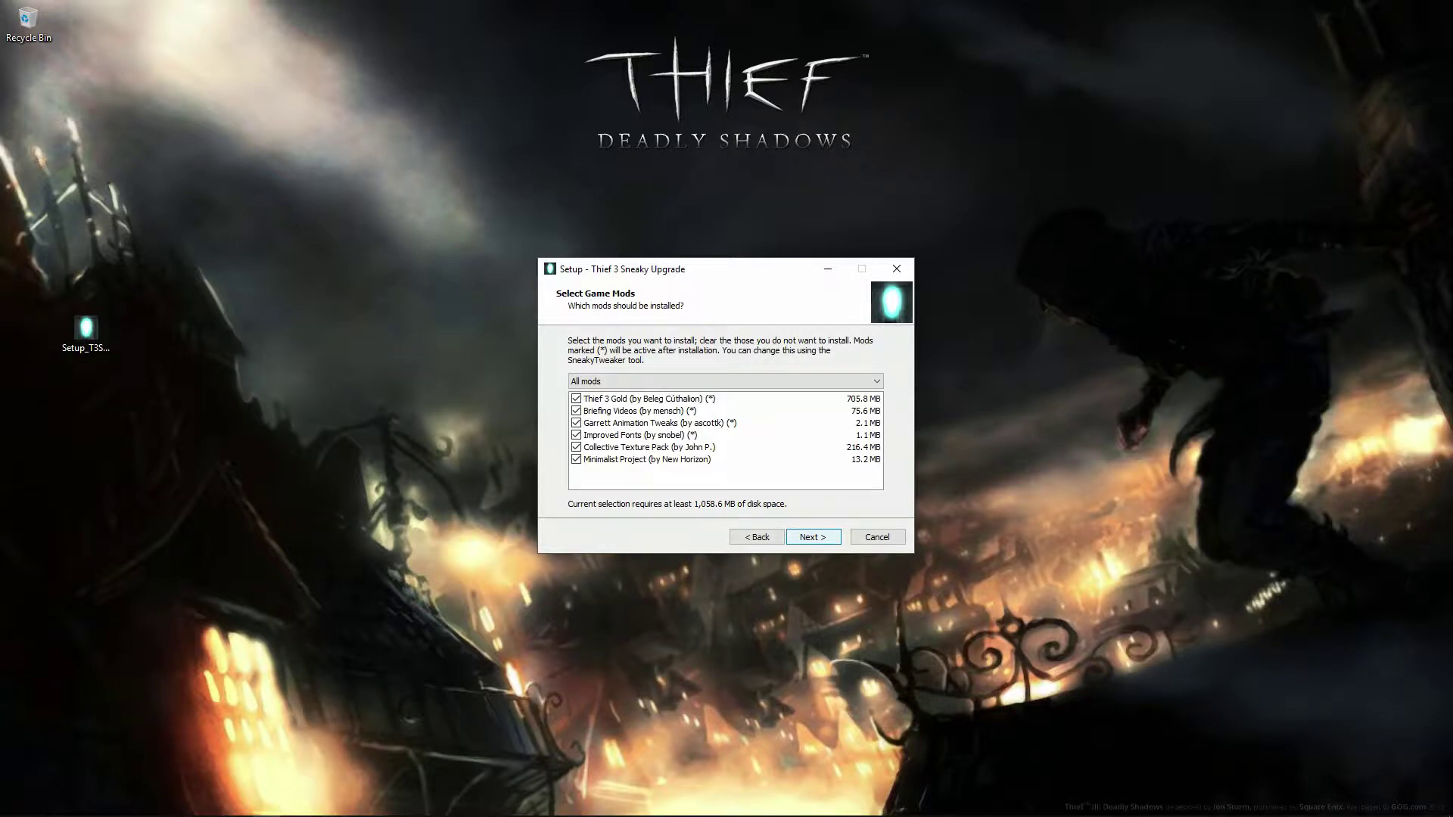
key(Return)
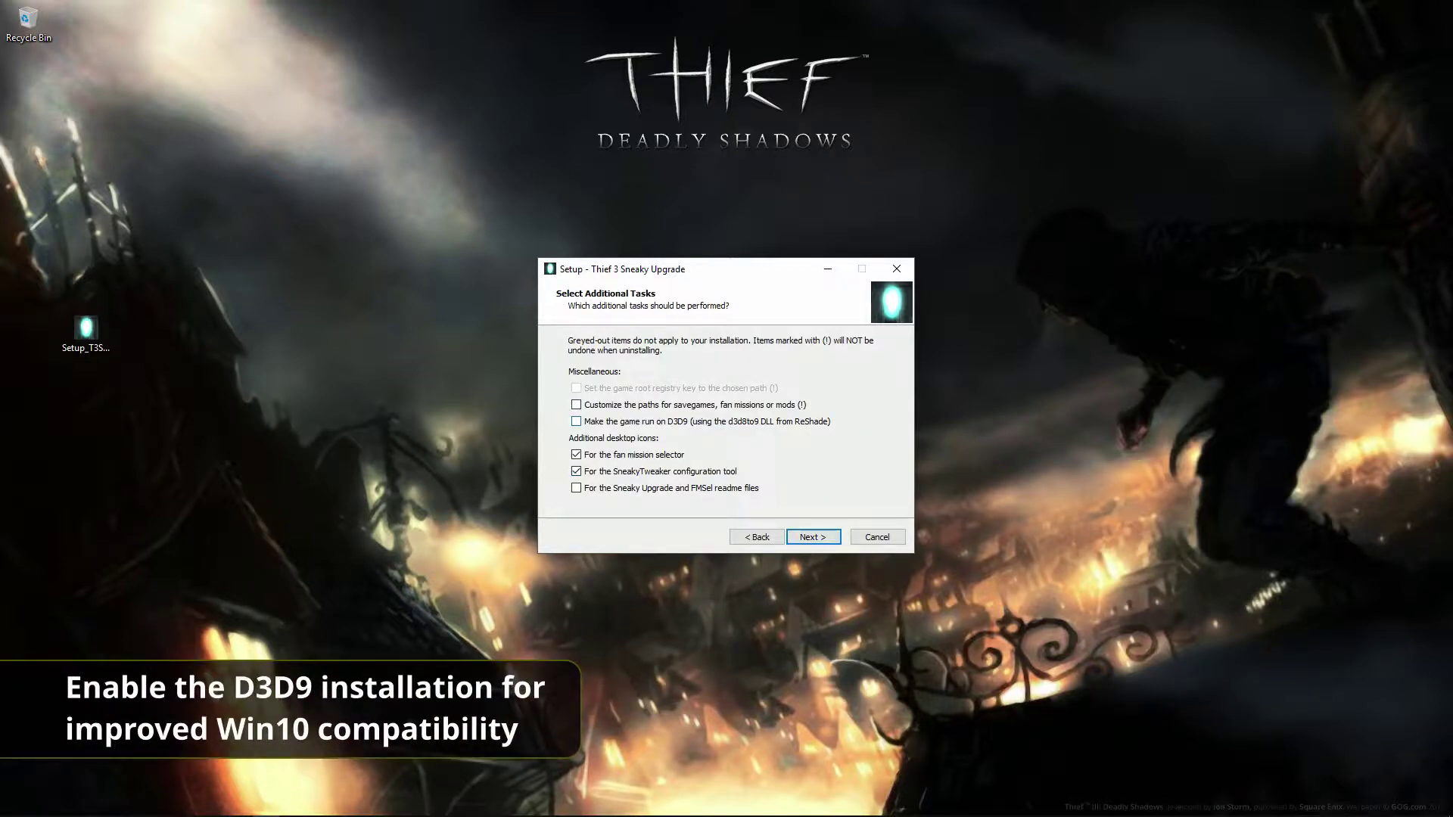
- Enable making the game run on D3D9, adjust the additional desktop icons, and install the upgrade
click(576, 422)
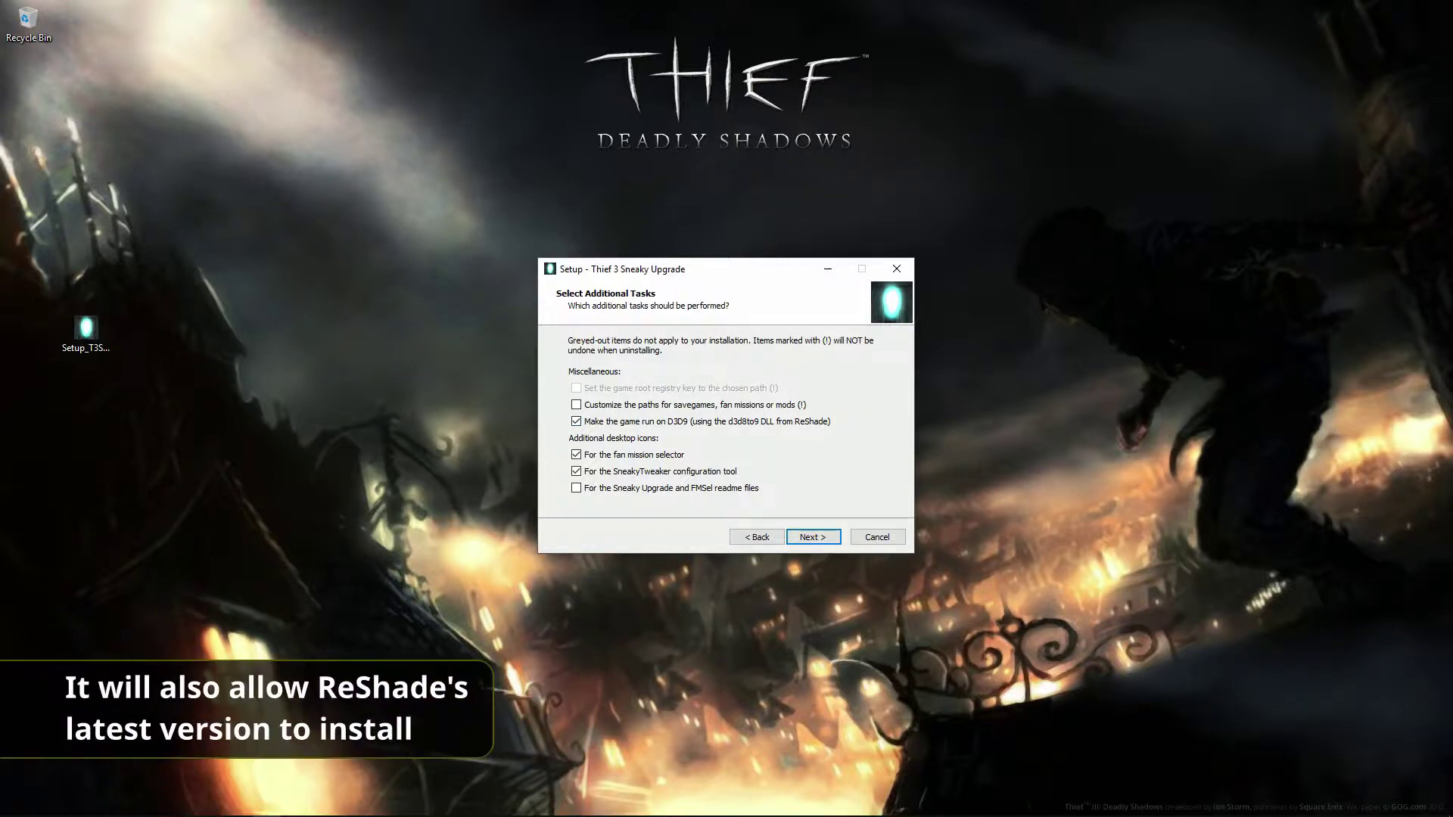
click(576, 454)
key(Return)
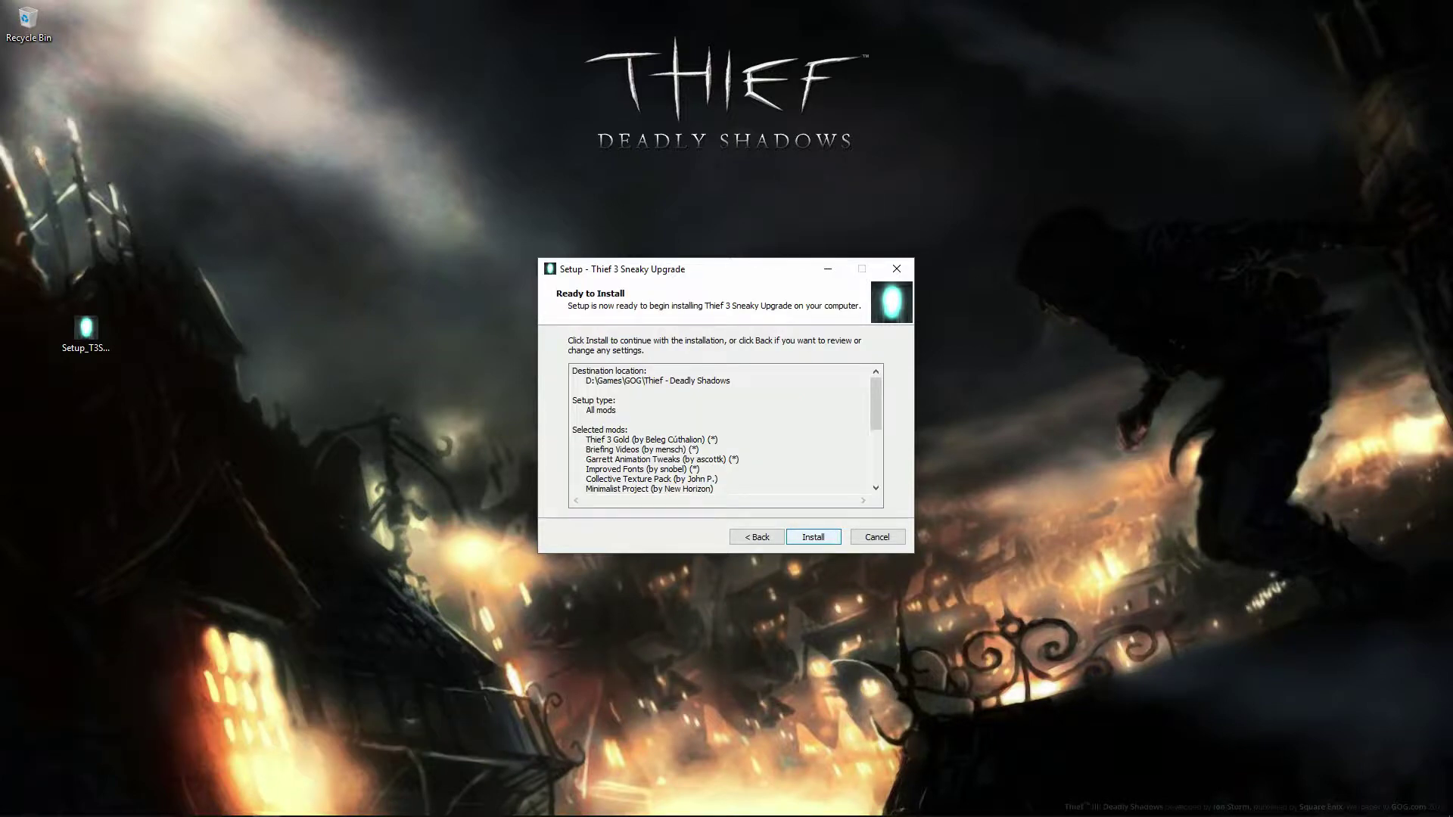
key(Return)
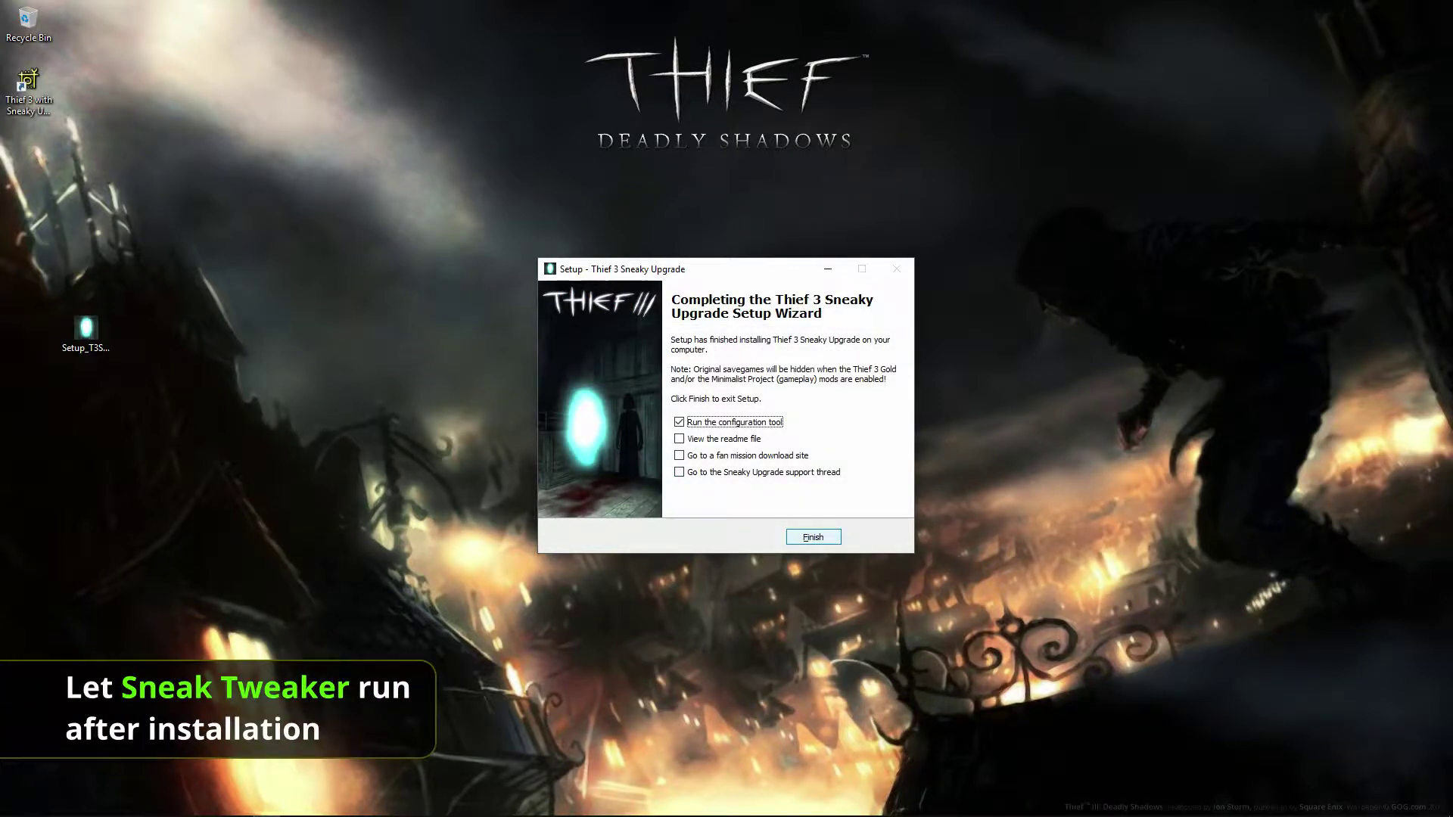
- Finish the setup with the configuration tool set to run, and dismiss SneakyTweaker's introductory notice
key(Return)
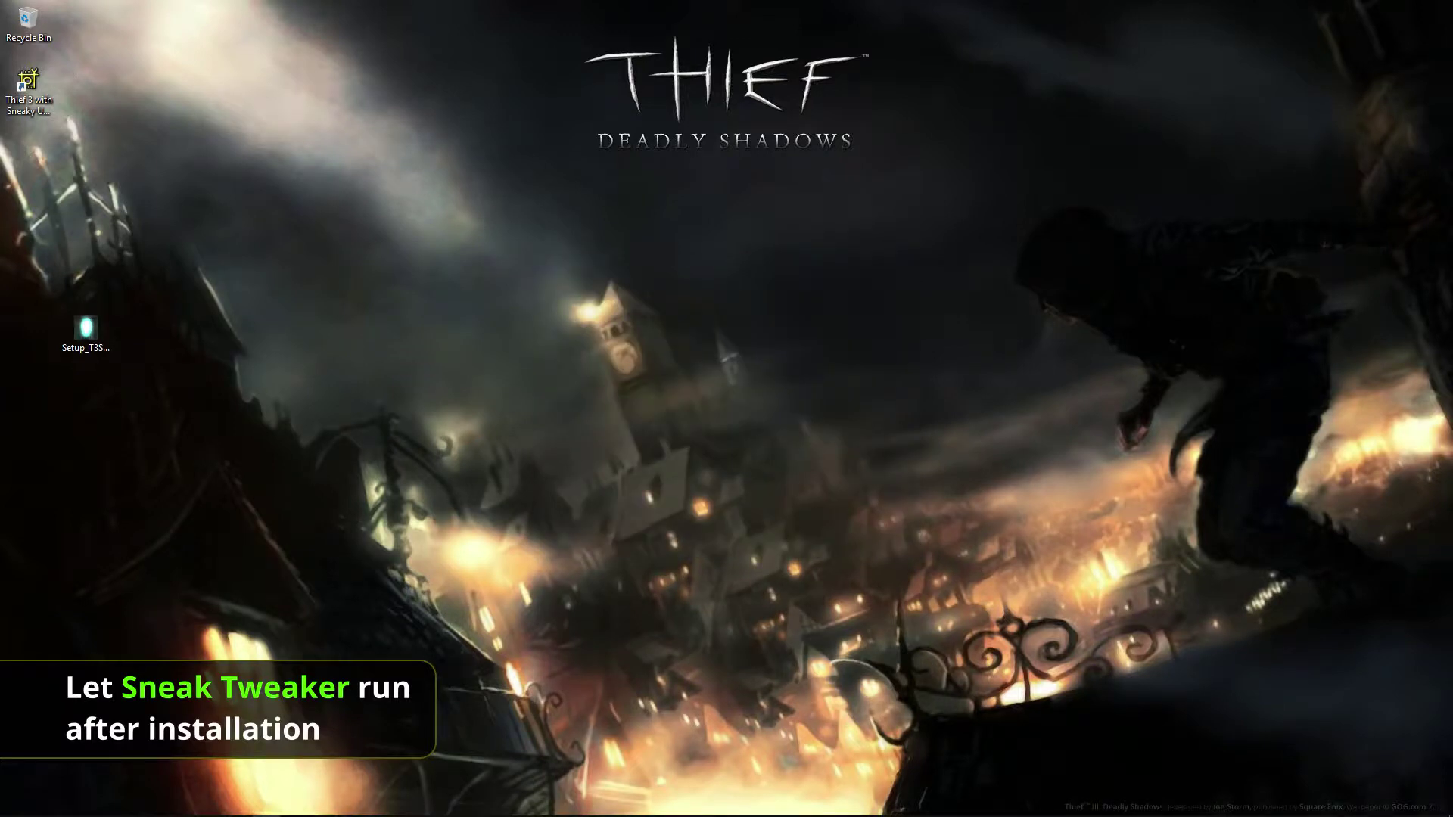
click(86, 333)
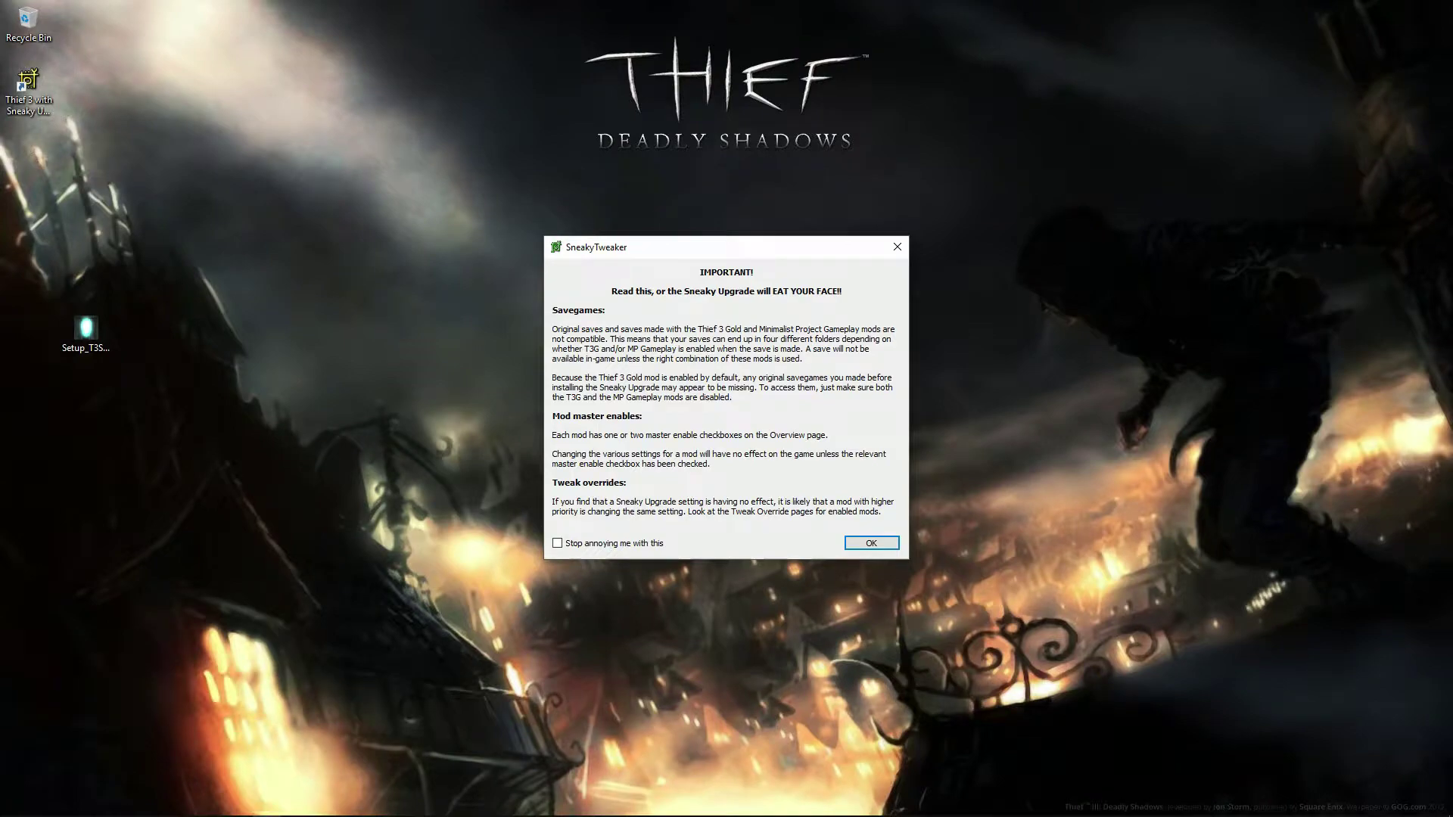
click(872, 544)
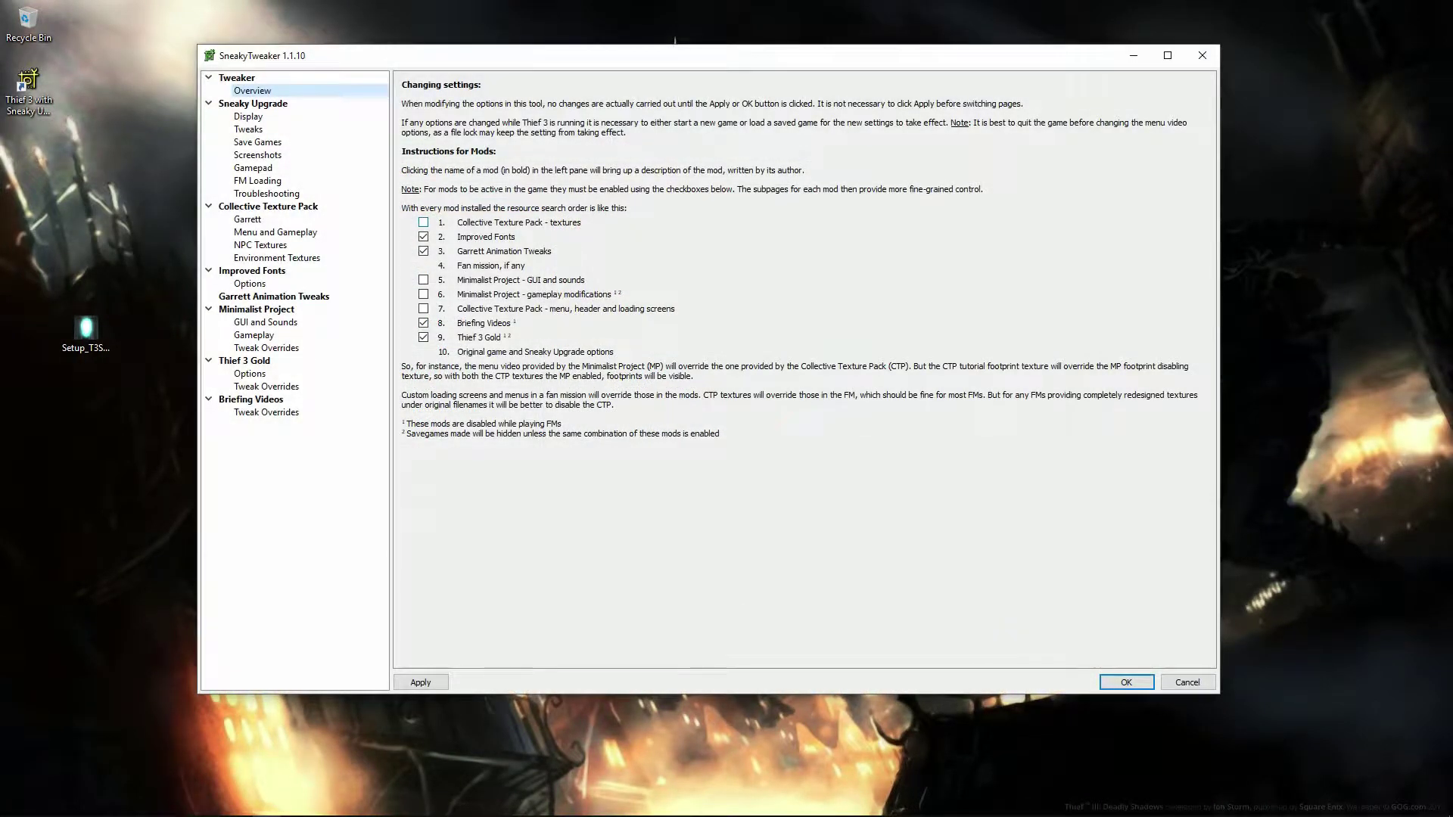
- Enable the Collective Texture Pack textures, both Minimalist Project modules, and the Collective Texture Pack menu, header and loading screens
click(423, 222)
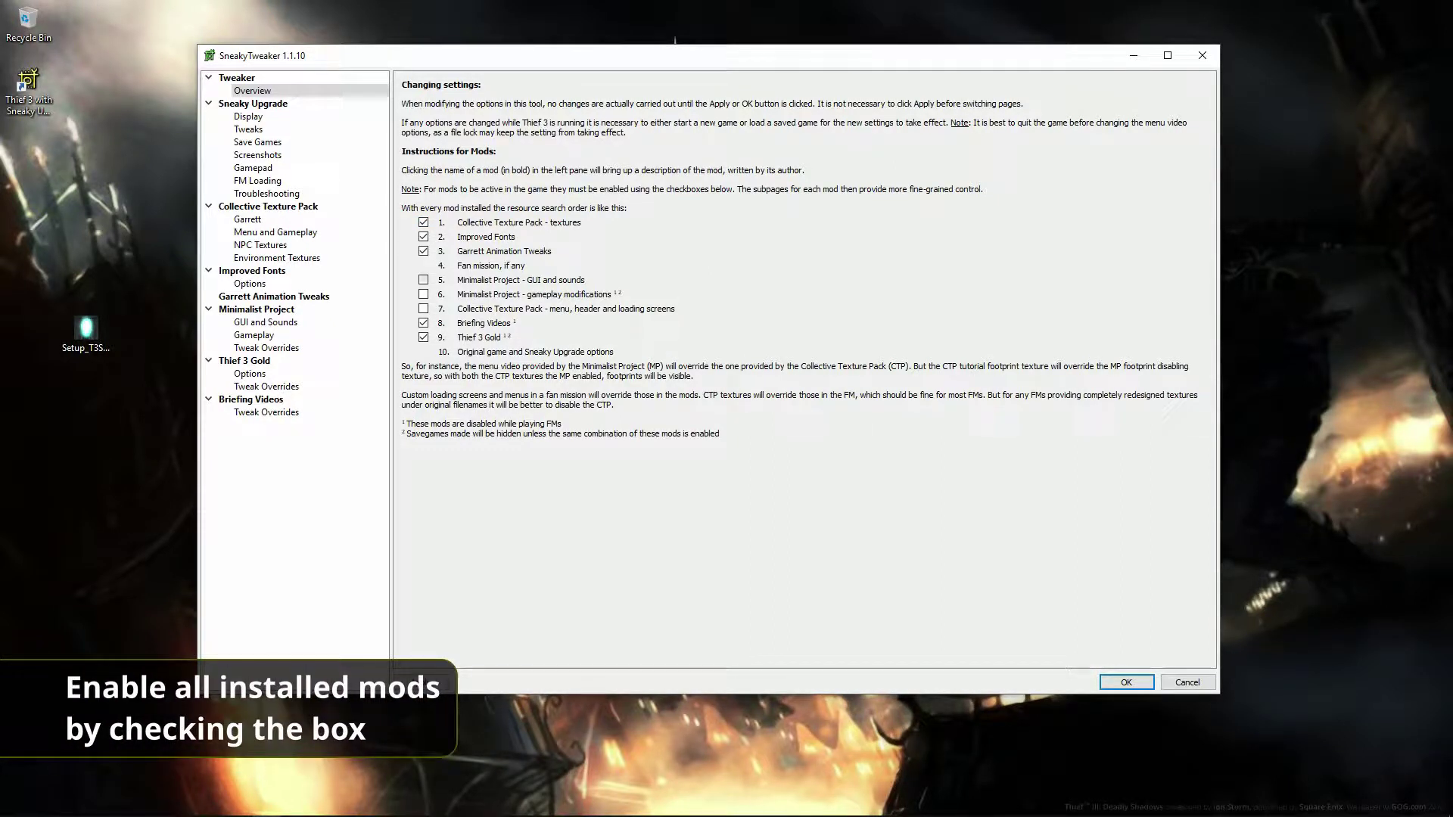
click(423, 279)
click(423, 293)
click(423, 308)
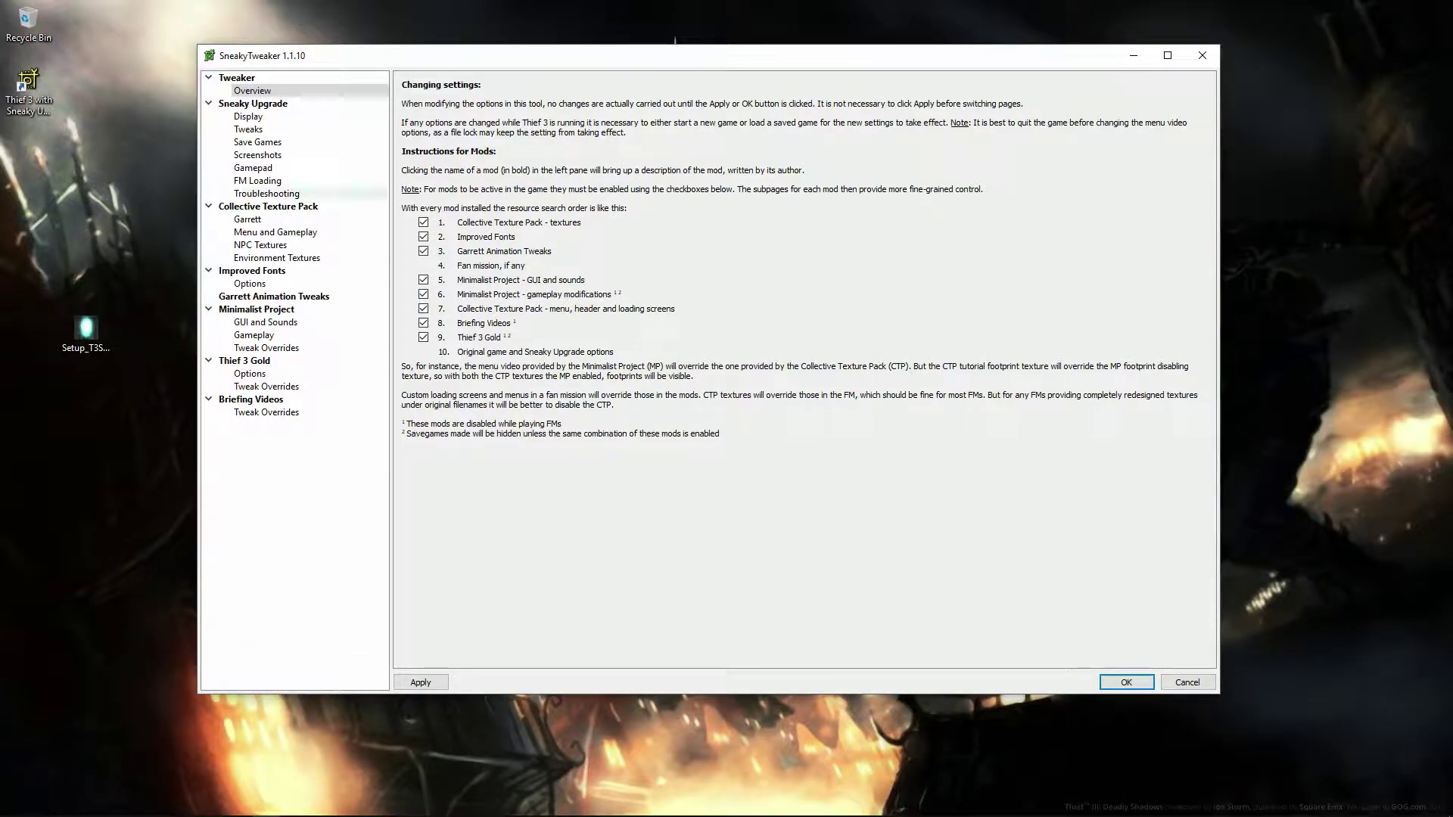
- In the Sneaky Upgrade display settings, set Max Frame Rate to 60 fps and check the Max Refresh Rate and custom mode refresh rate
click(253, 104)
scroll(802, 371, down, 6)
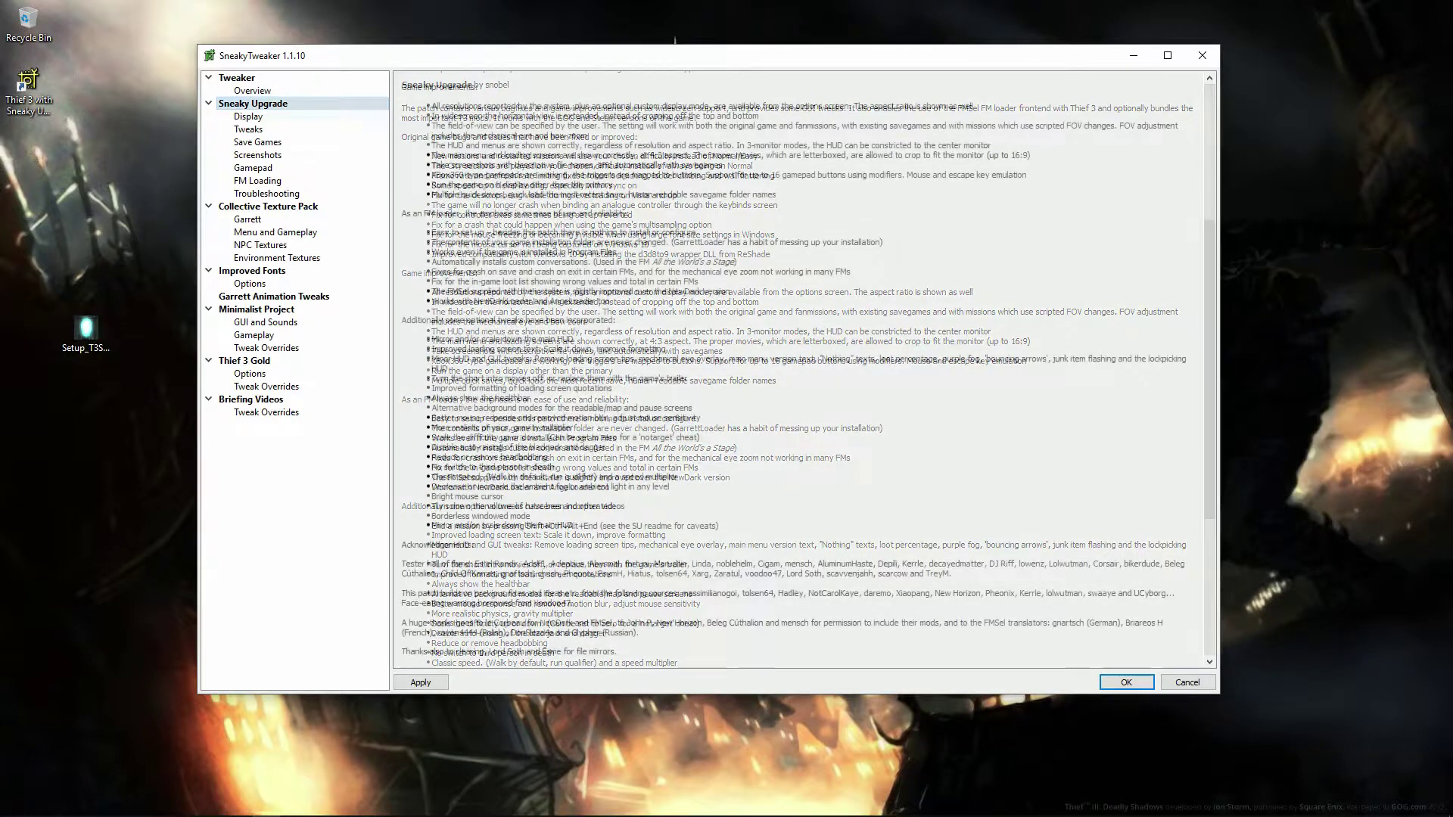
click(248, 116)
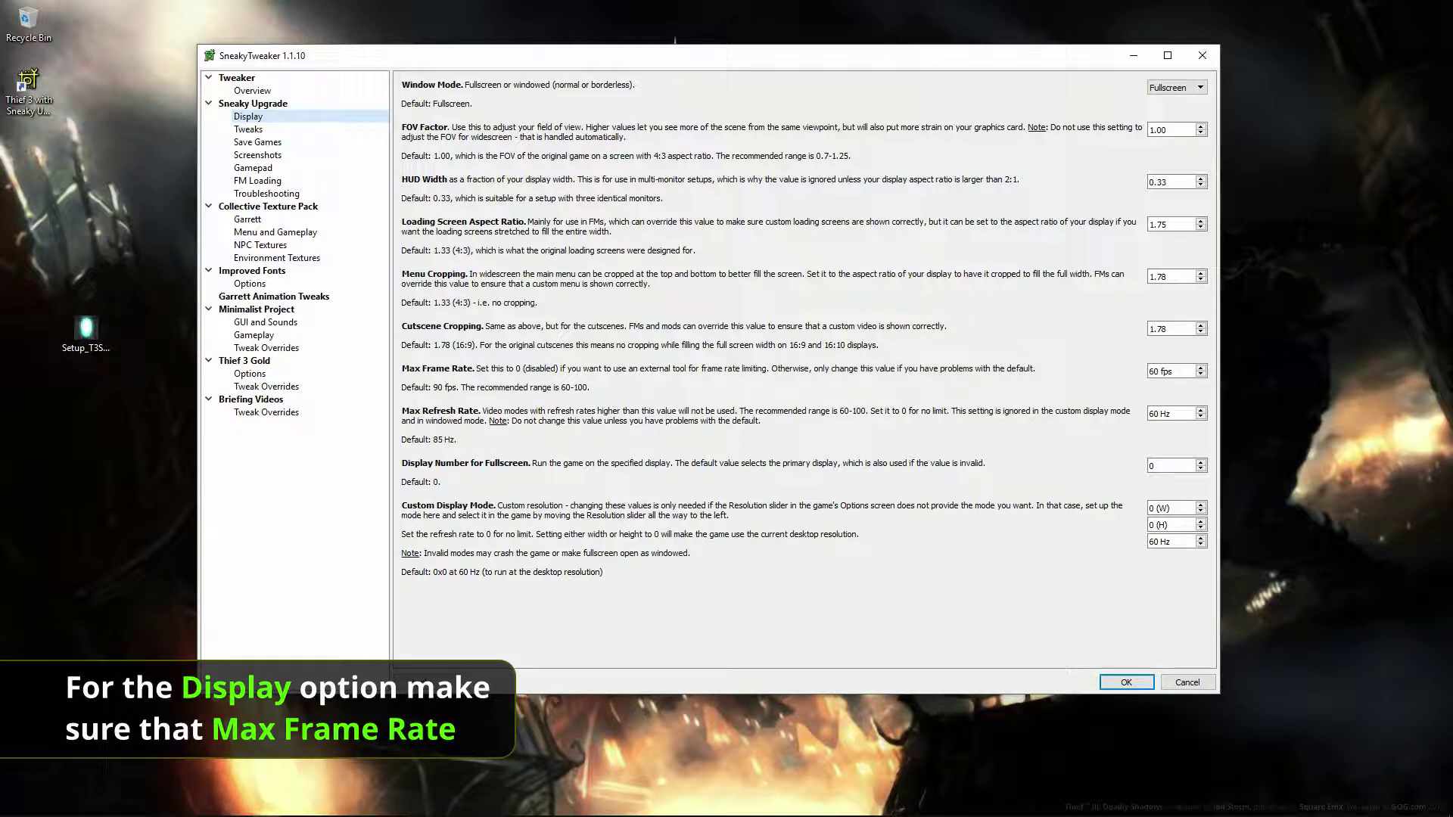
click(1200, 375)
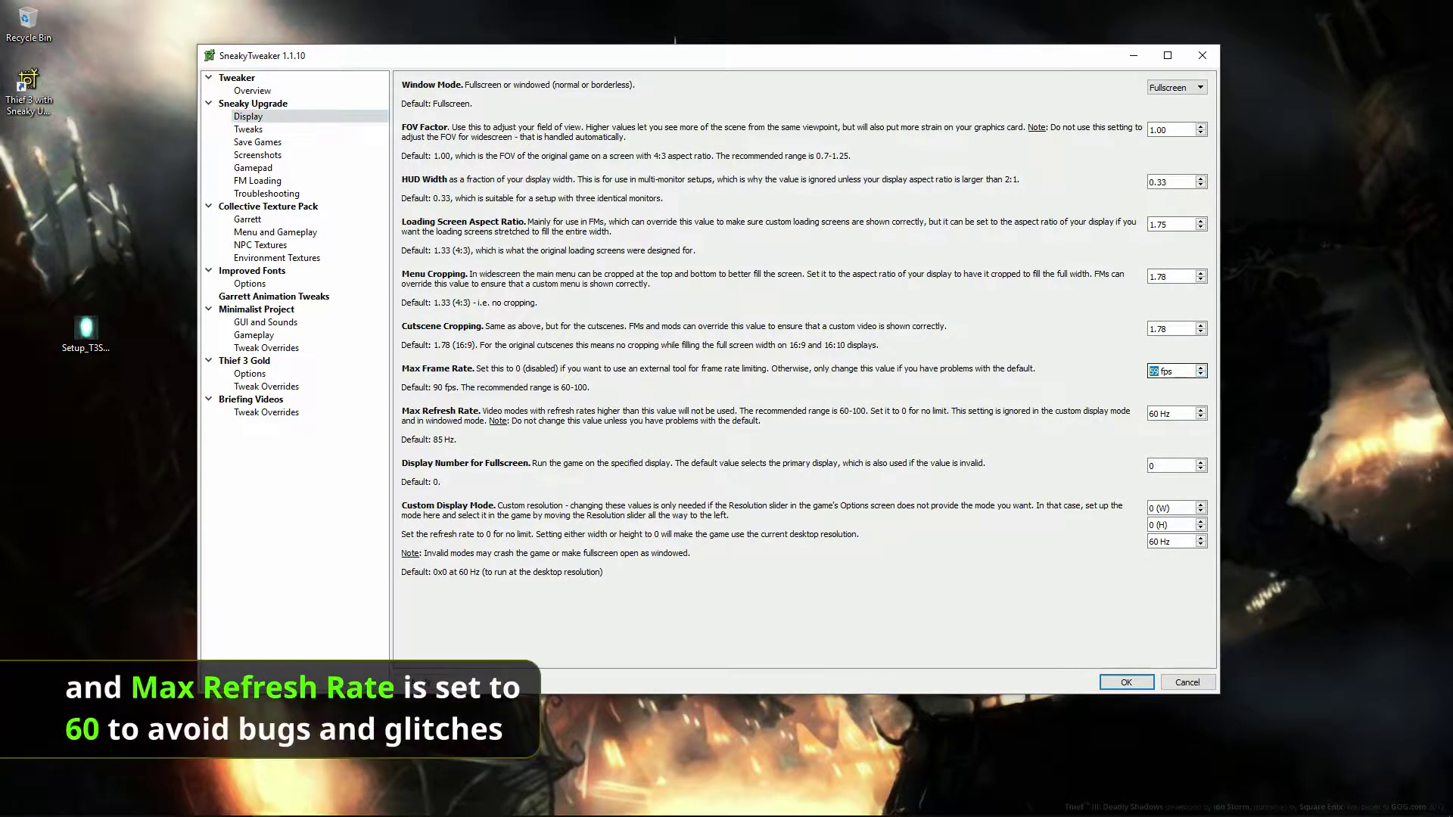
text(60)
key(Tab)
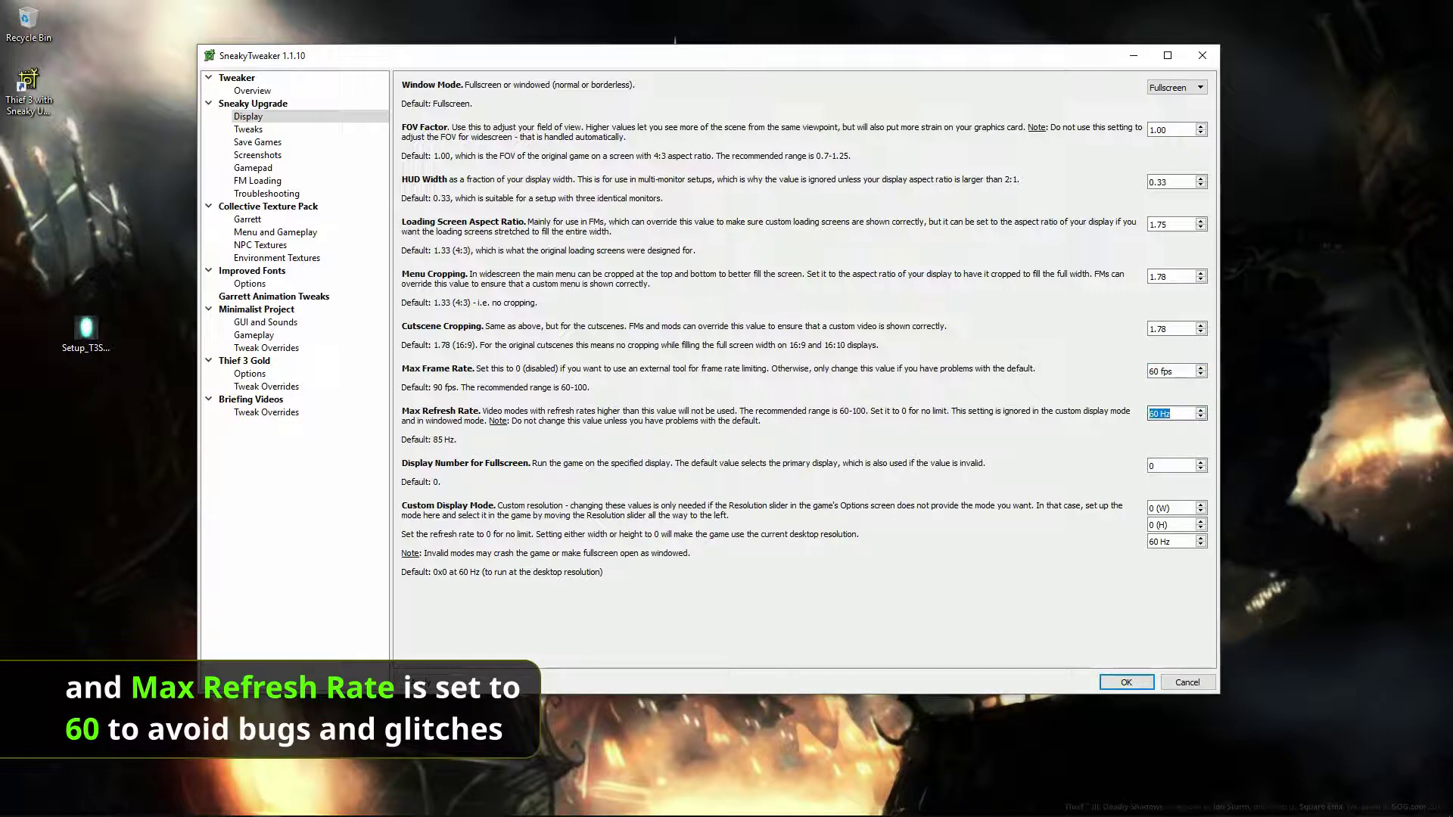
drag(1182, 542, 1147, 542)
click(1179, 542)
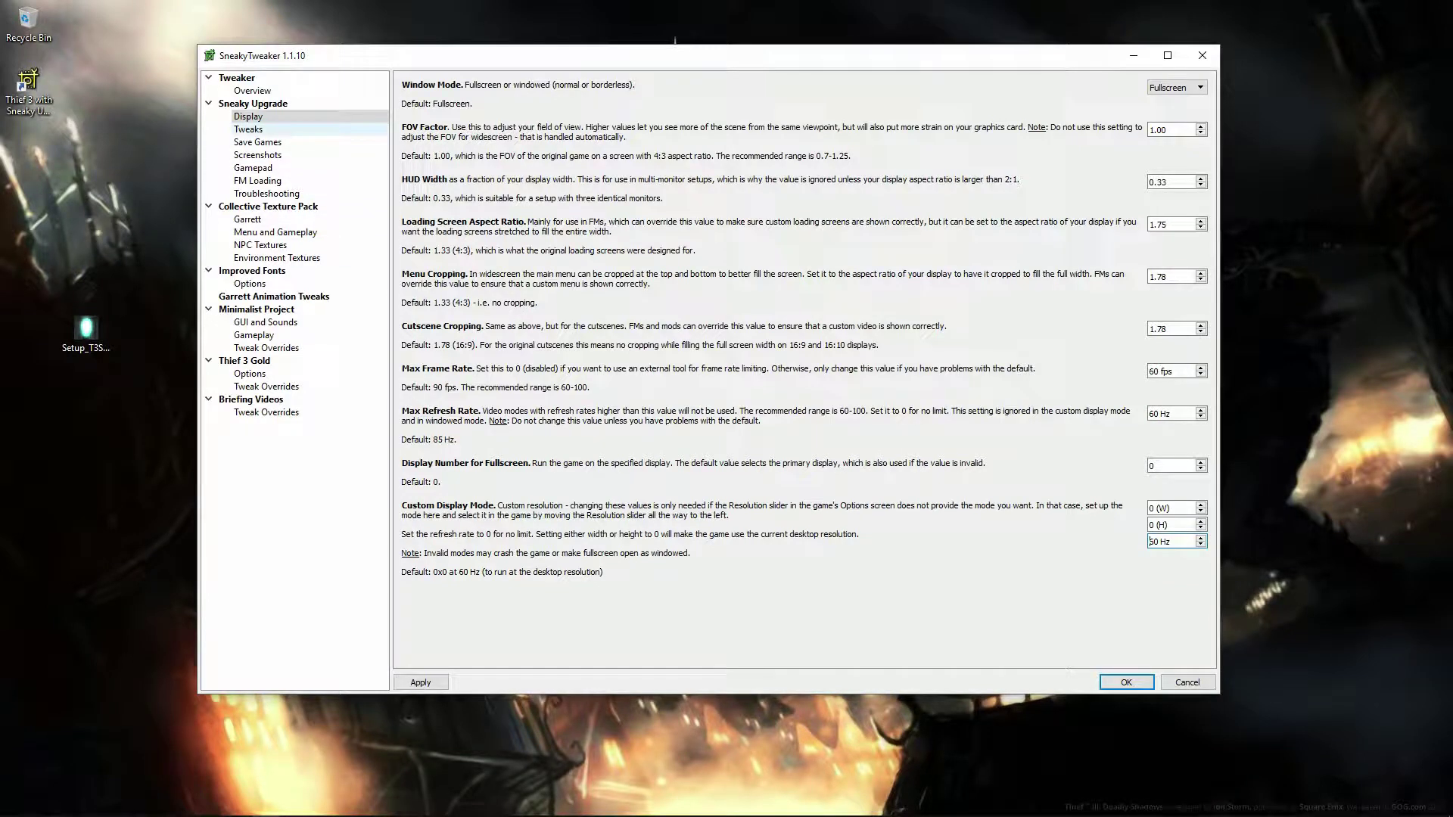
- In the Sneaky Upgrade tweaks, choose Trailer for Intro Movies and review the Headbobbing Factor and neighbouring gameplay options
click(248, 130)
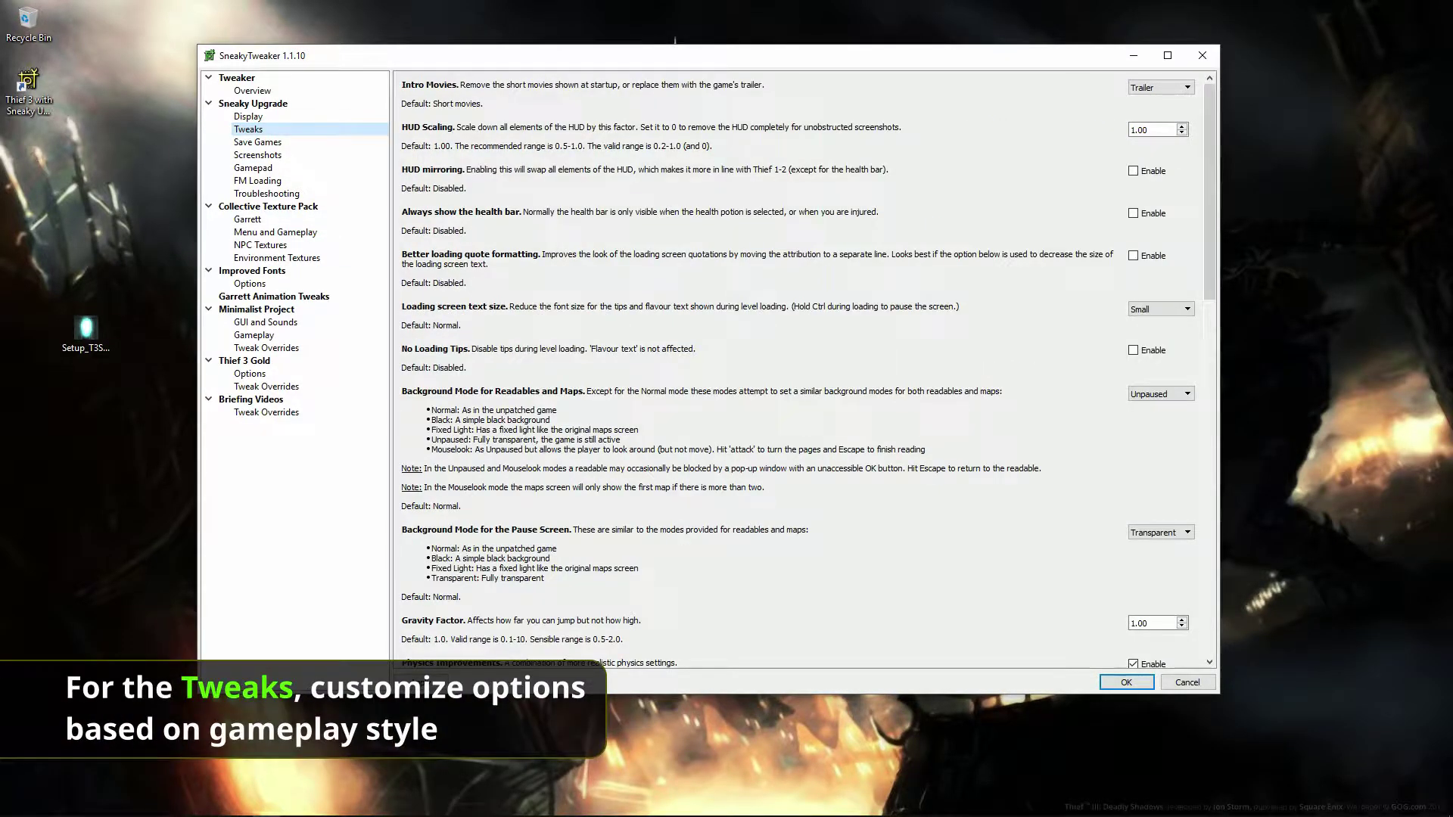
click(1161, 87)
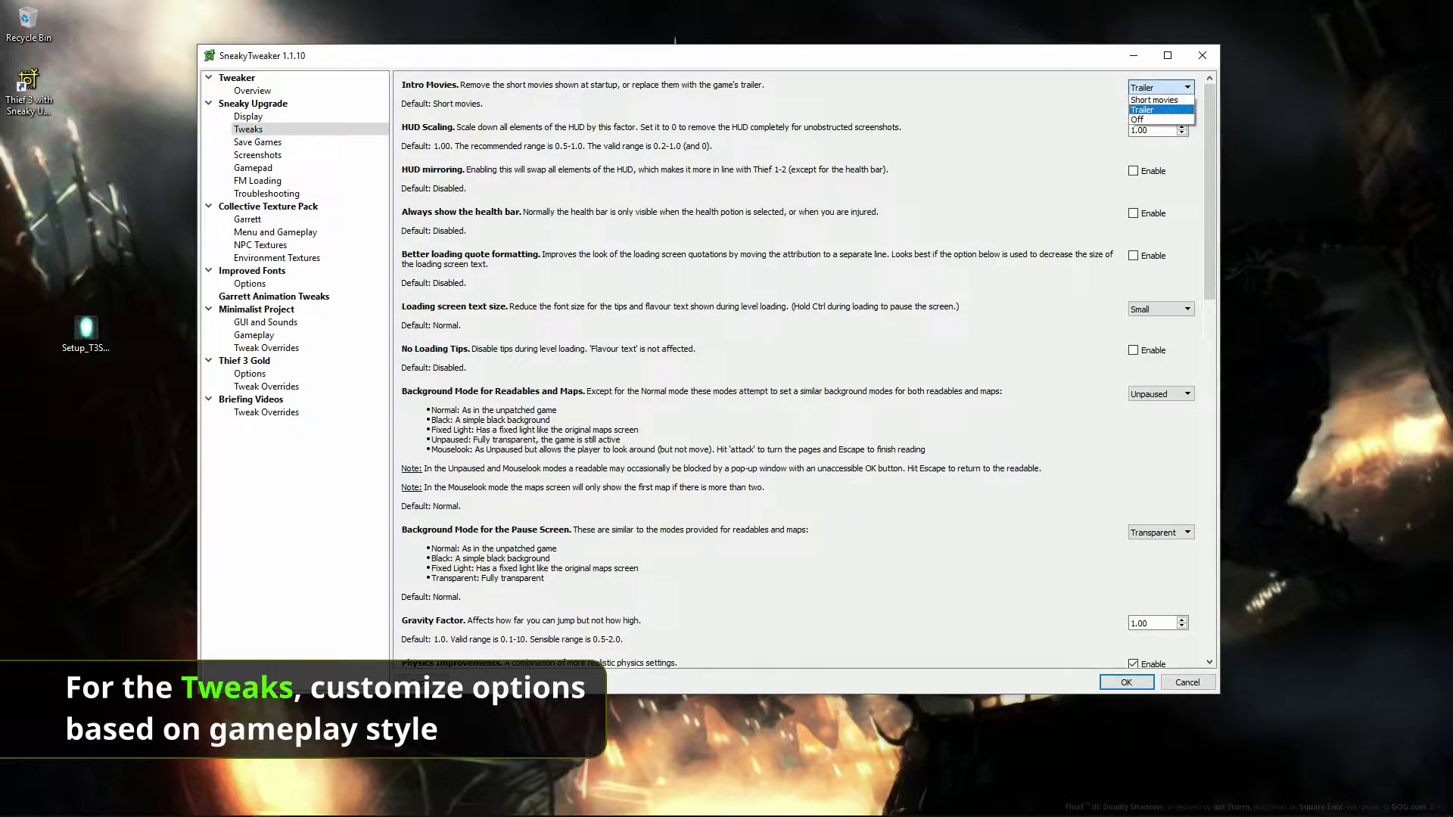
click(1161, 110)
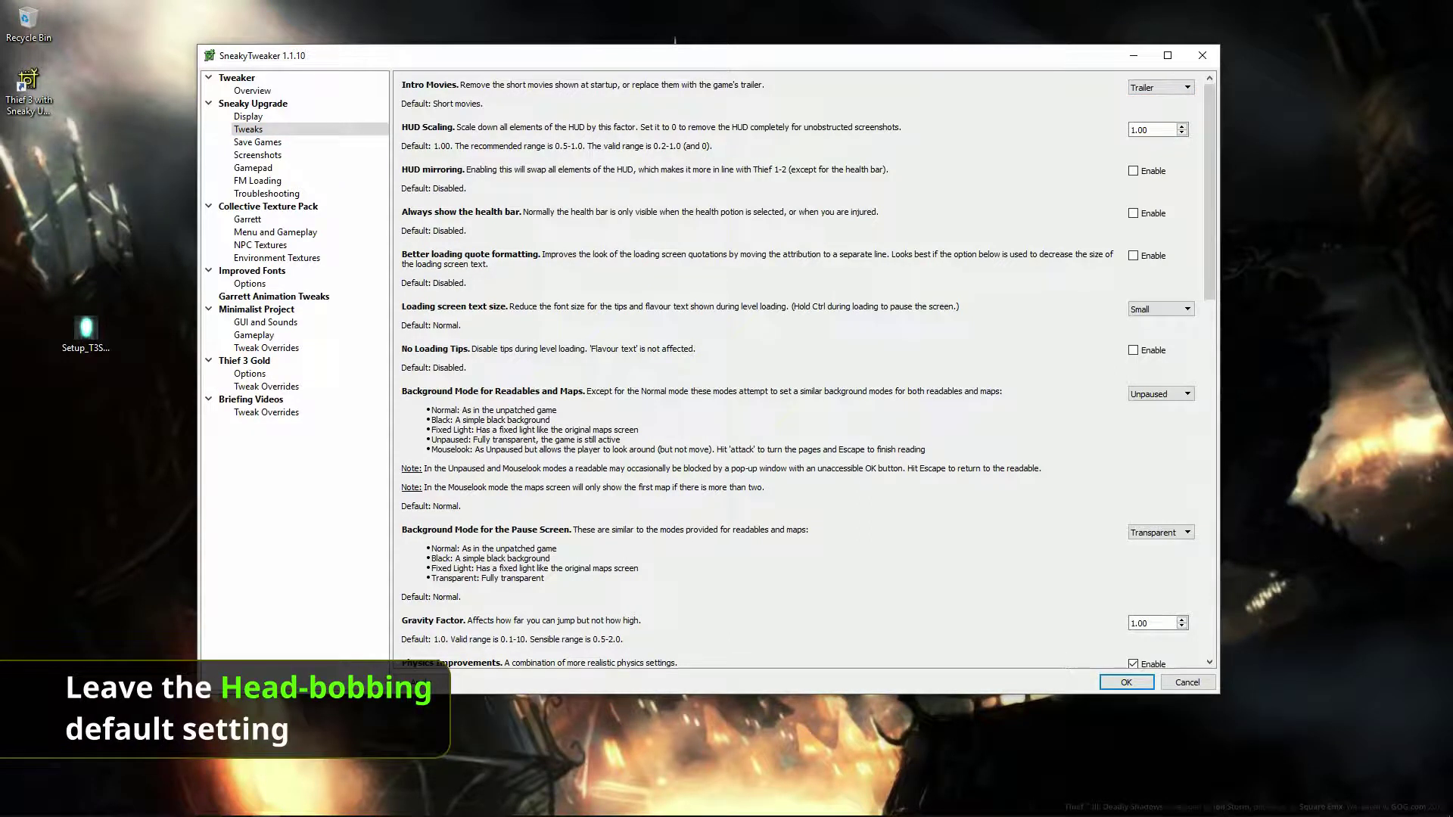
scroll(805, 370, down, 10)
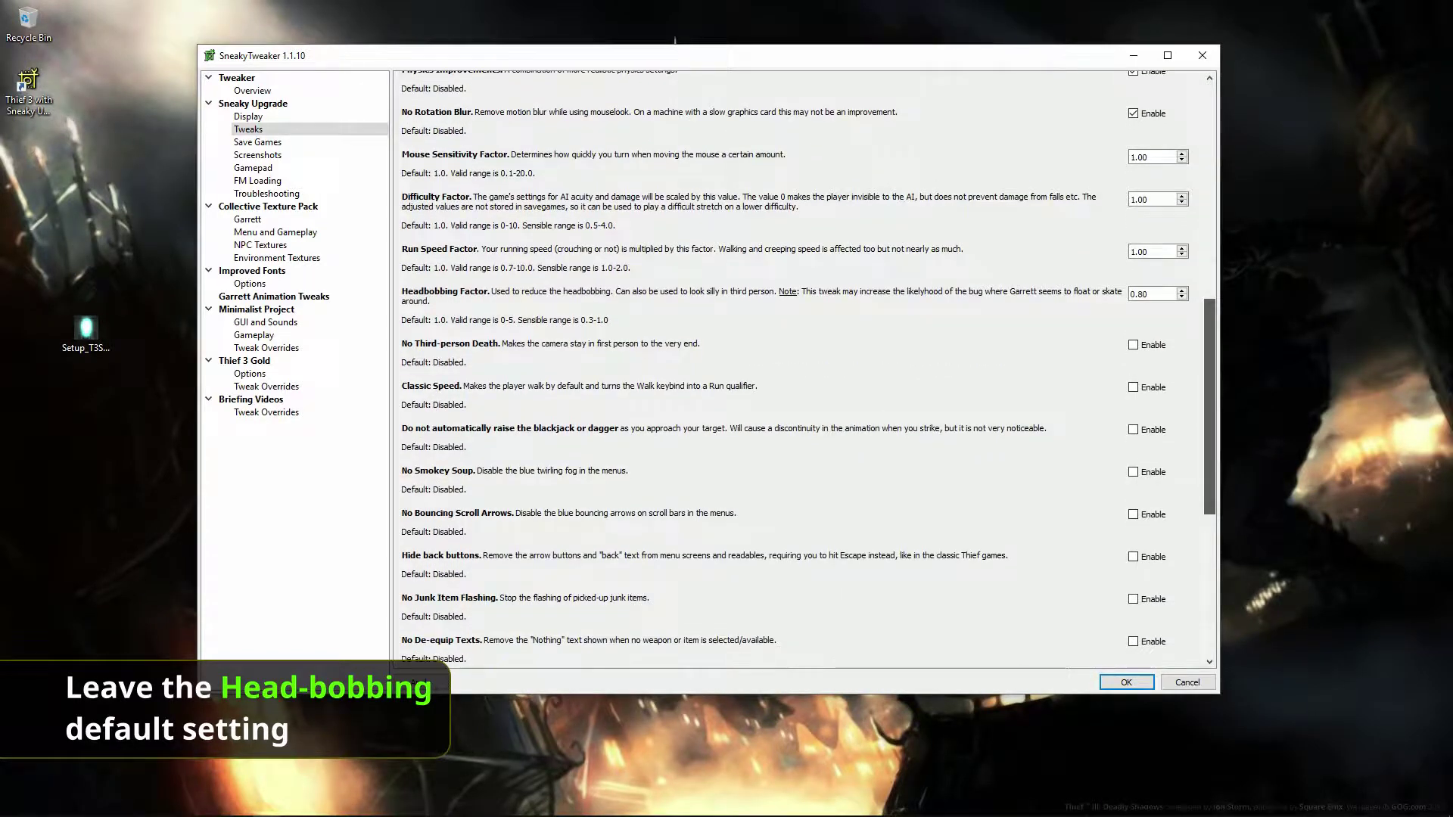
drag(1210, 407, 1209, 412)
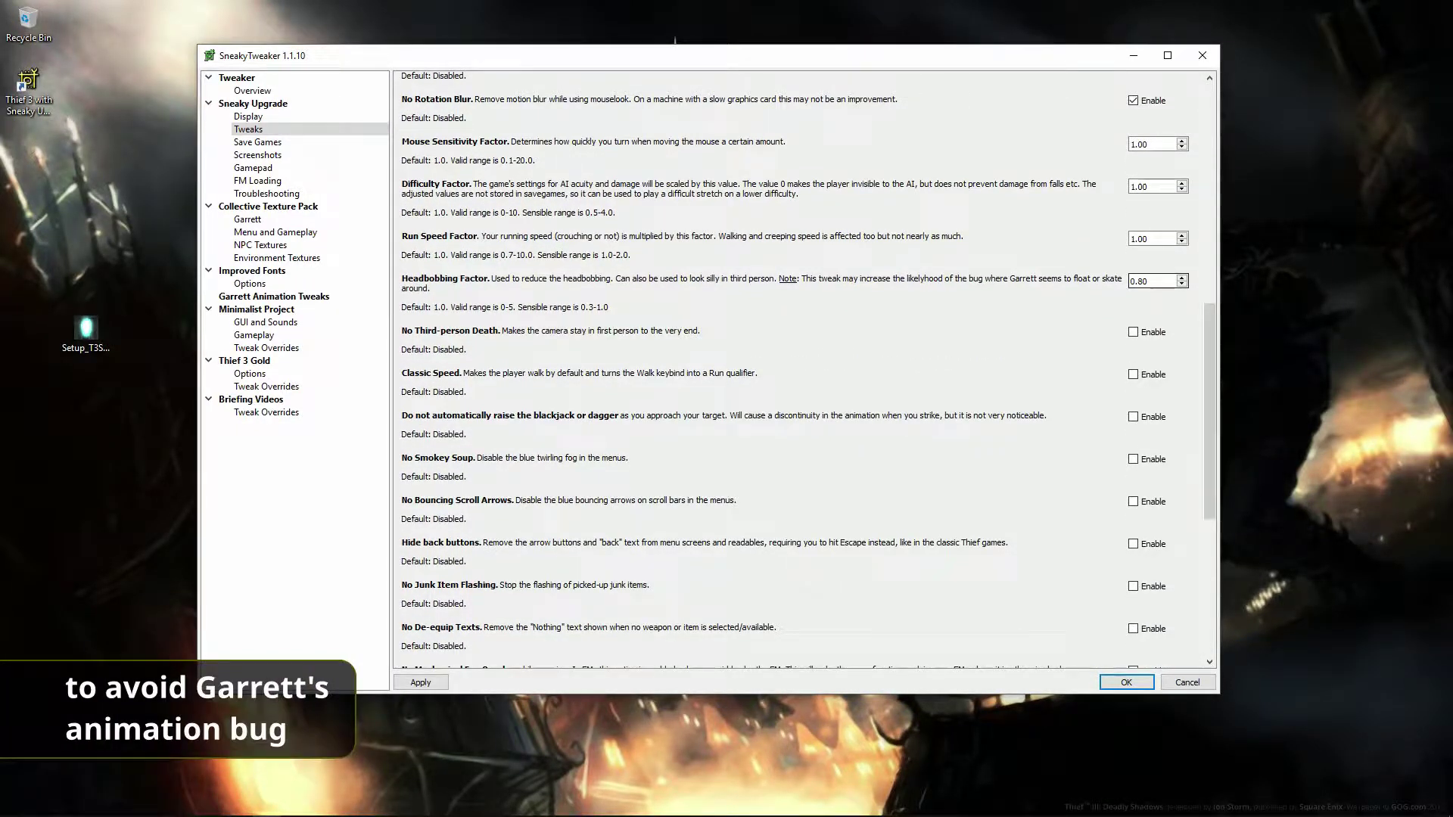
drag(1152, 282, 1129, 281)
click(1135, 305)
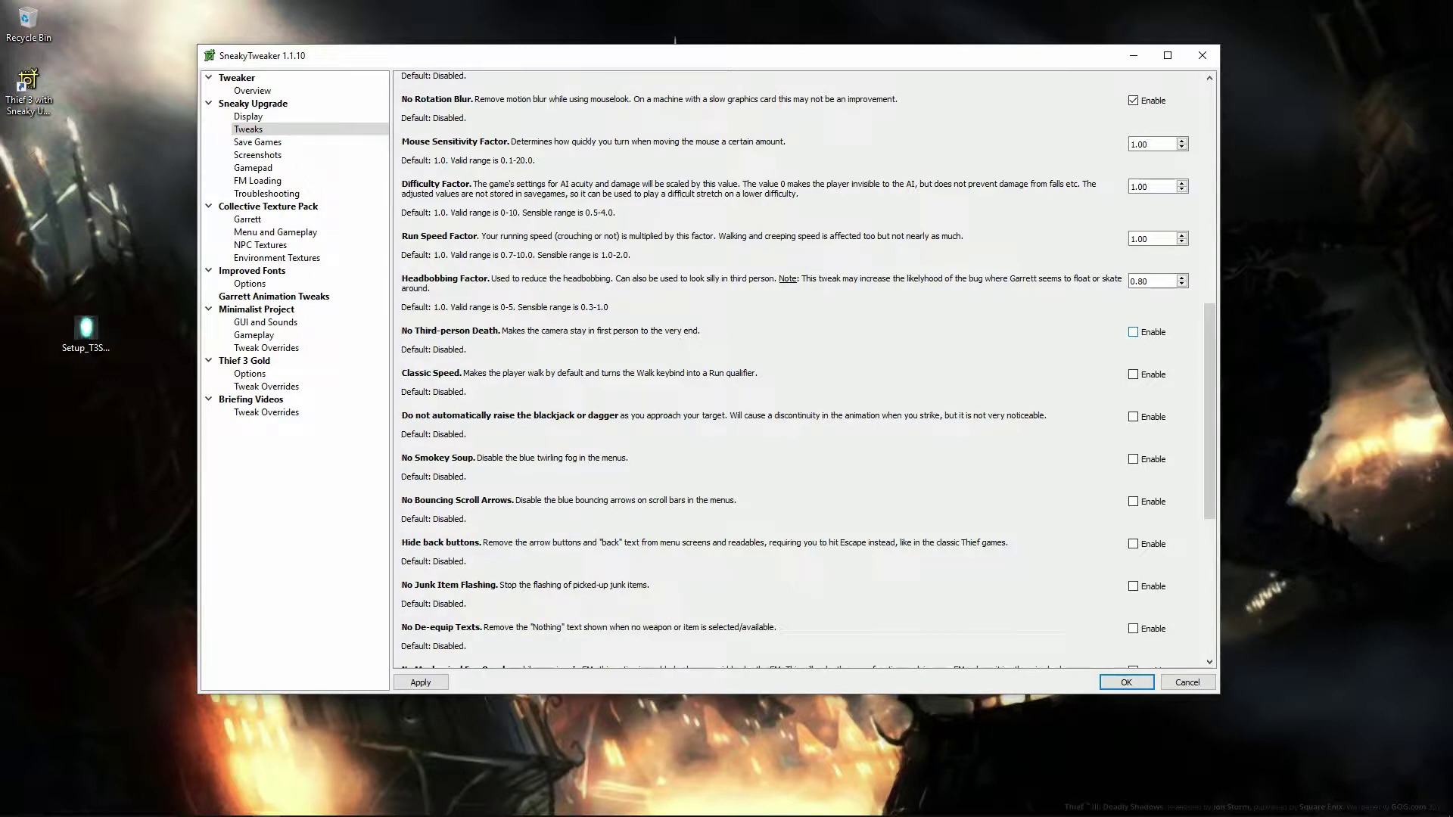
scroll(806, 371, down, 1)
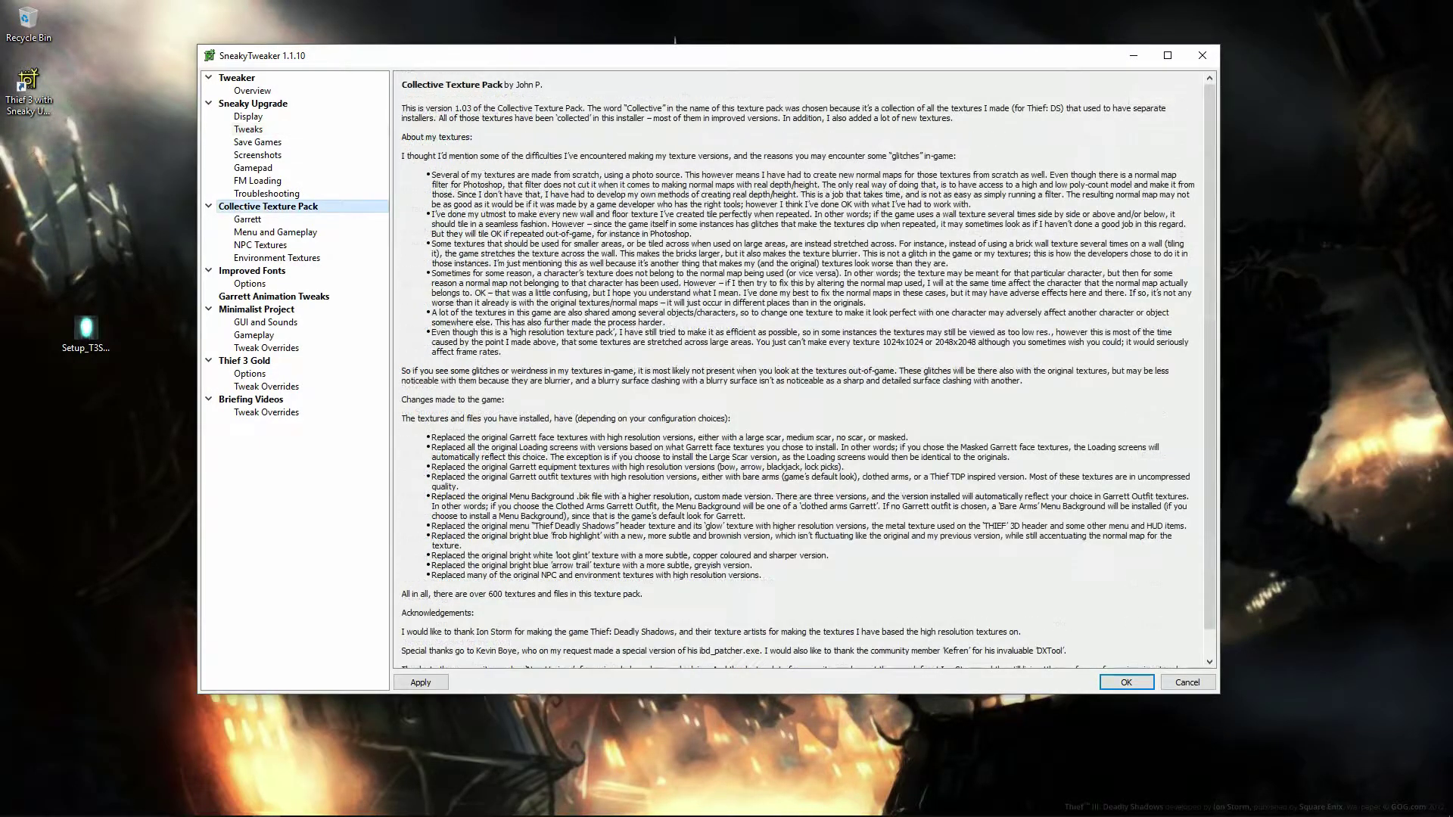
- Review the Collective Texture Pack description and its options for Garrett's face
drag(1210, 333, 1209, 363)
click(247, 220)
click(1169, 88)
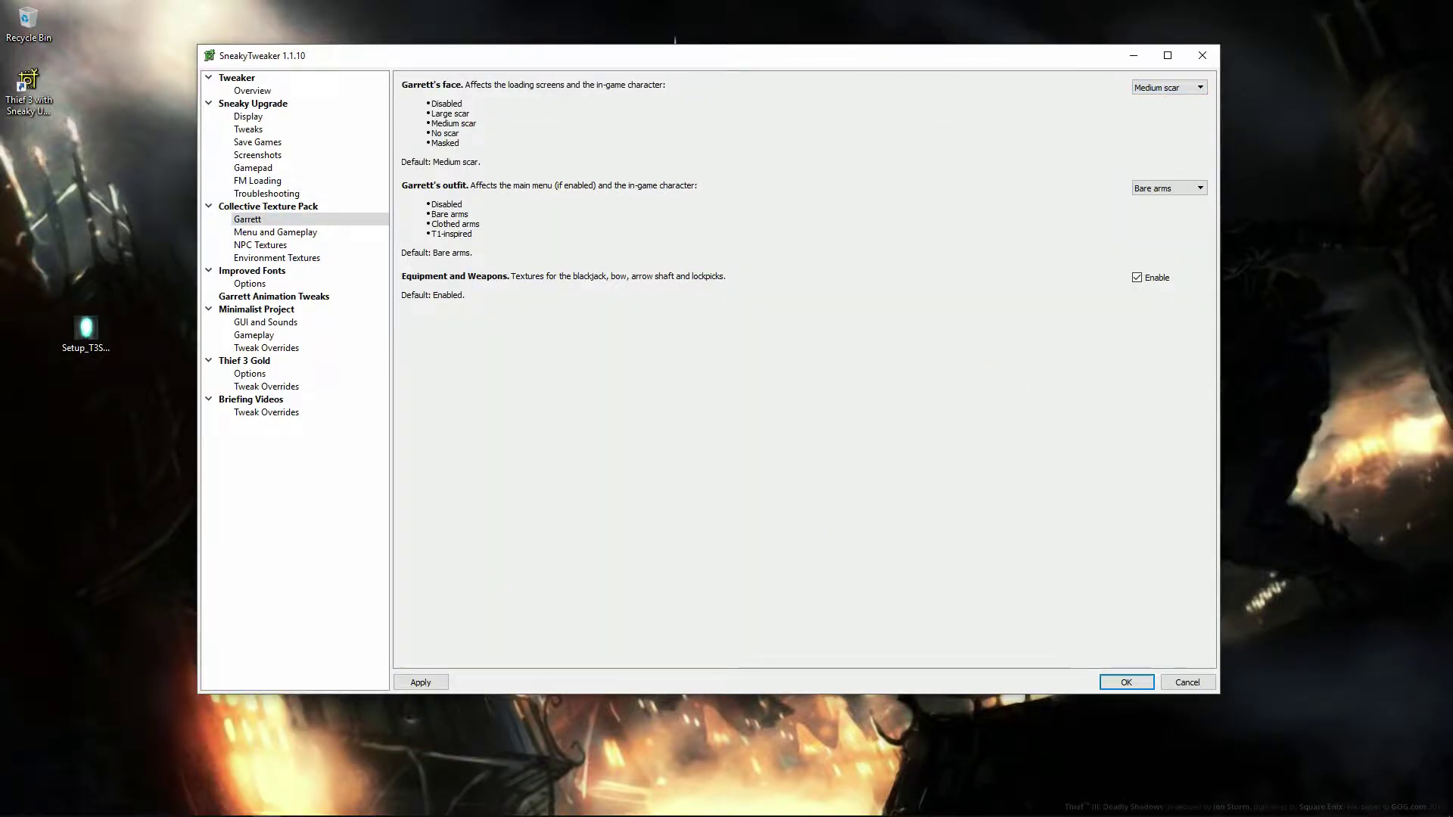
- Set Garrett's outfit to Clothed arms and review the Collective Texture Pack's menu and gameplay, NPC and environment texture options
click(1170, 188)
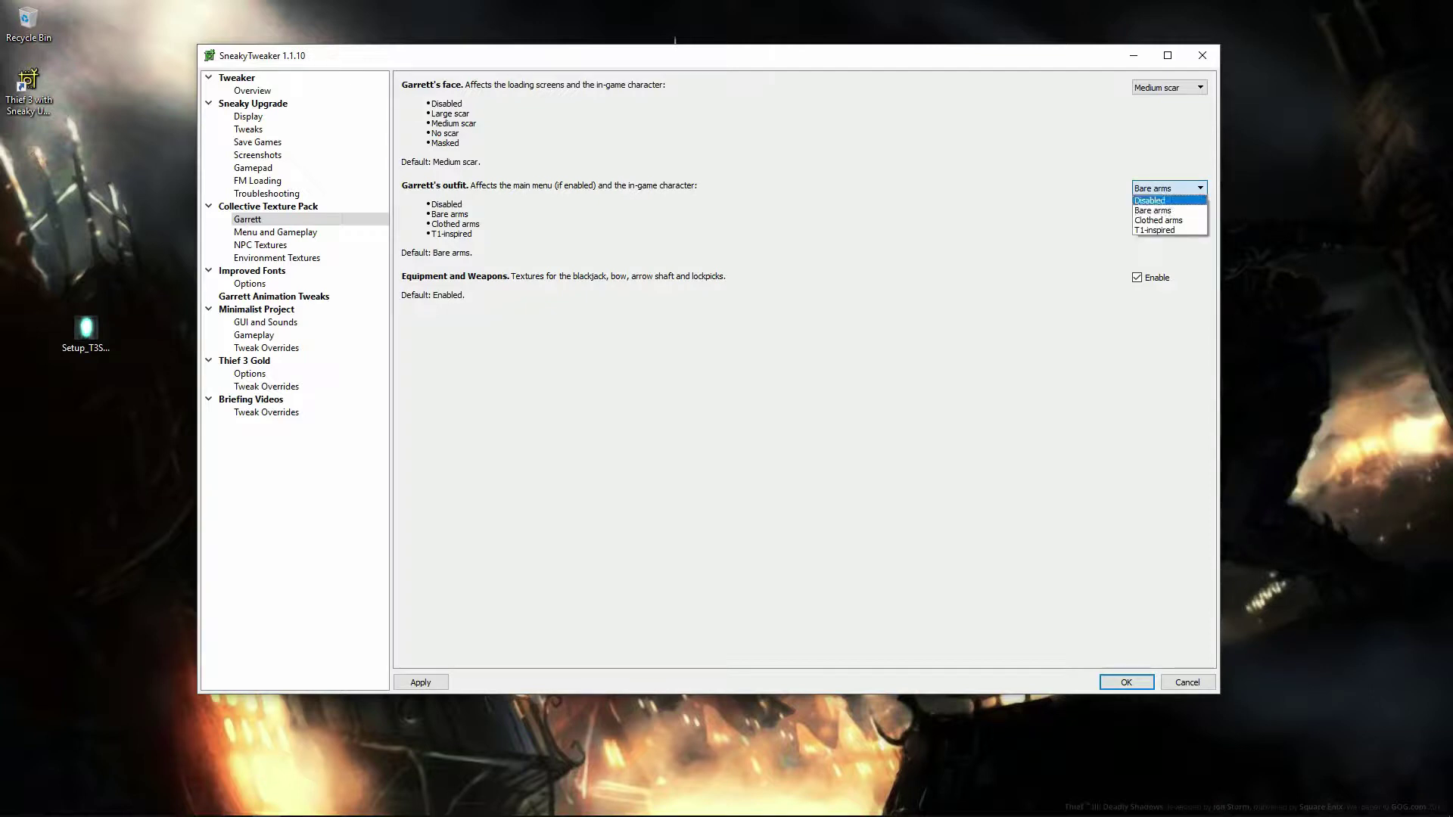
click(1159, 220)
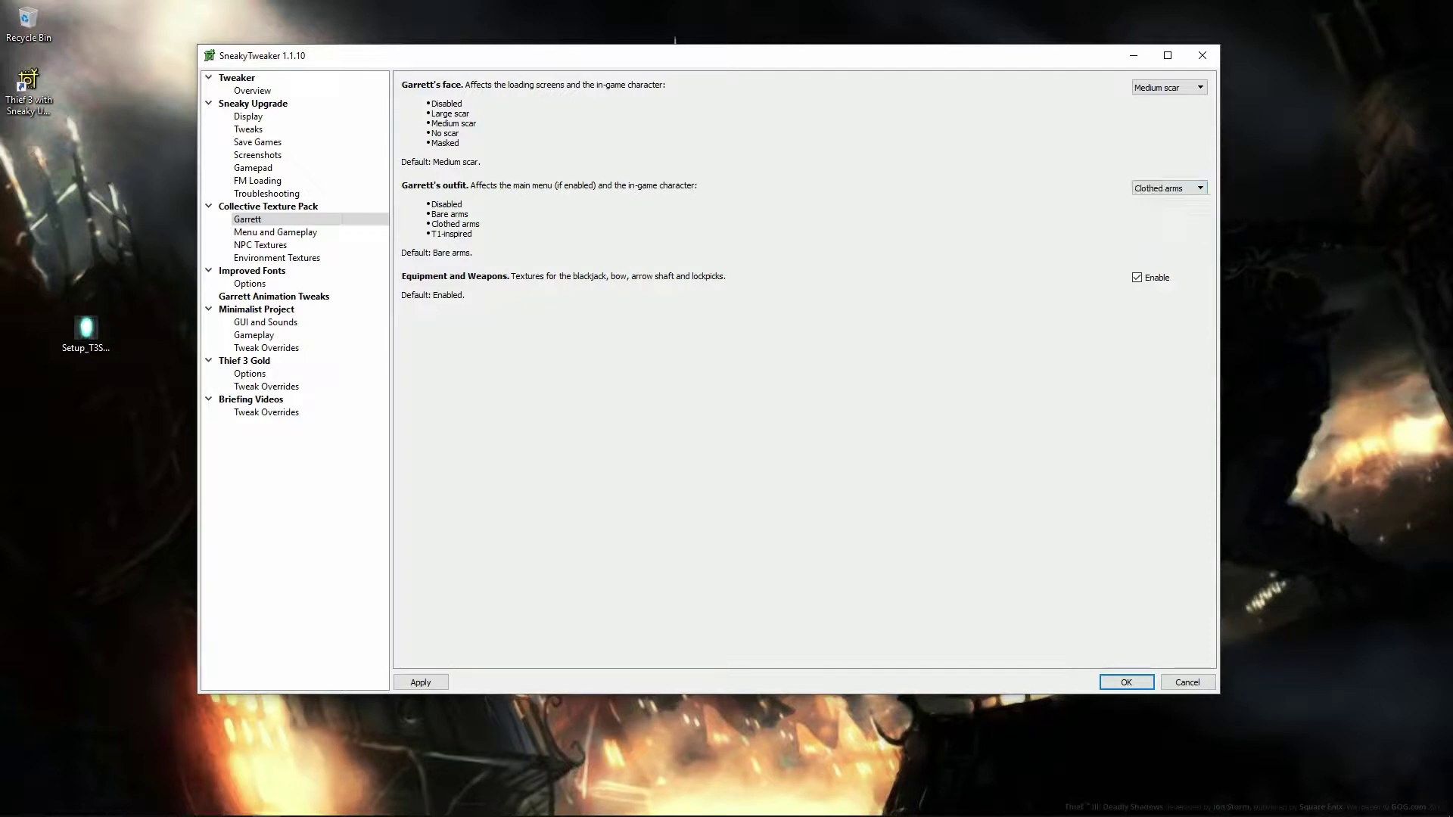
click(276, 233)
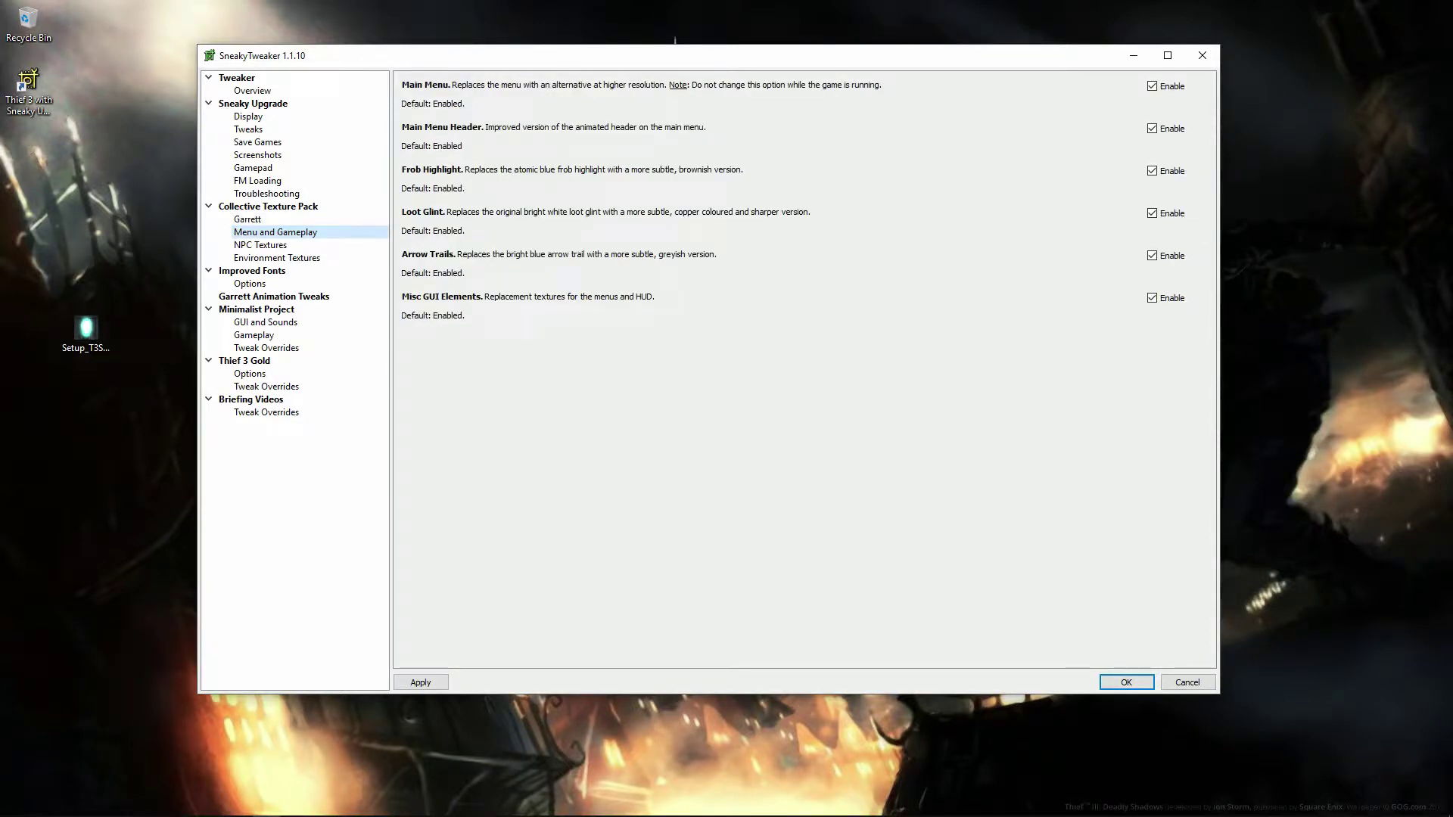
click(260, 245)
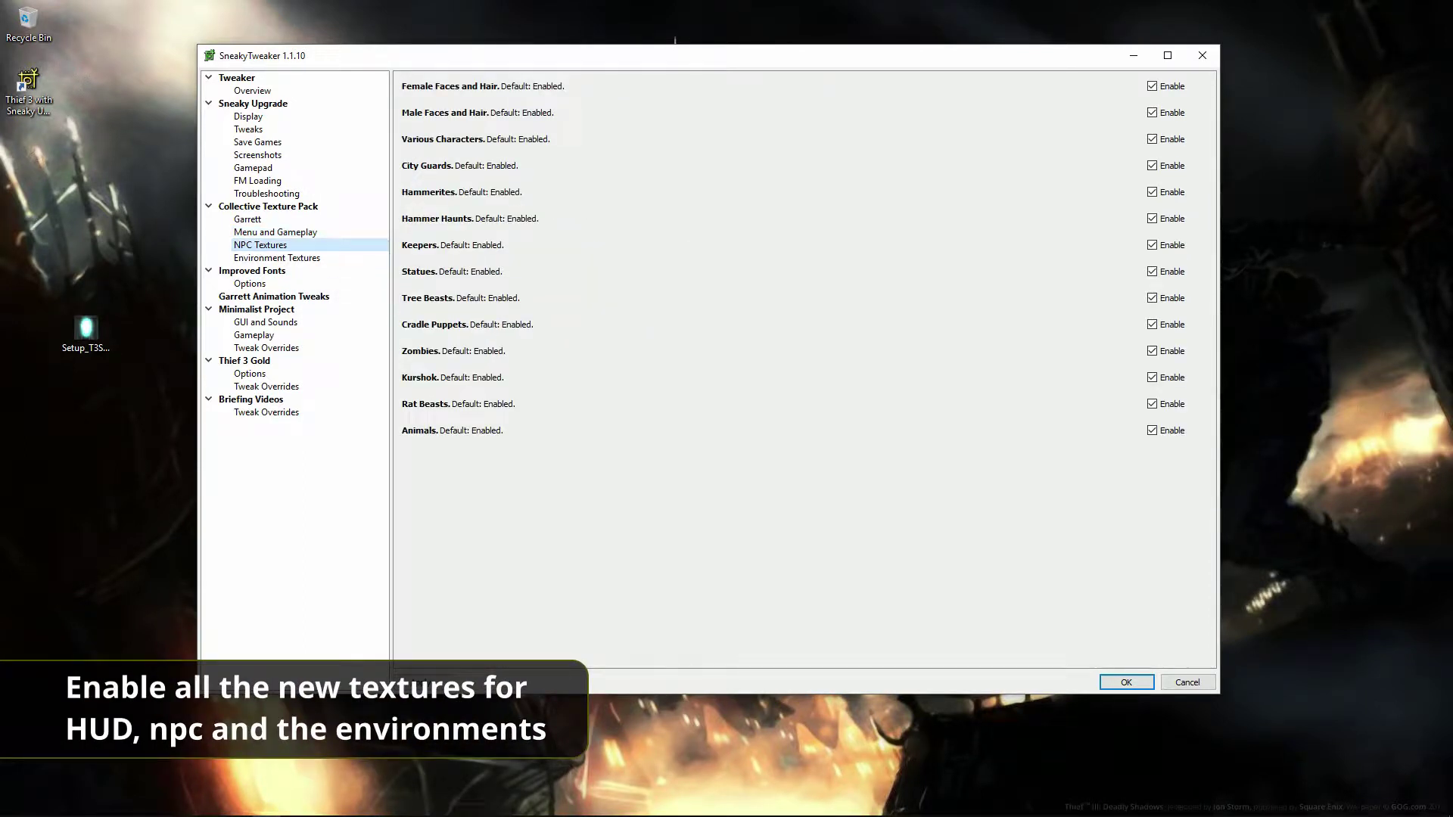
click(277, 258)
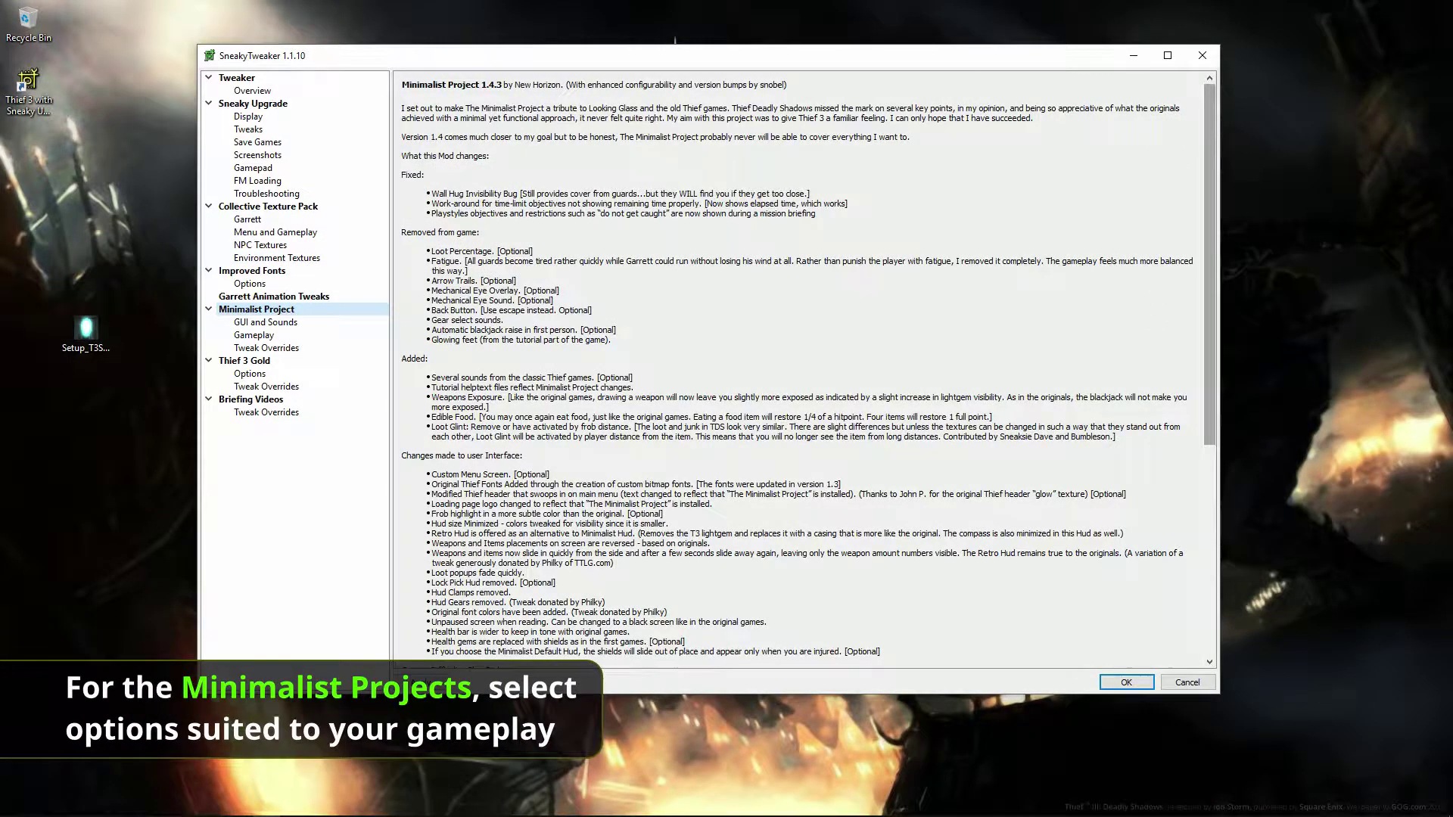
- For the Minimalist Project, choose the Minimalist HUD and disable the Hide the Lockpicking HUD and Always show the health bar overrides
scroll(802, 371, down, 10)
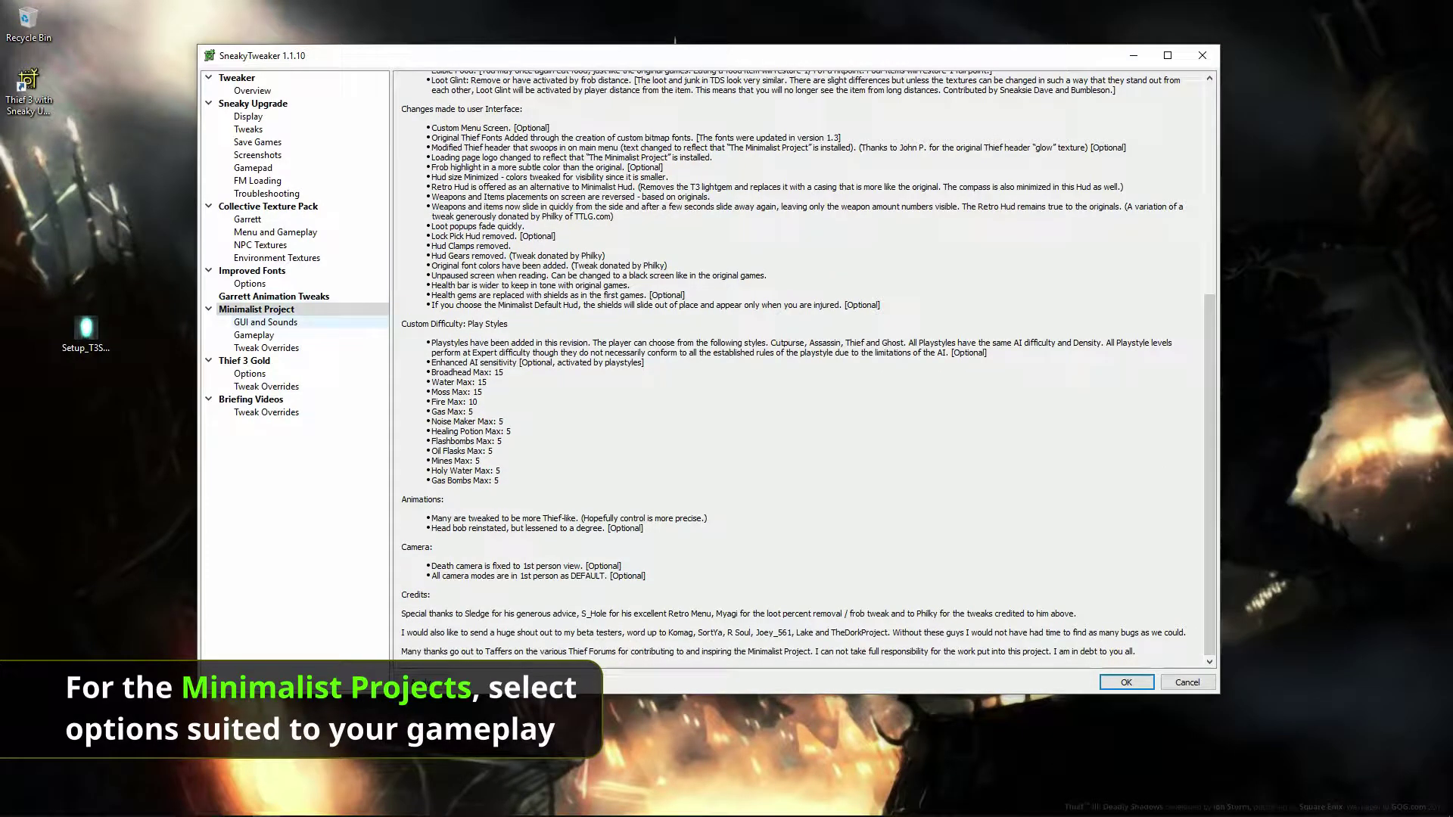
click(266, 322)
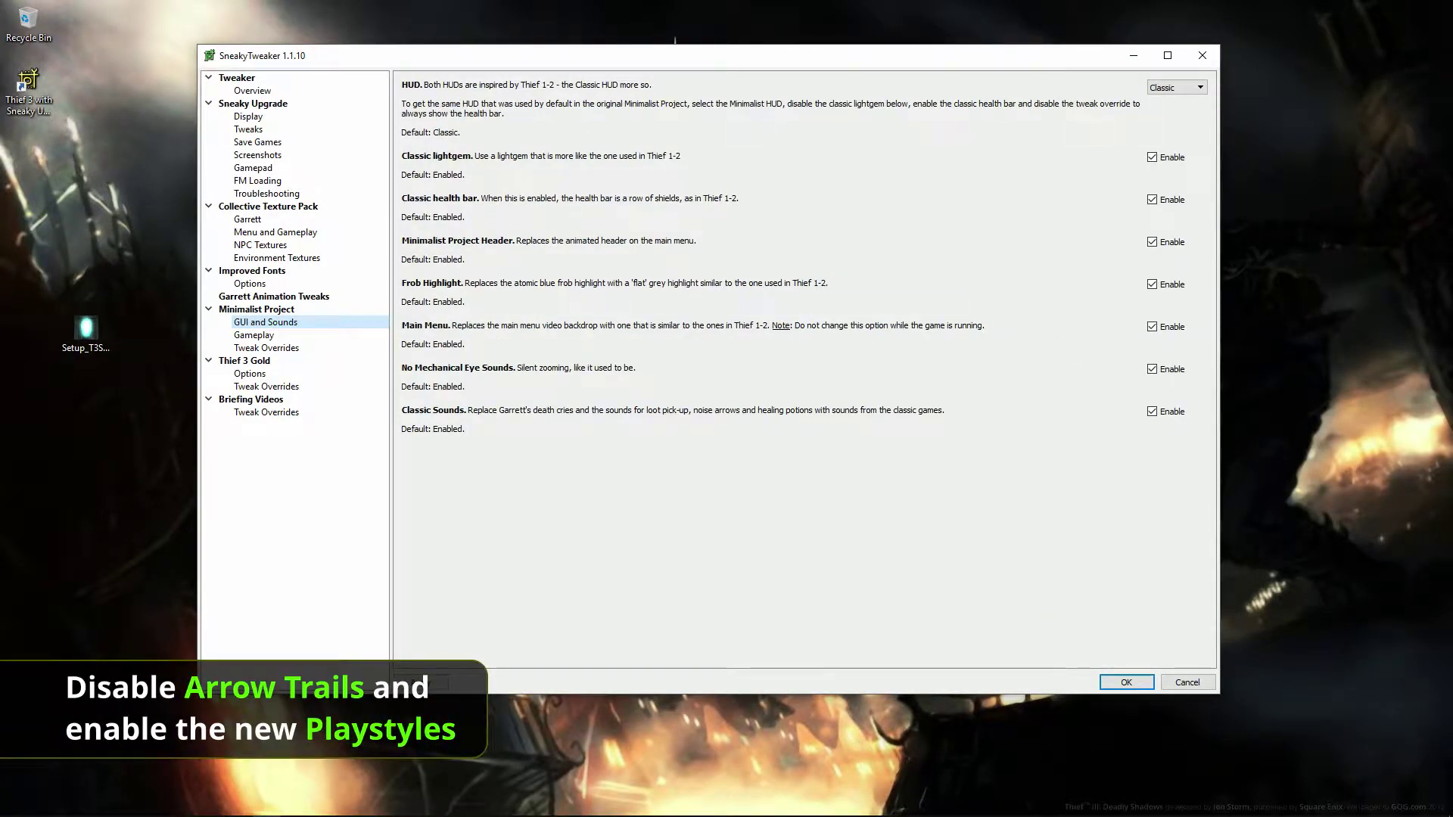
click(1177, 87)
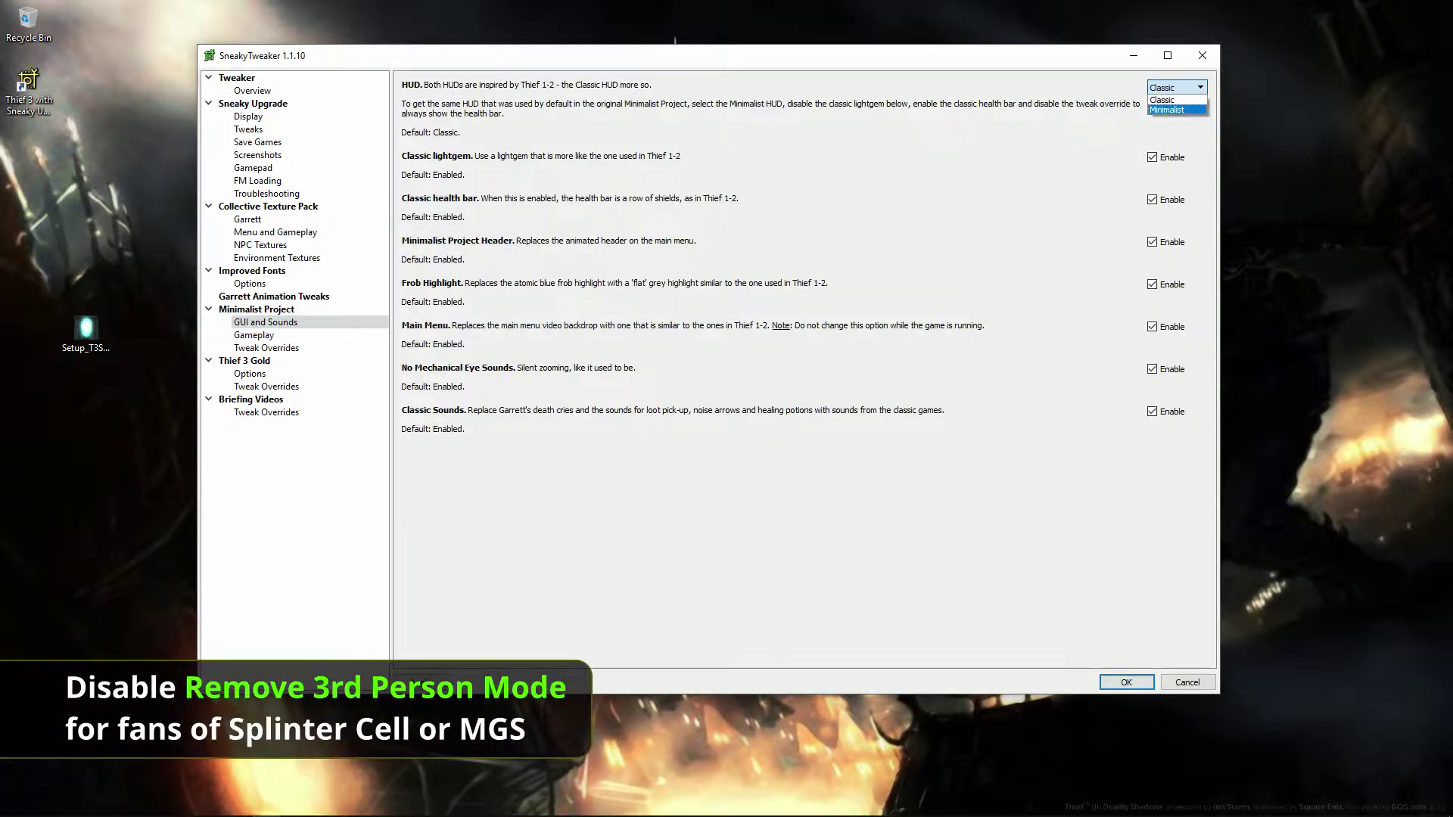
click(1169, 110)
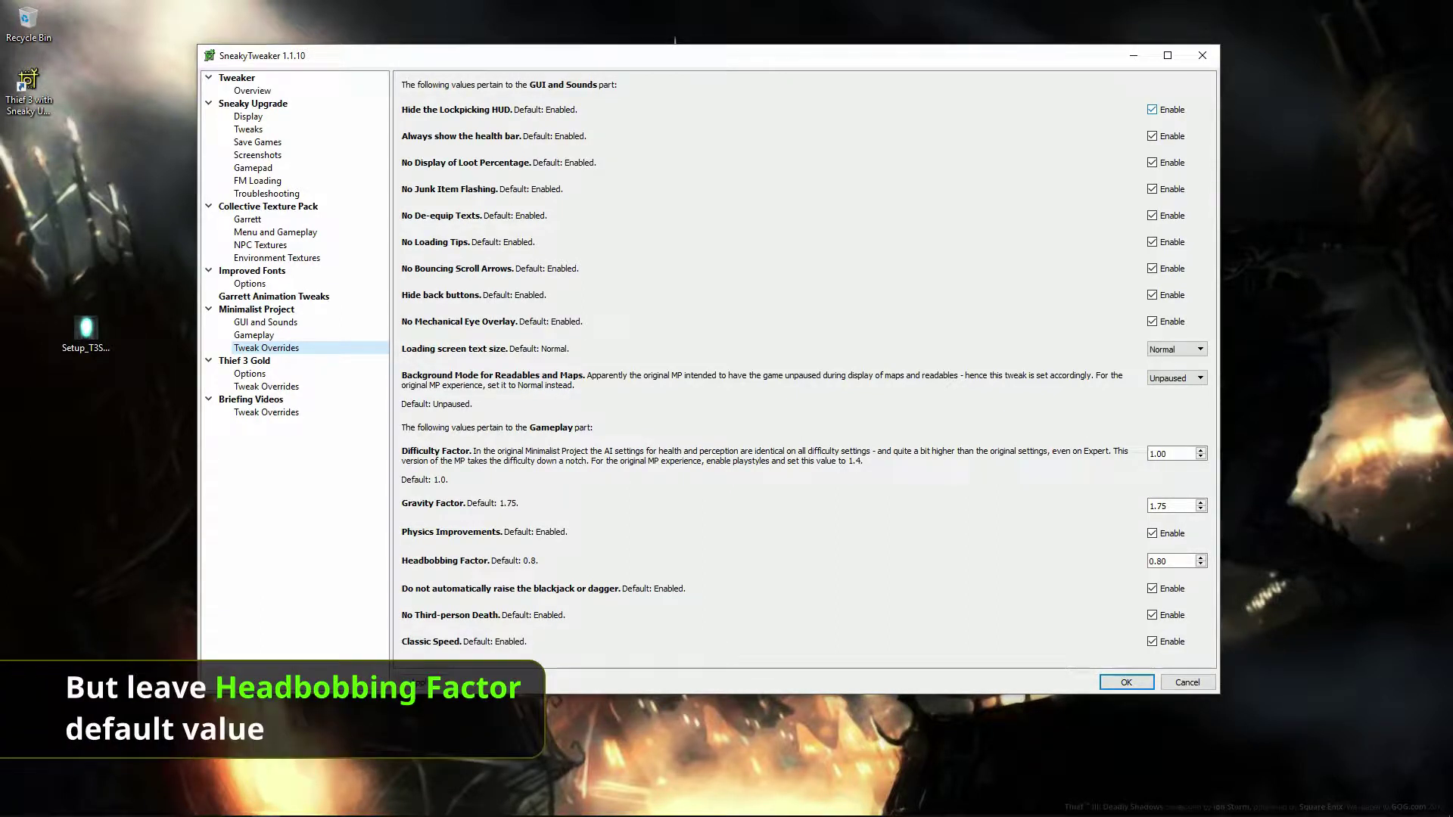
click(1152, 110)
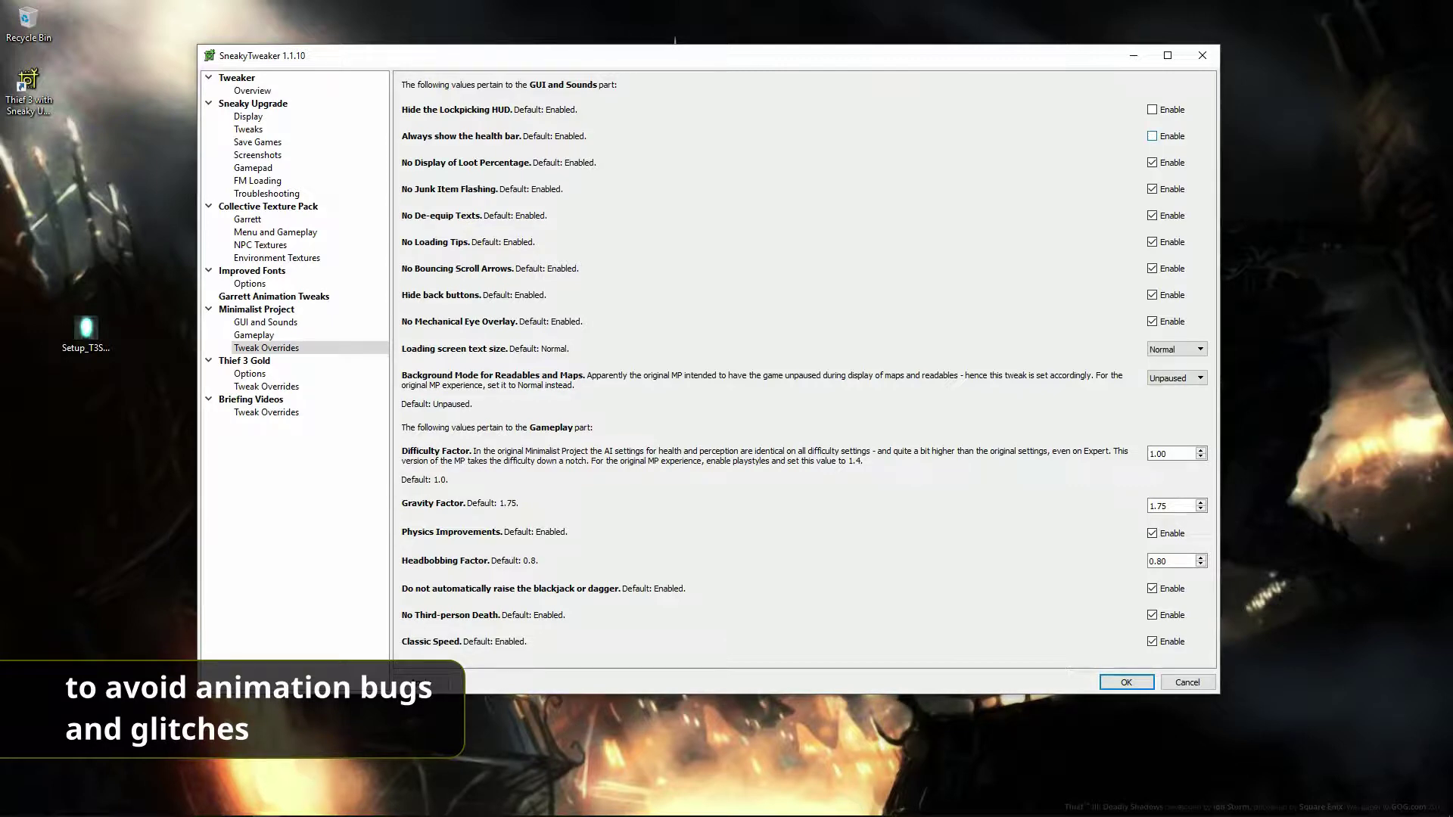
- Review the Thief 3 Gold options and tweak overrides, plus the Briefing Videos description and its overrides
click(250, 373)
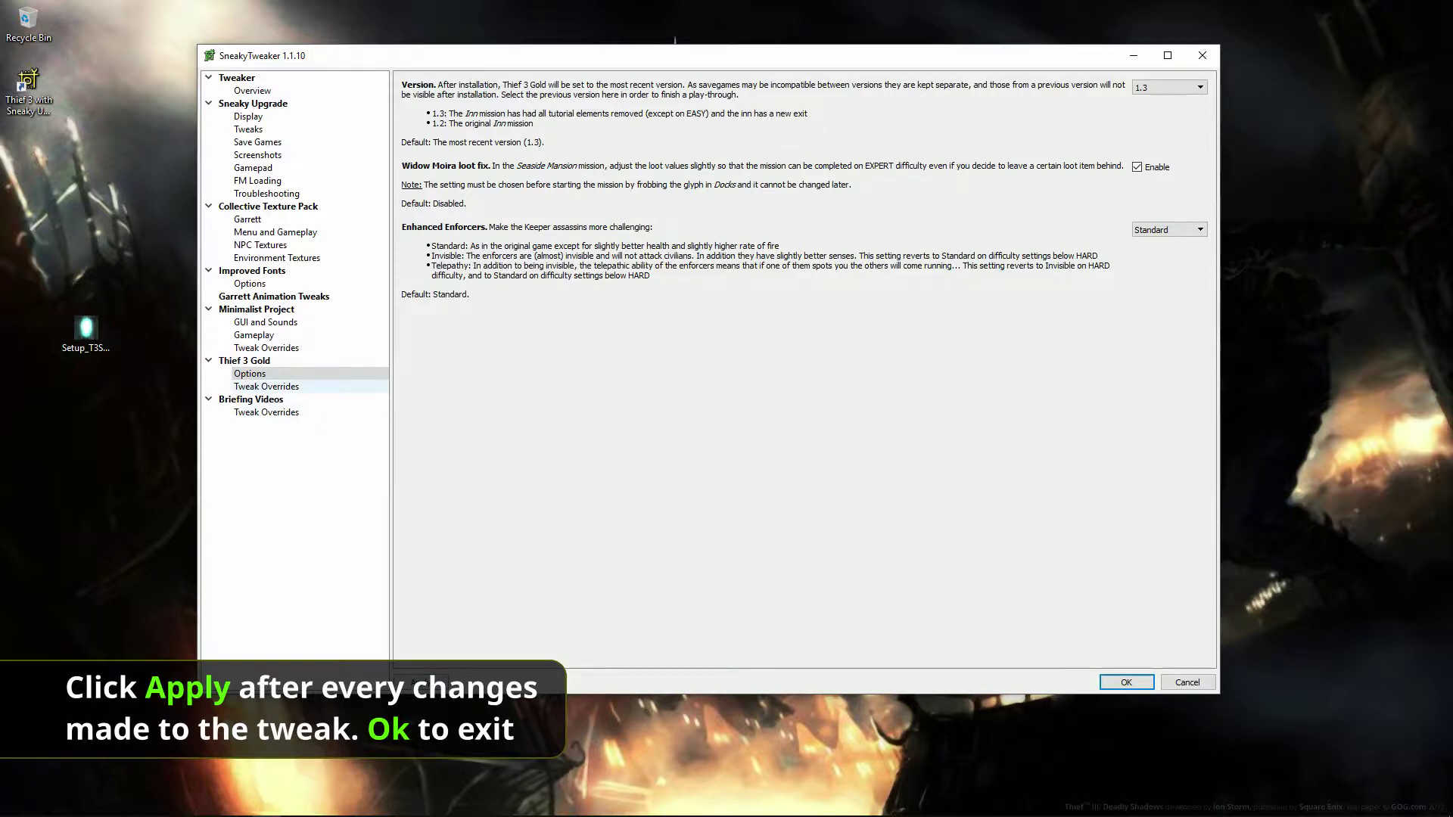
click(266, 387)
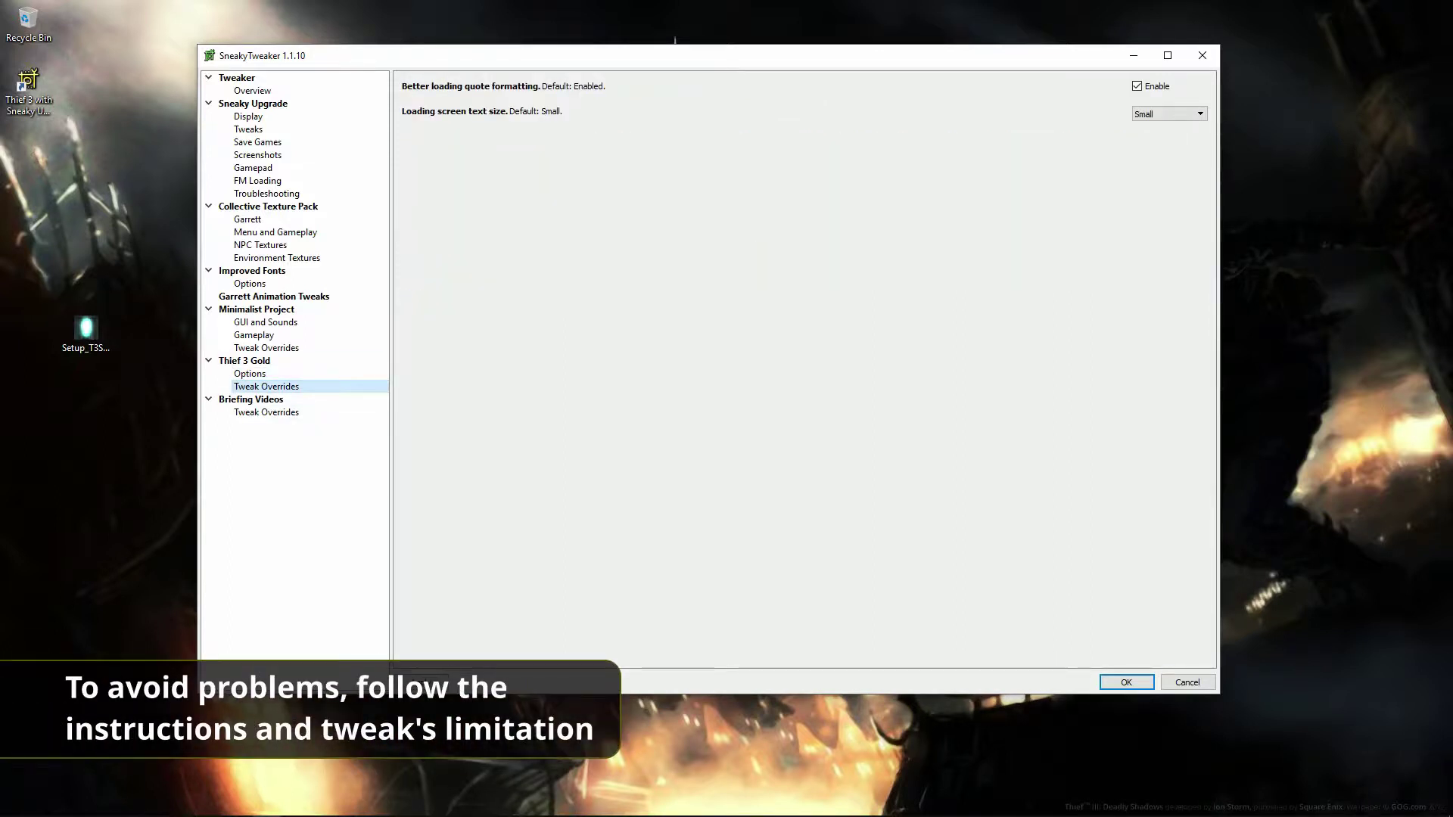
click(251, 399)
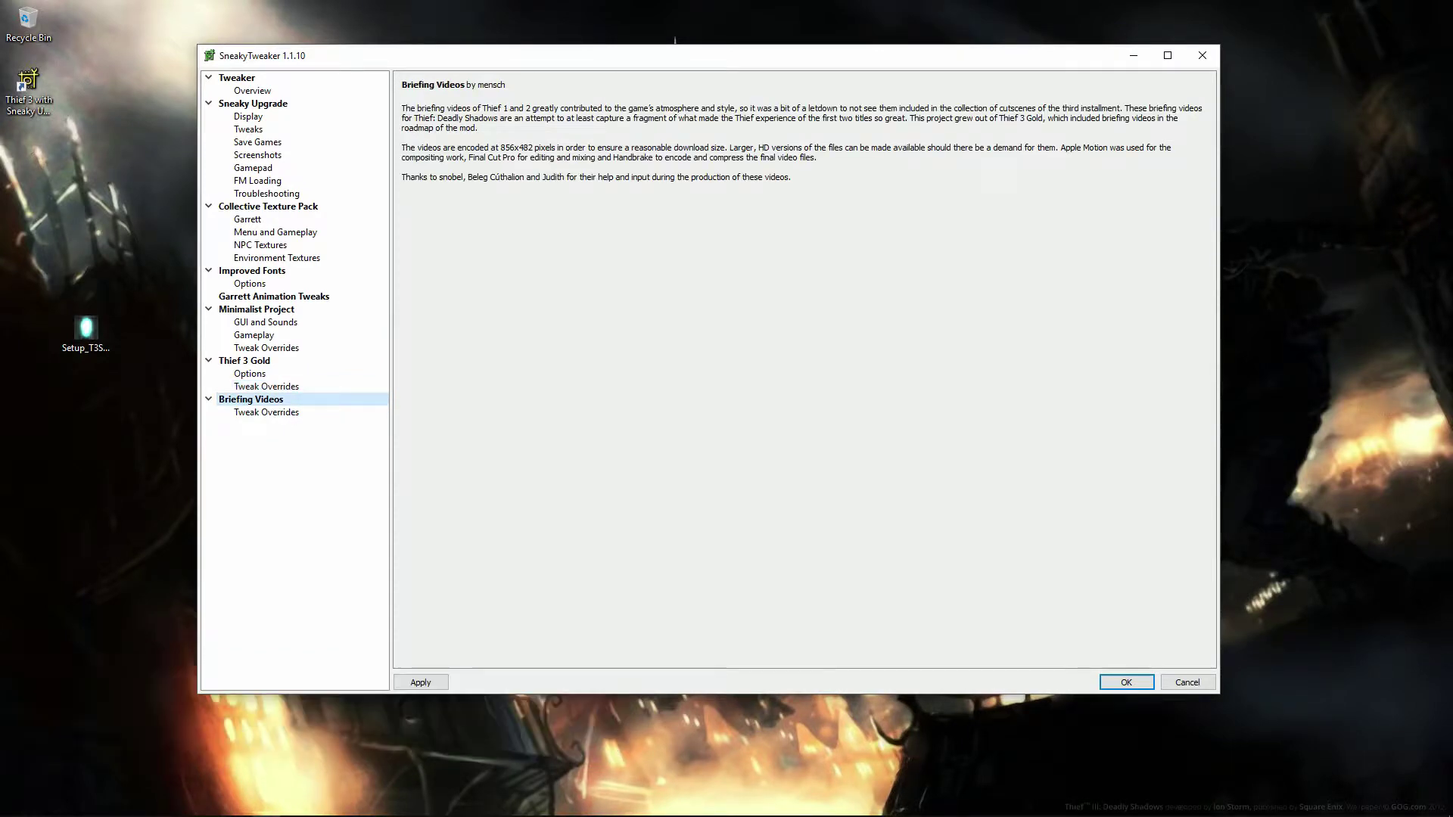
click(266, 411)
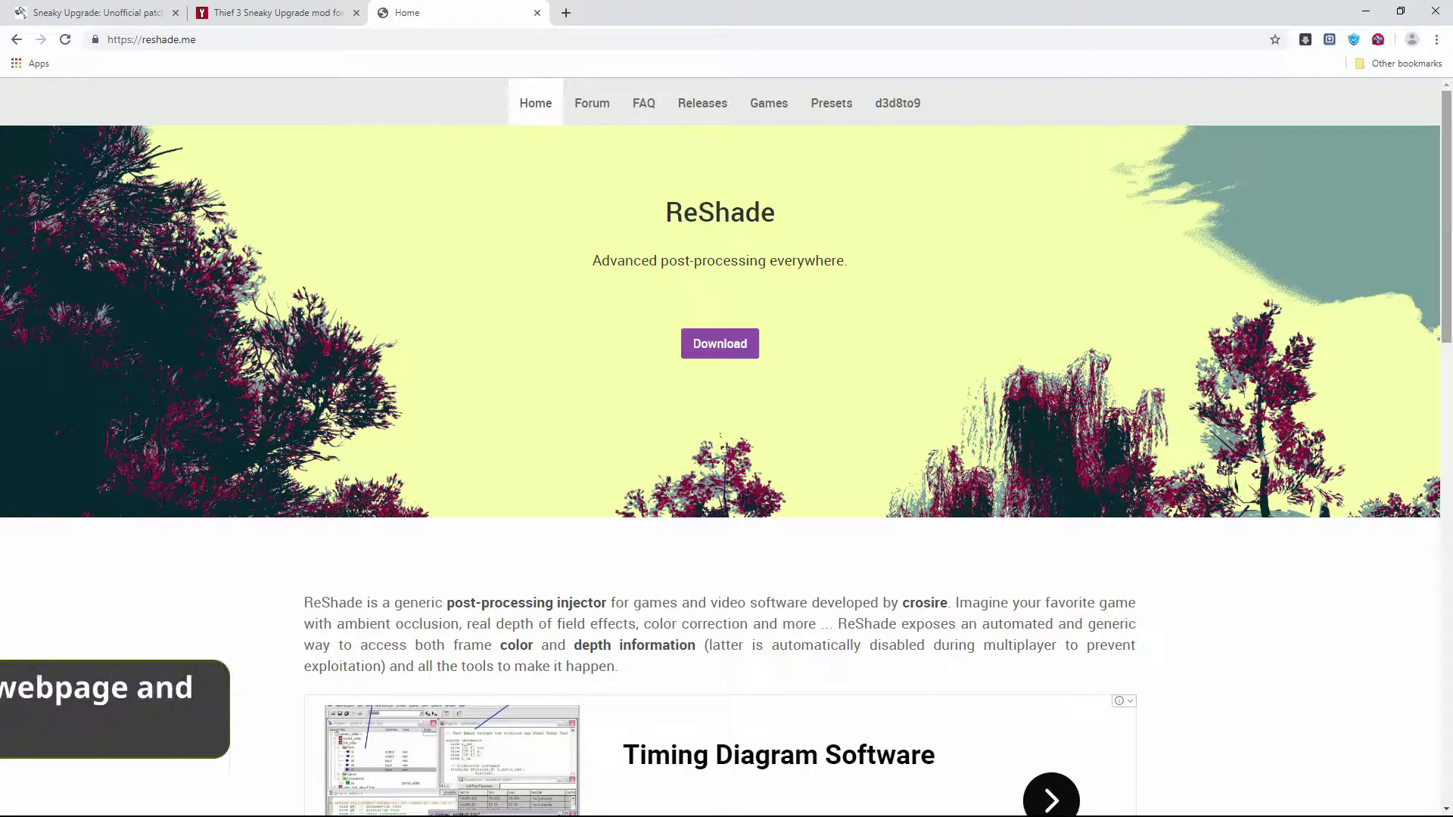
- Switch to the browser and download the ReShade 4.3.0 setup file from reshade.me
click(720, 344)
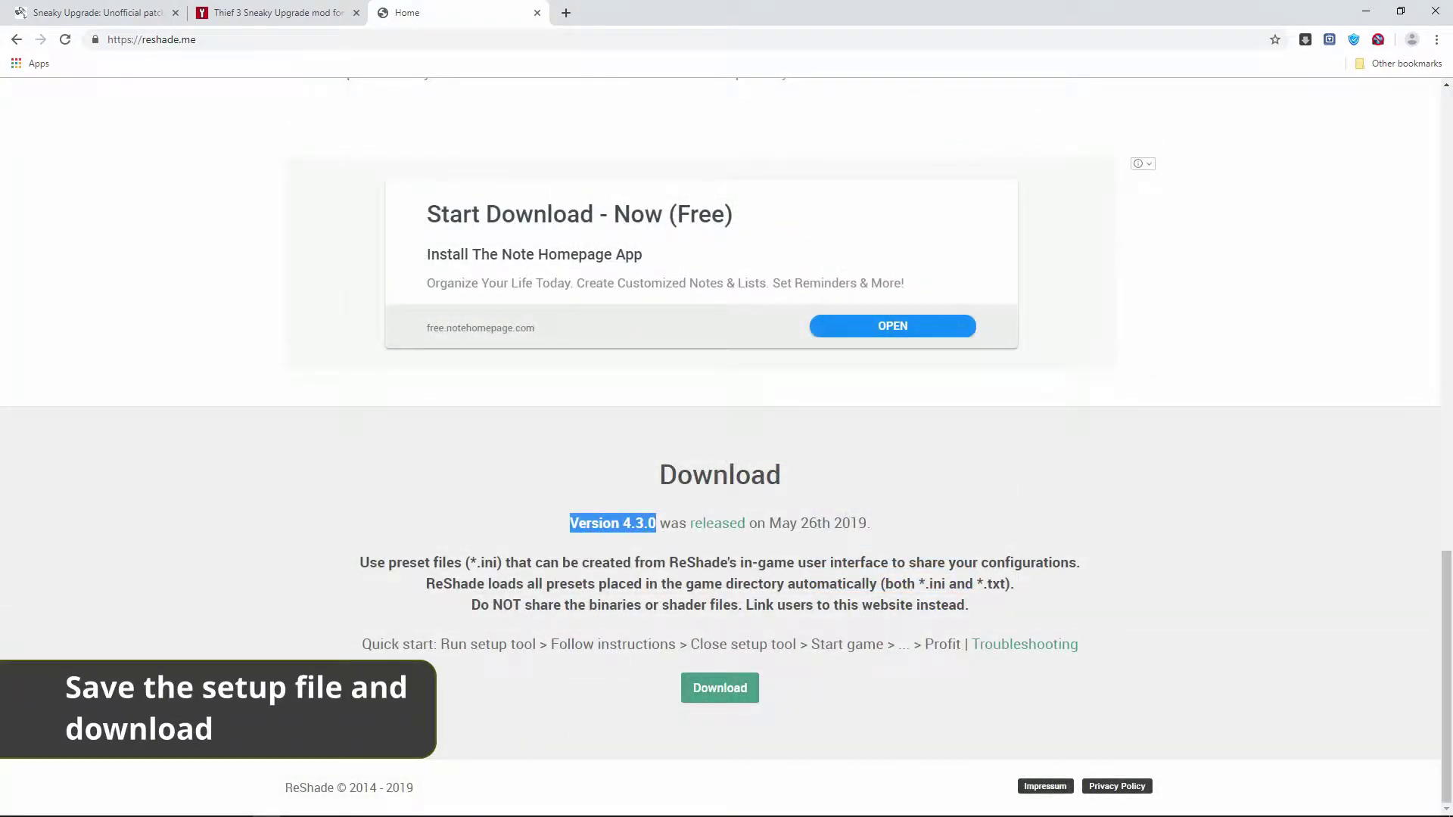
click(720, 688)
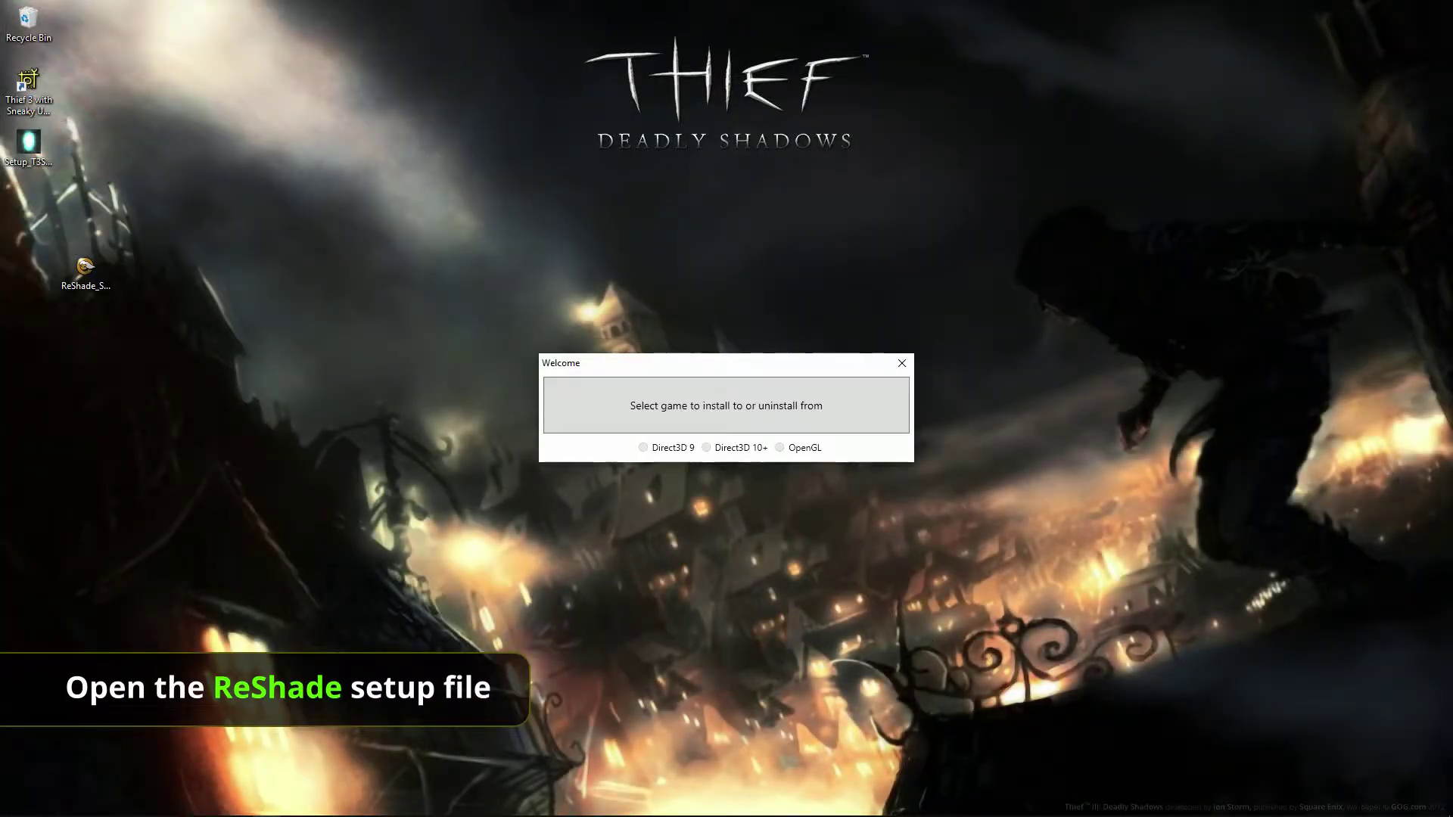
- Select Thief3.exe from the Thief - Deadly Shadows System folder as the ReShade target and dismiss the Direct3D 8 warning
click(727, 405)
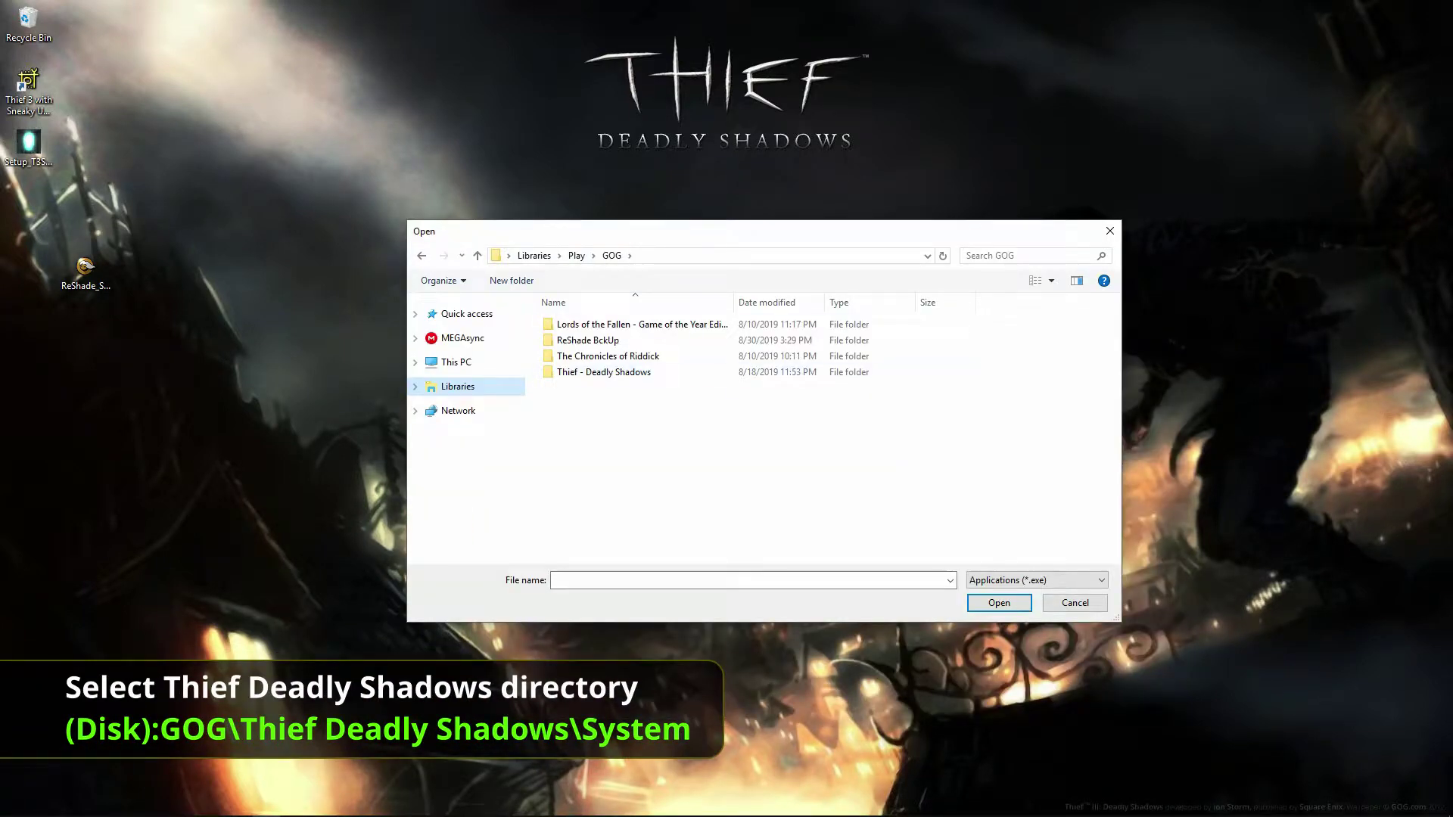
double_click(604, 372)
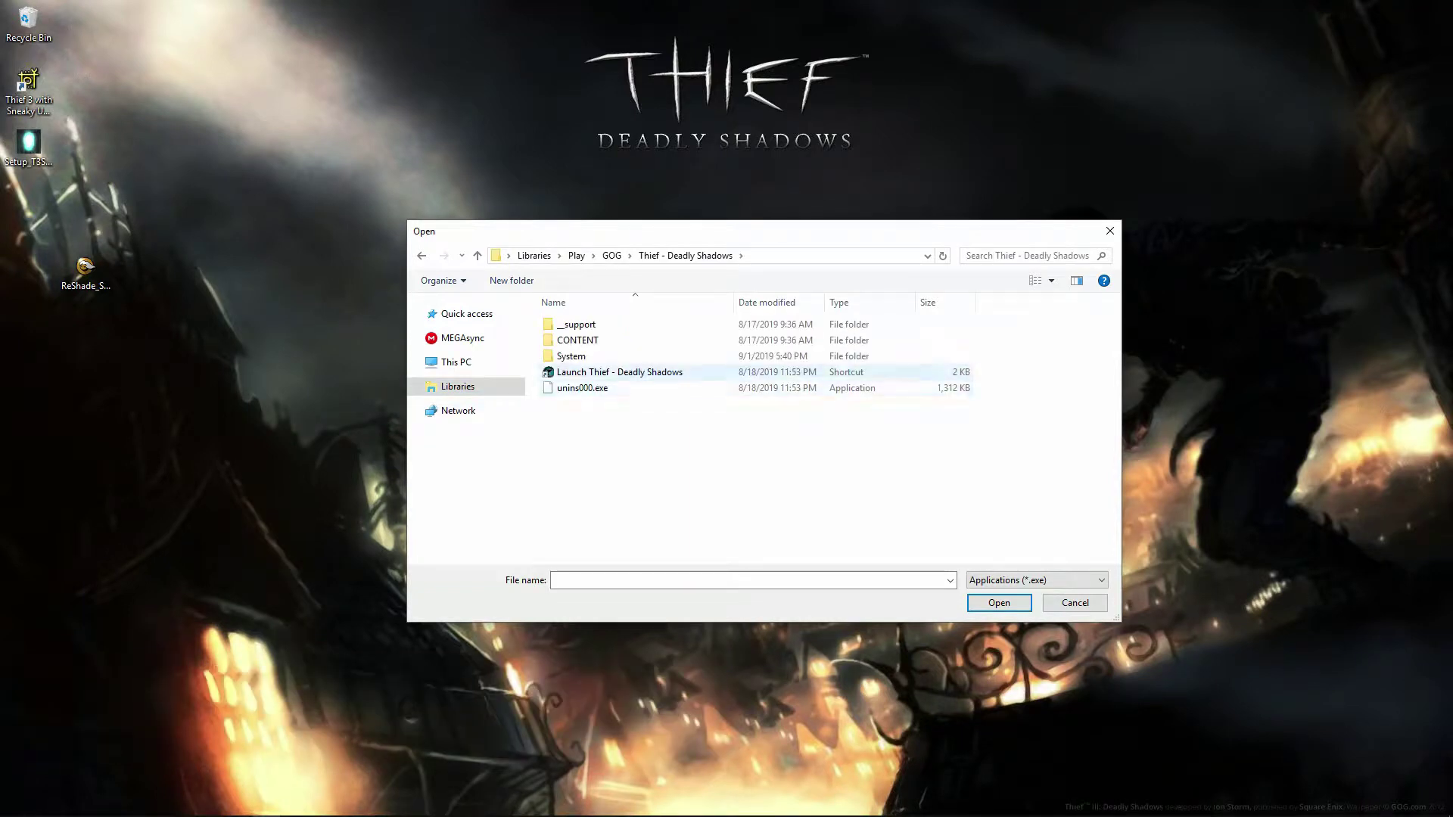
double_click(573, 356)
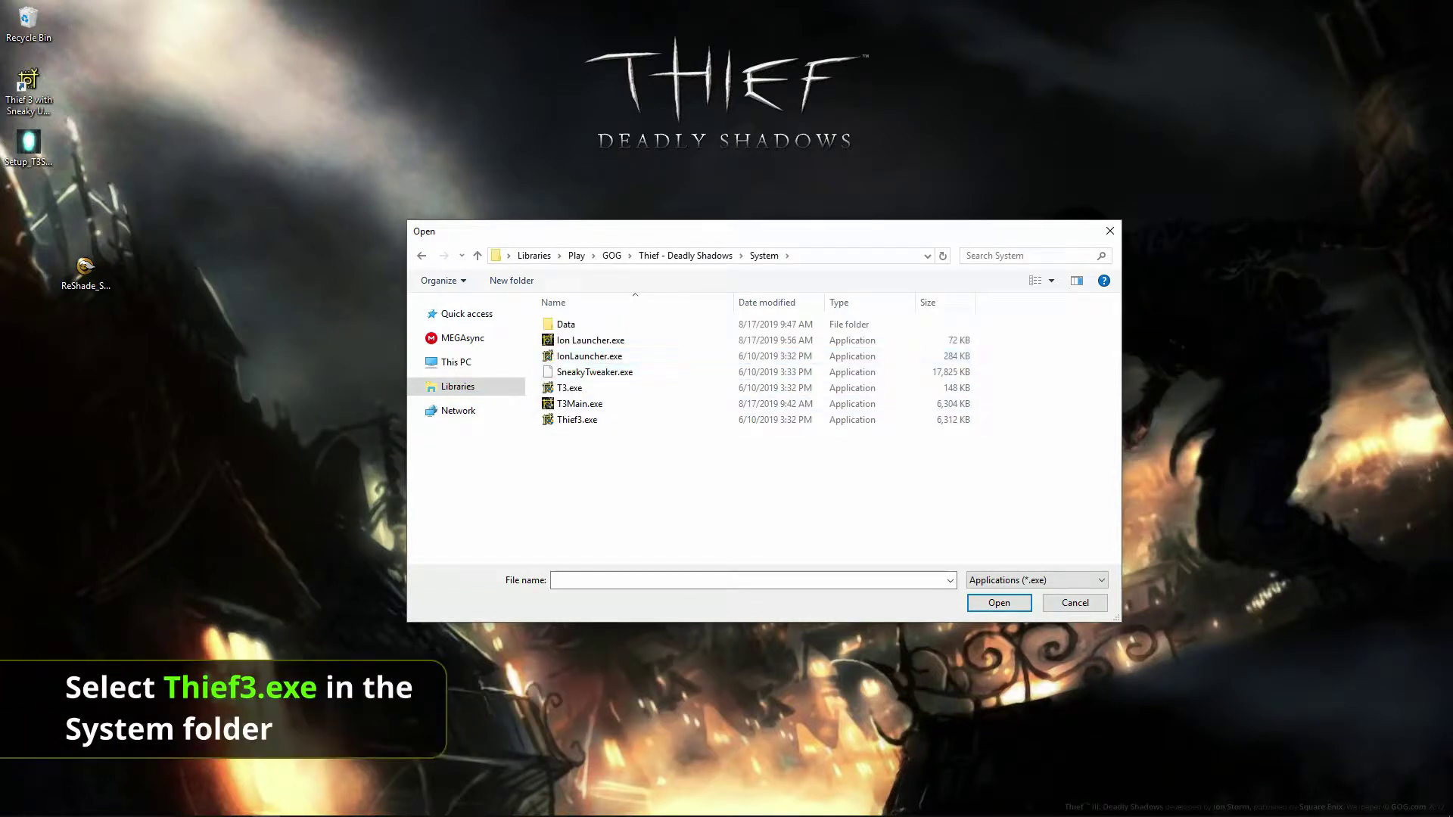
click(577, 420)
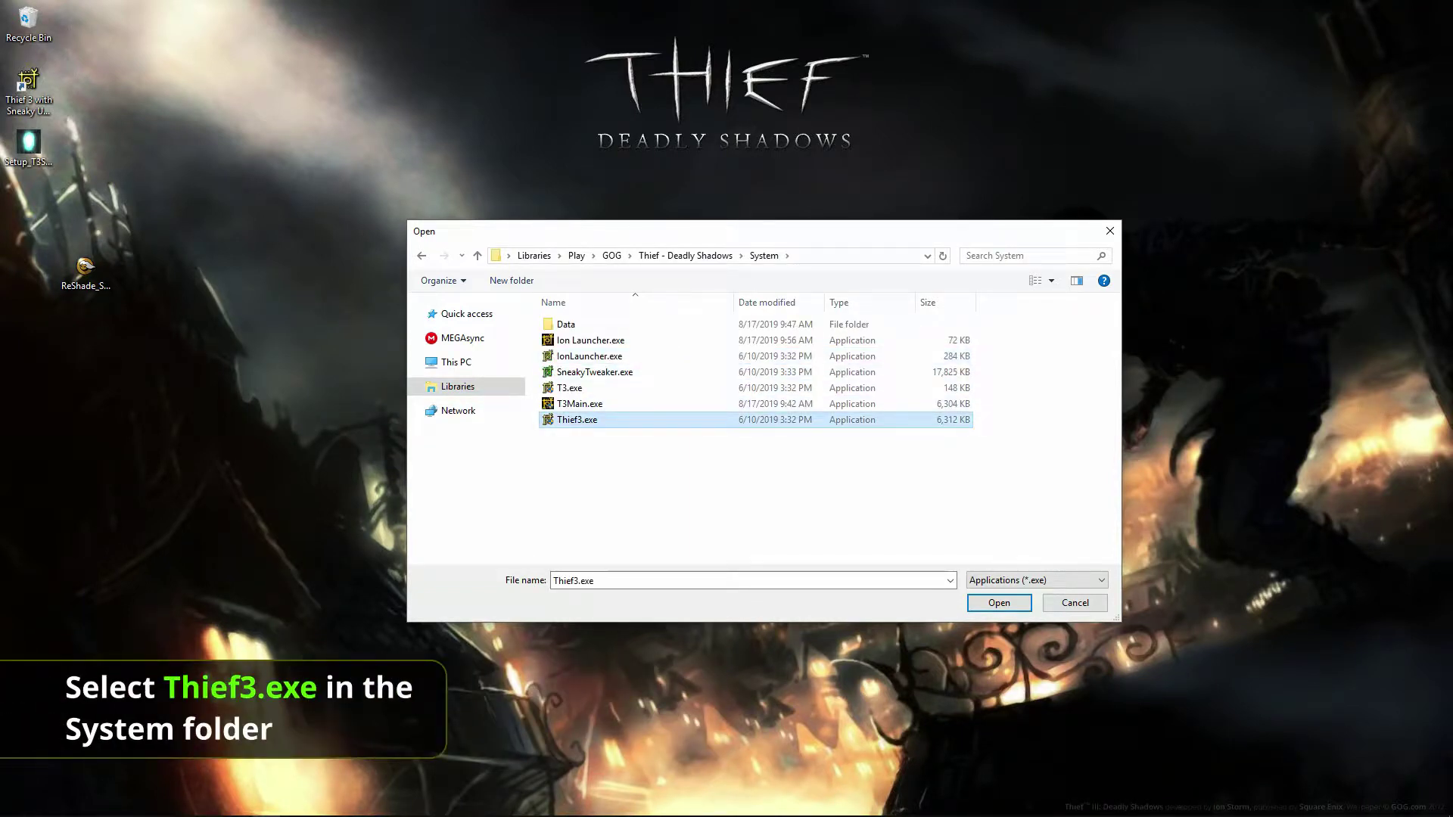
key(Return)
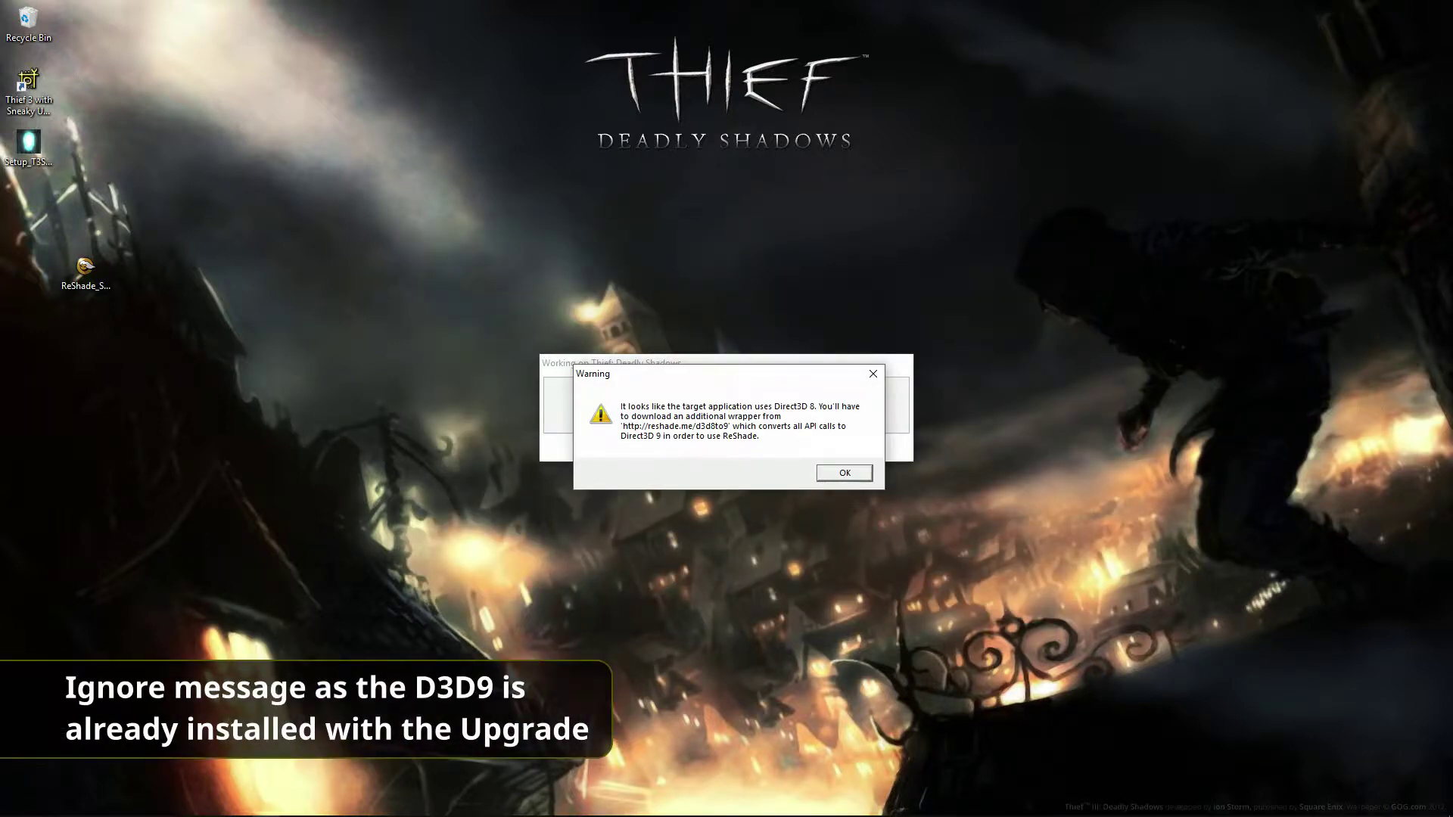
key(Return)
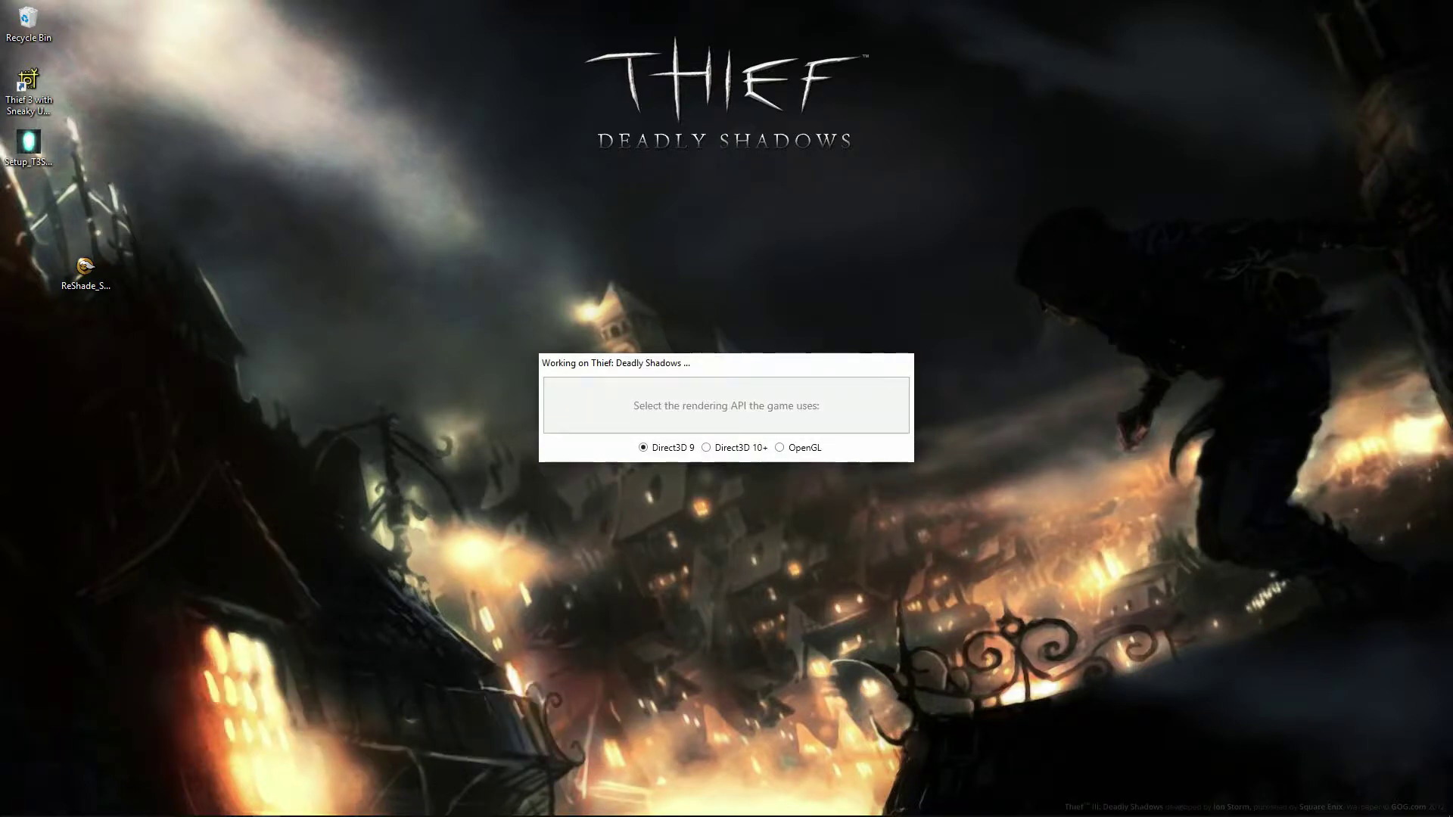
- Choose Direct3D 9 as the rendering API, then download the standard effects collection and install all its effect files
click(644, 448)
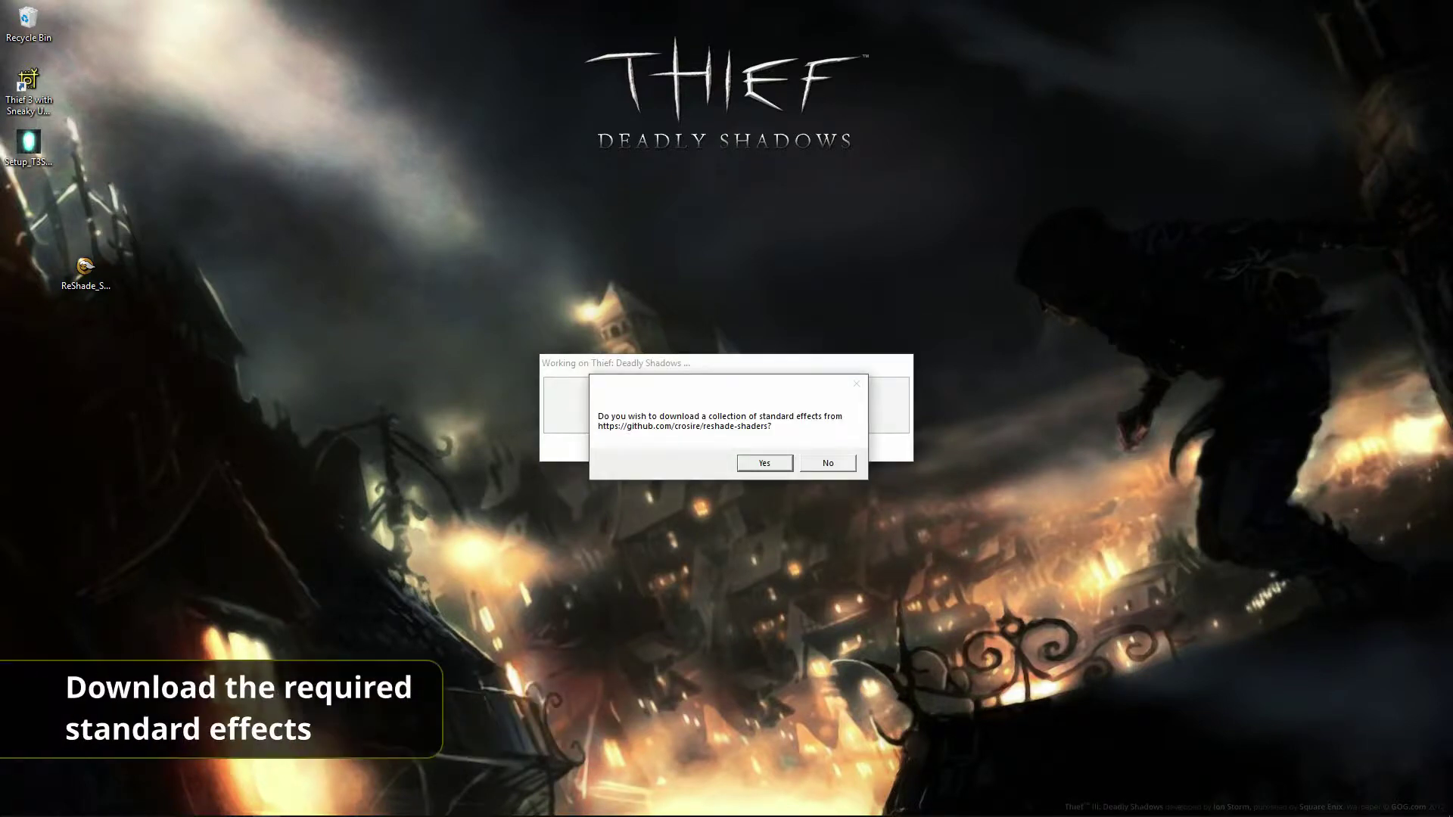
key(Return)
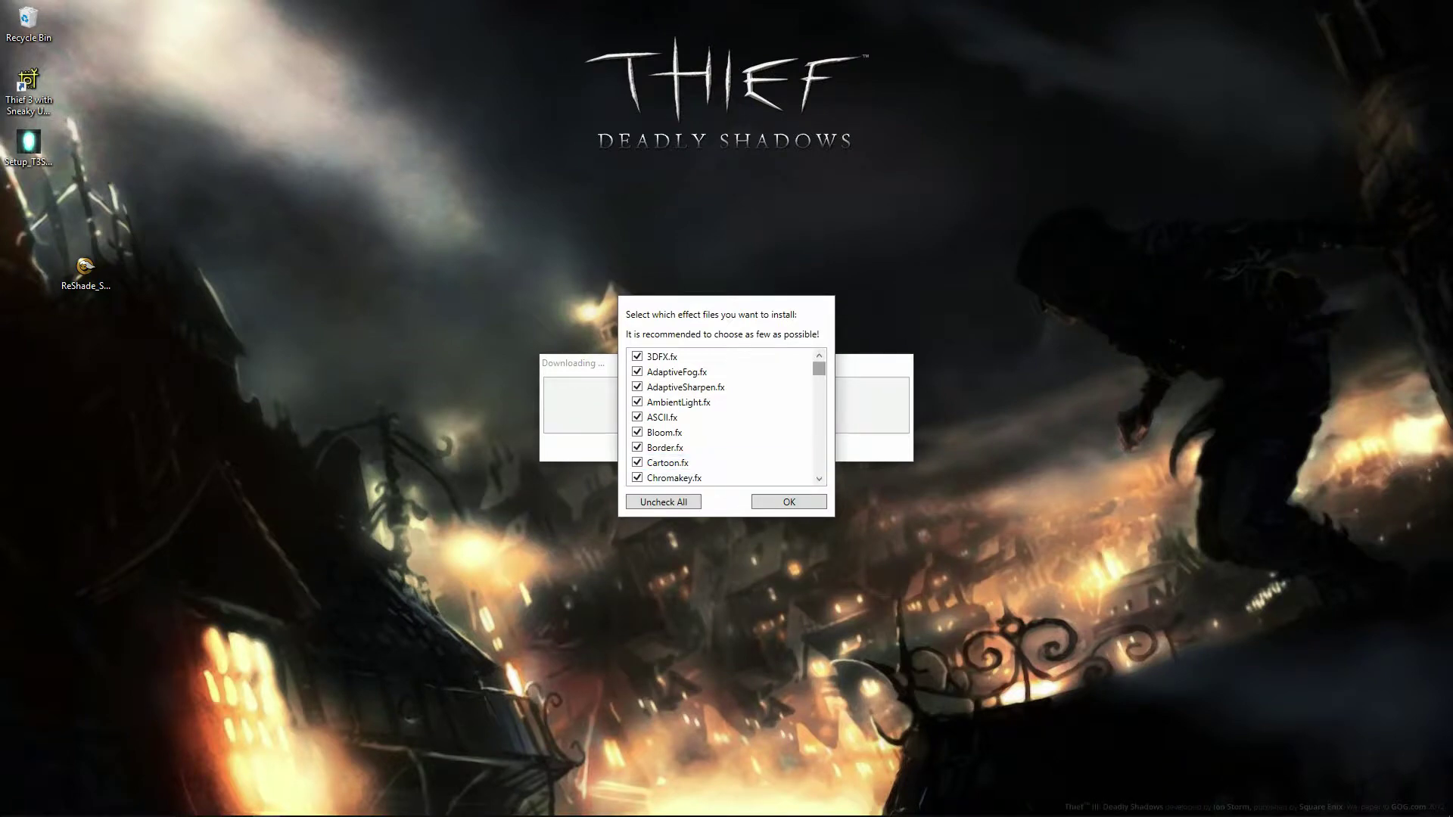
scroll(723, 418, down, 20)
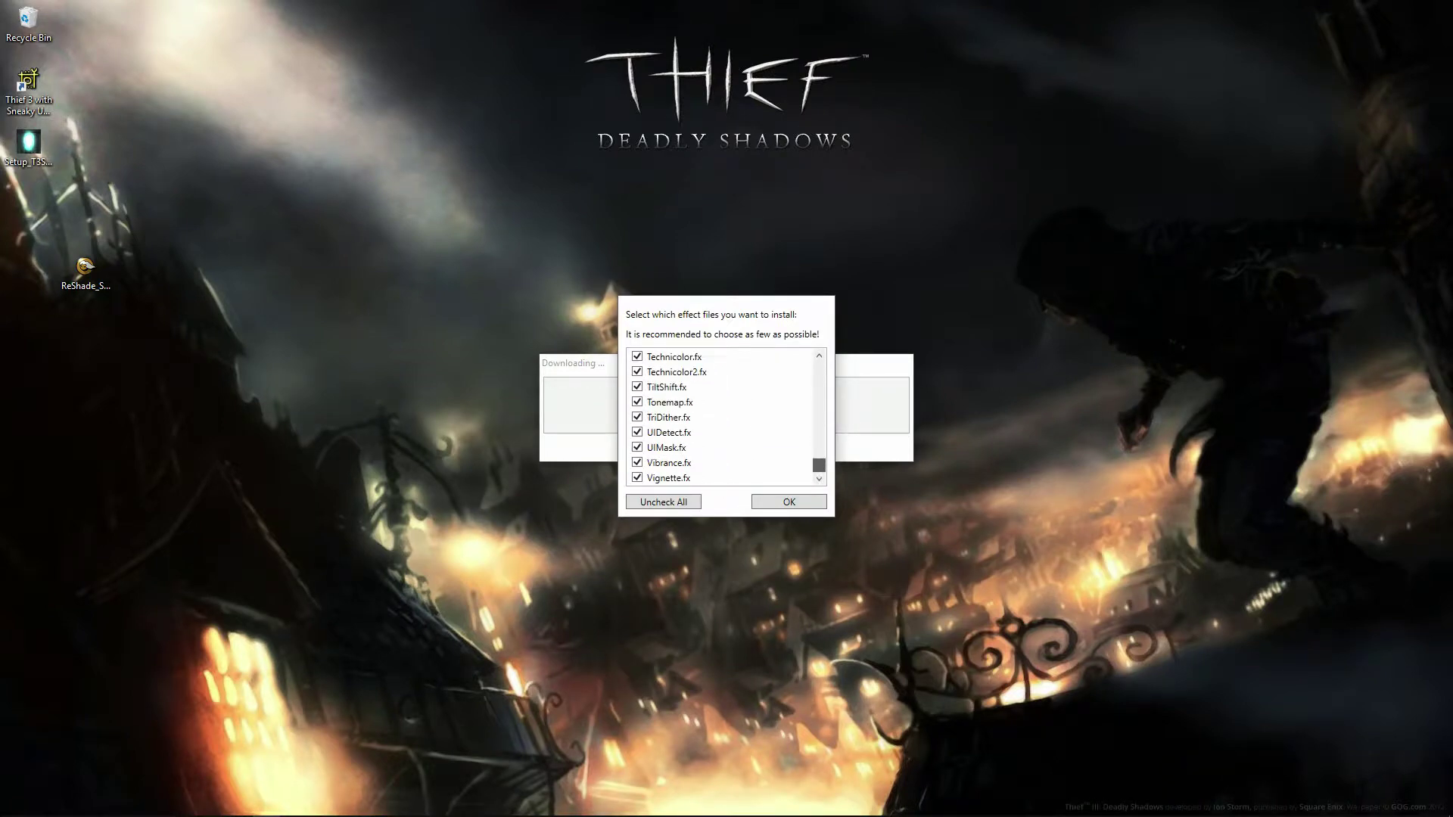
click(789, 502)
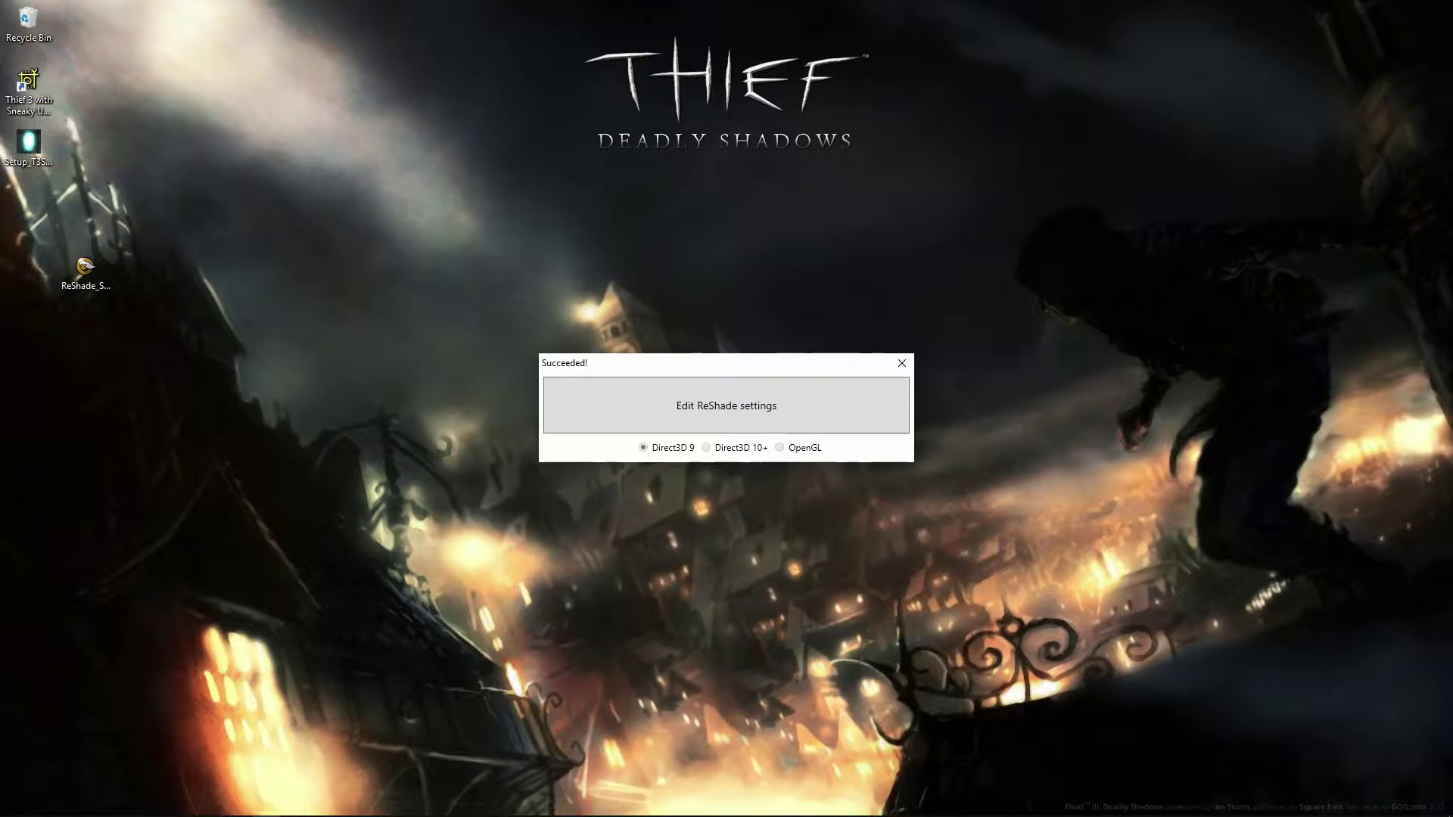
- In the ReShade settings, set the Effects Path to the game's System\reshade-shaders\Shaders folder
click(726, 406)
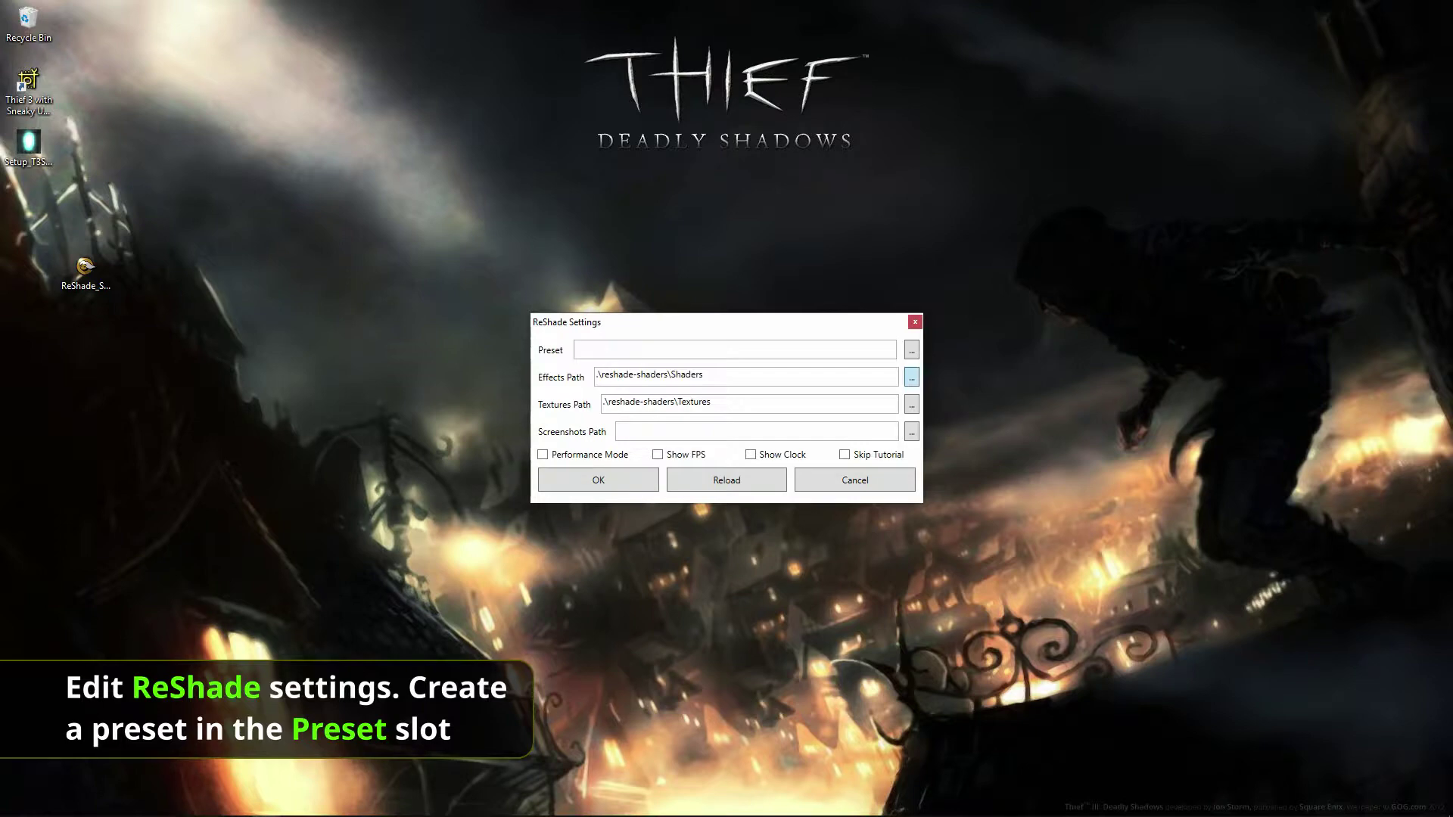
click(912, 378)
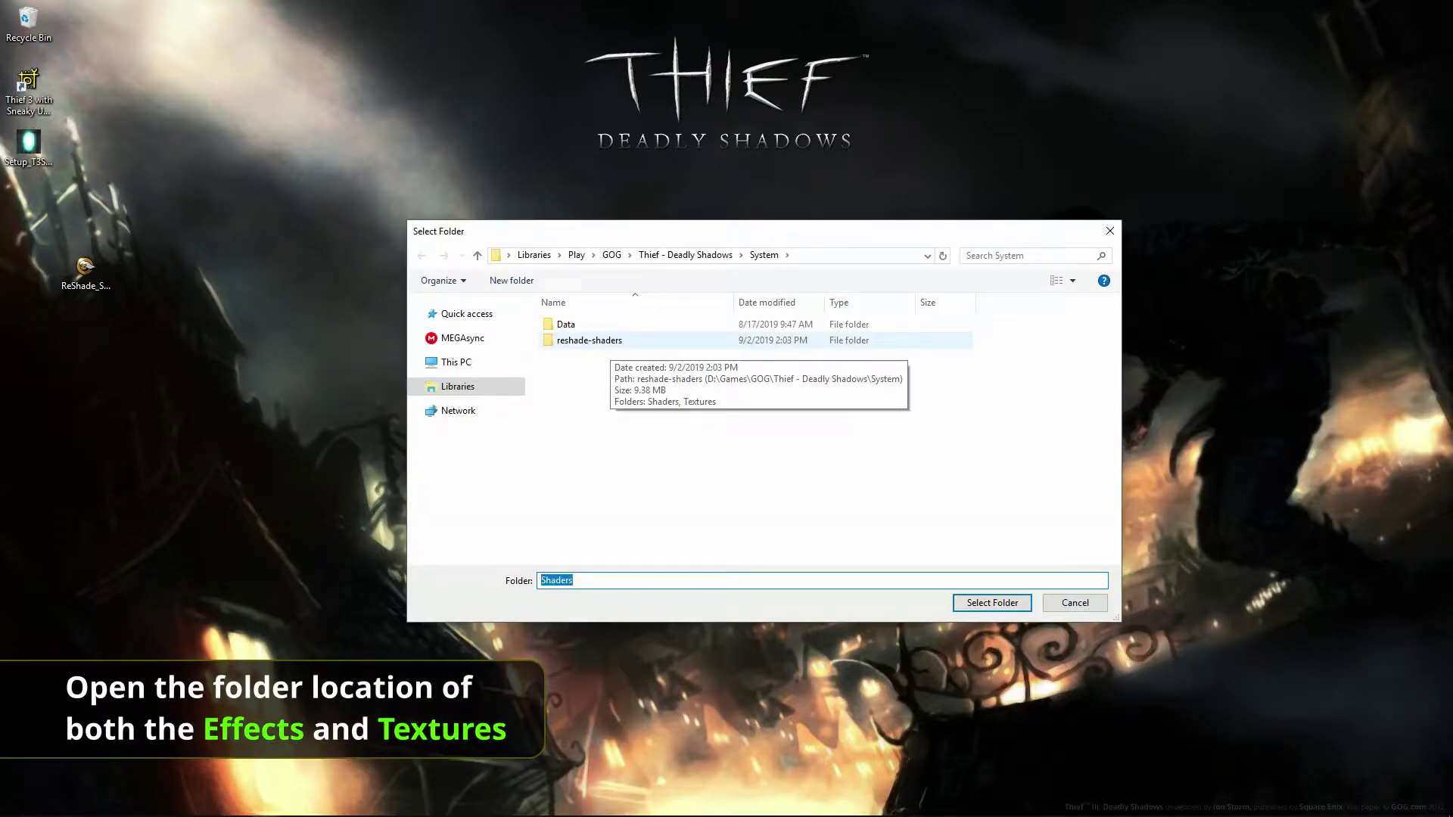
double_click(610, 342)
click(607, 326)
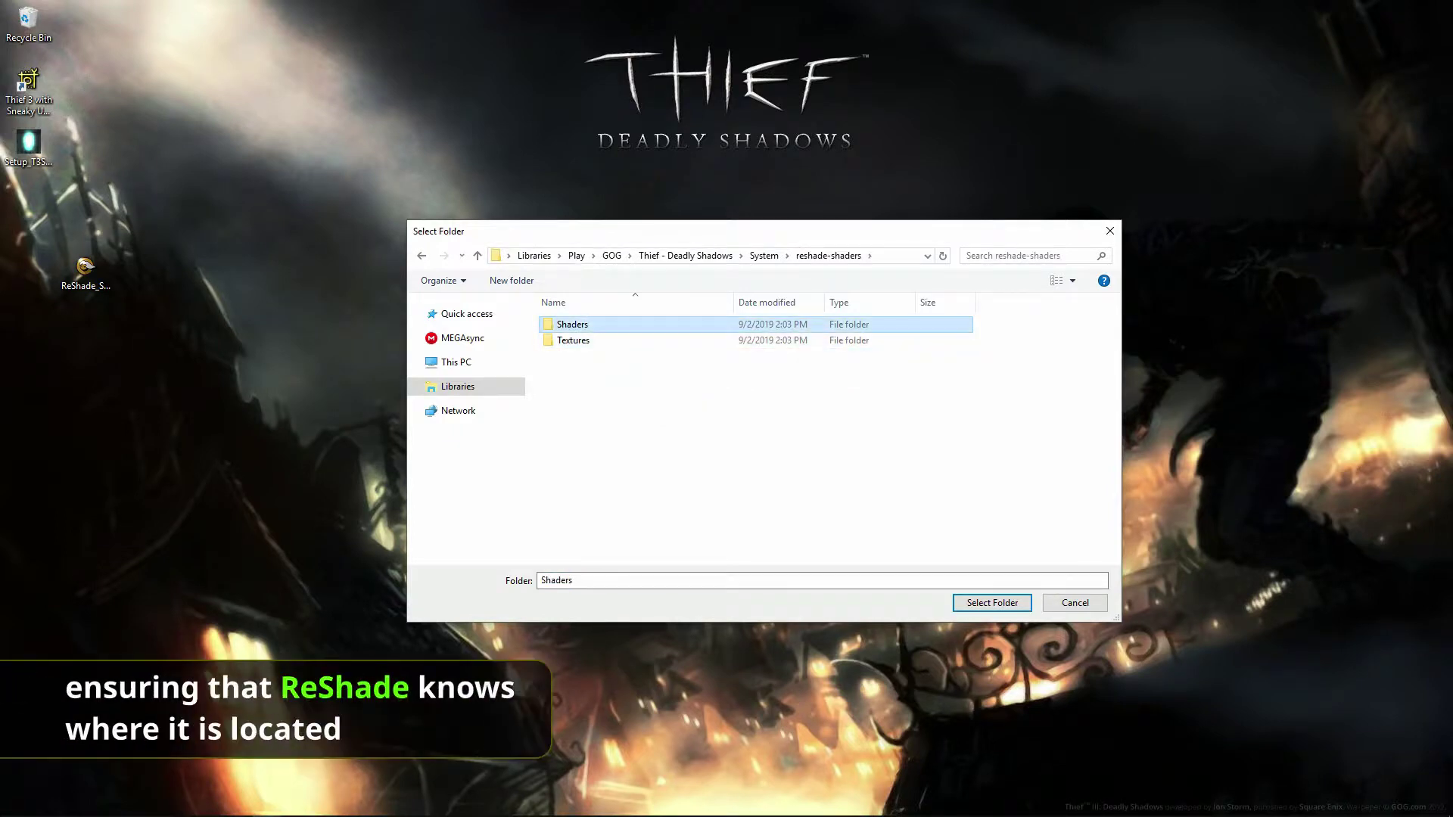
click(992, 603)
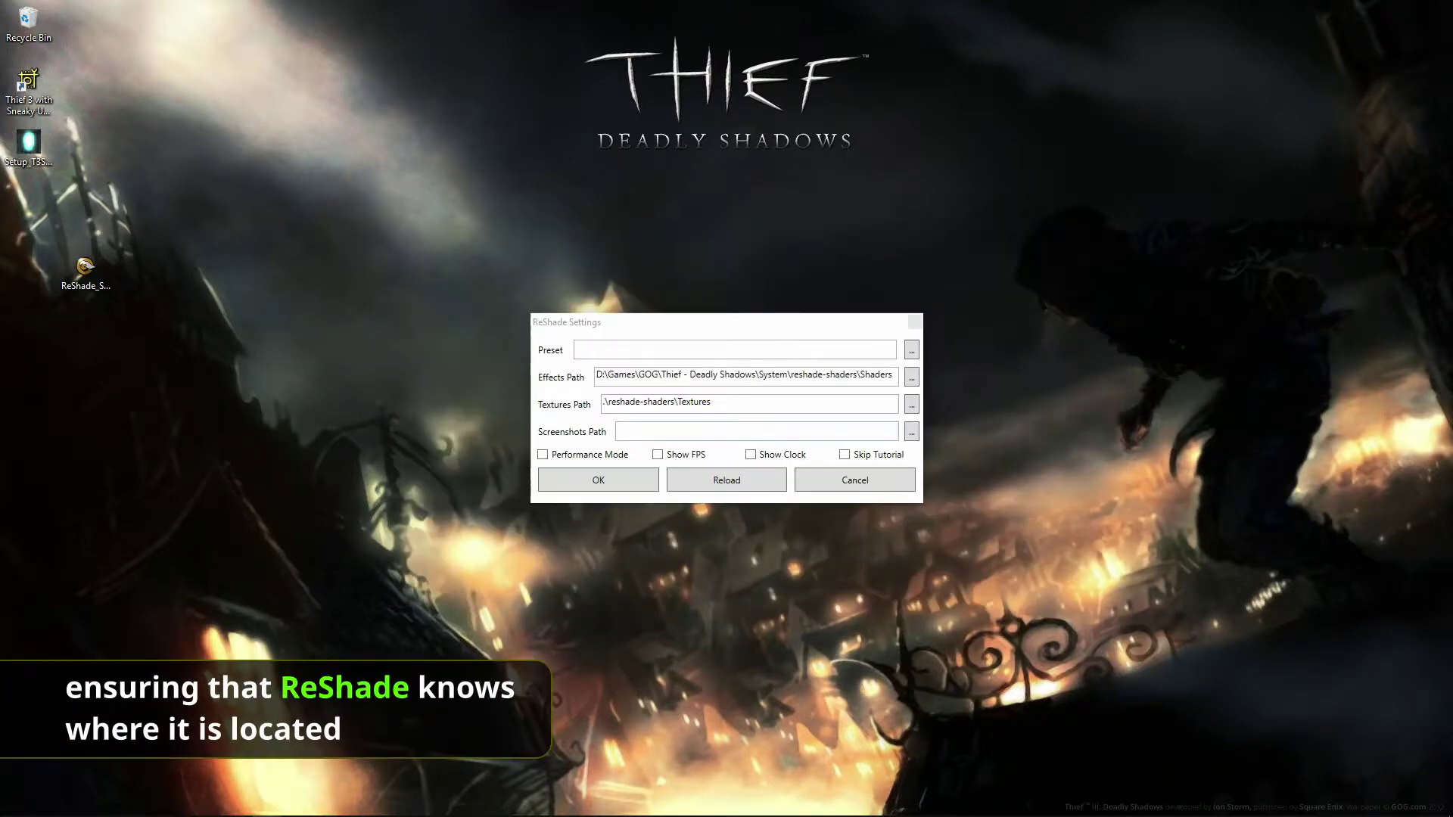
- Set the ReShade Textures Path to the game's System\reshade-shaders\Textures folder and save the settings
click(912, 404)
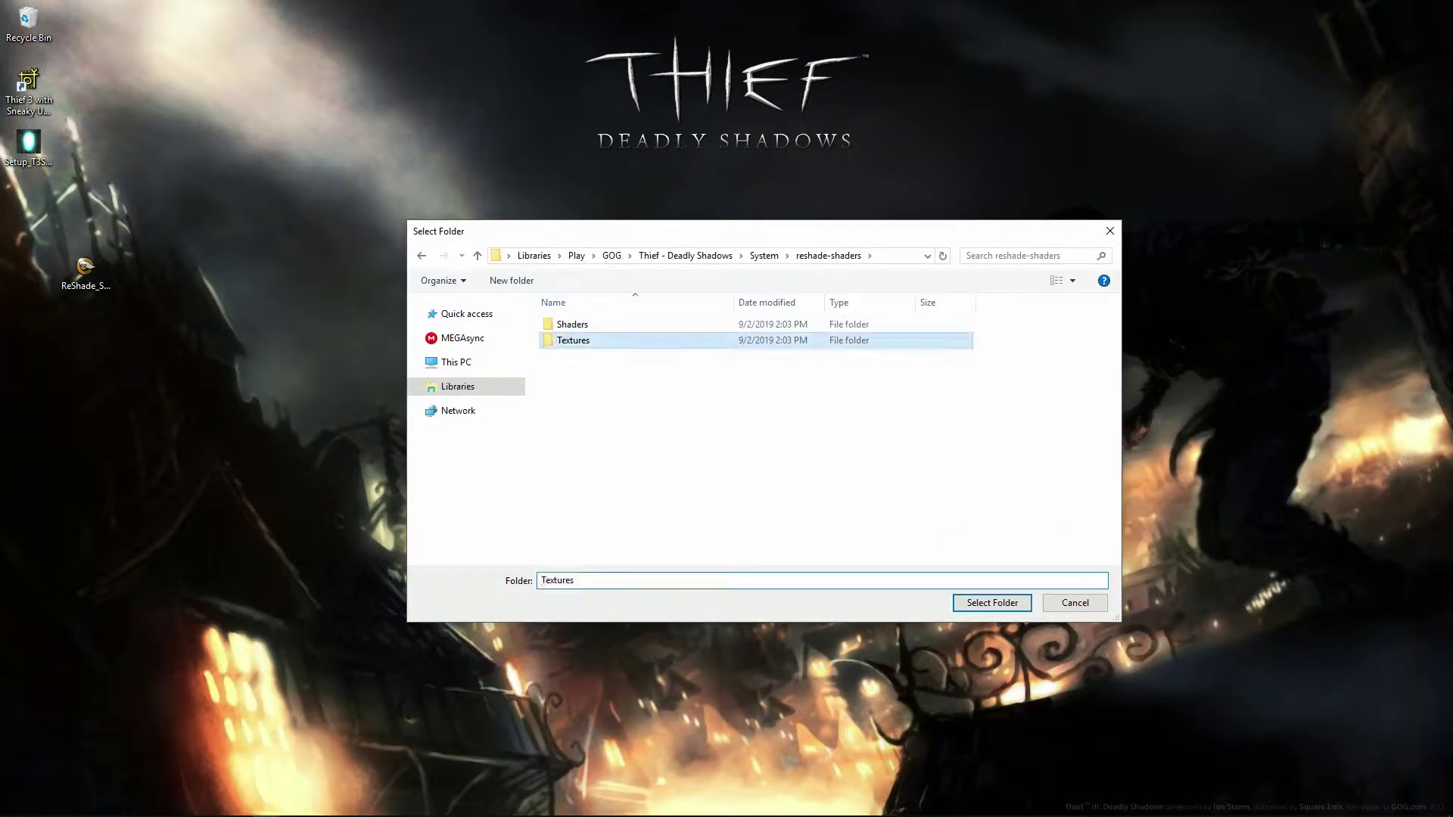
key(Return)
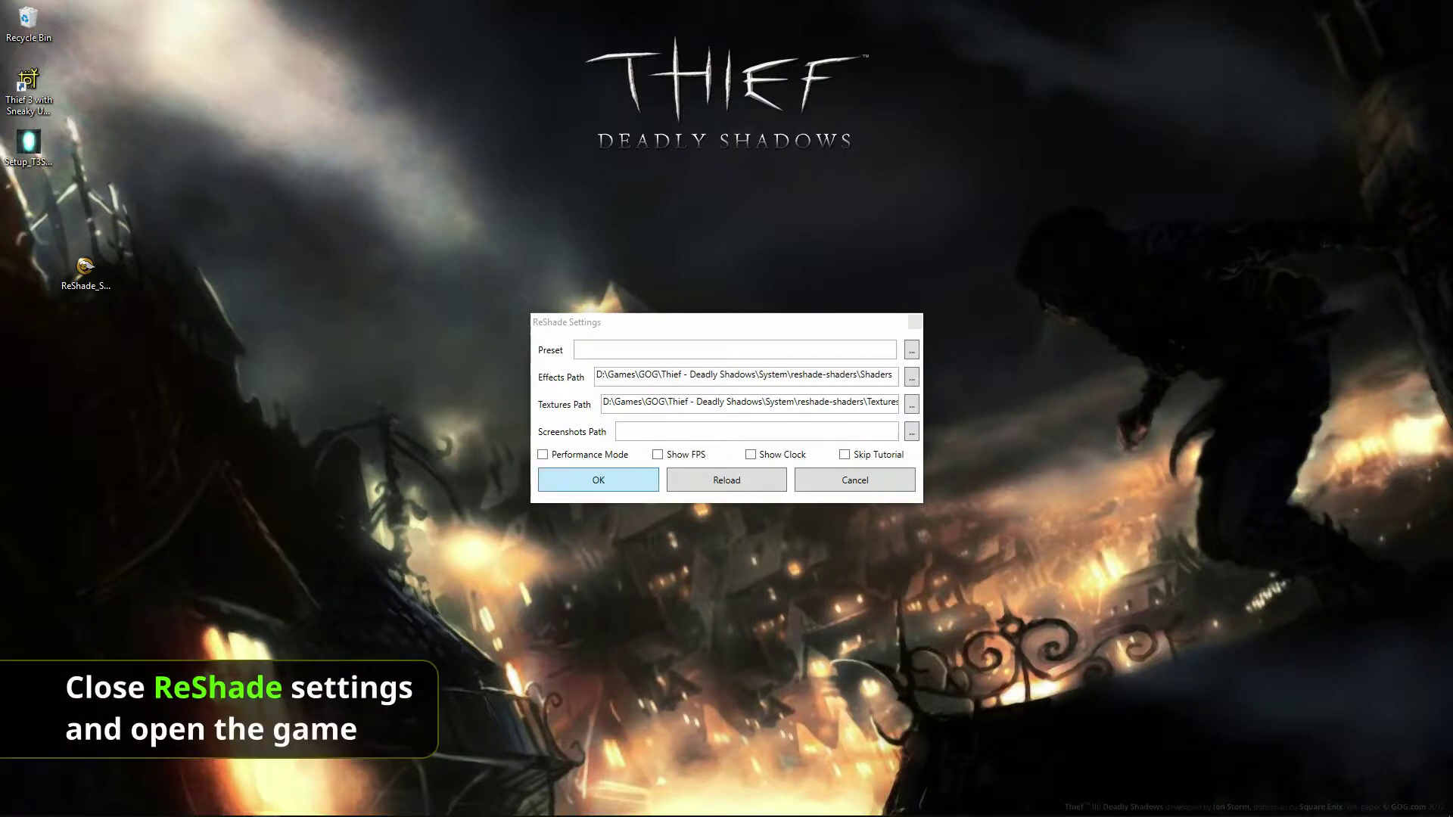
key(Return)
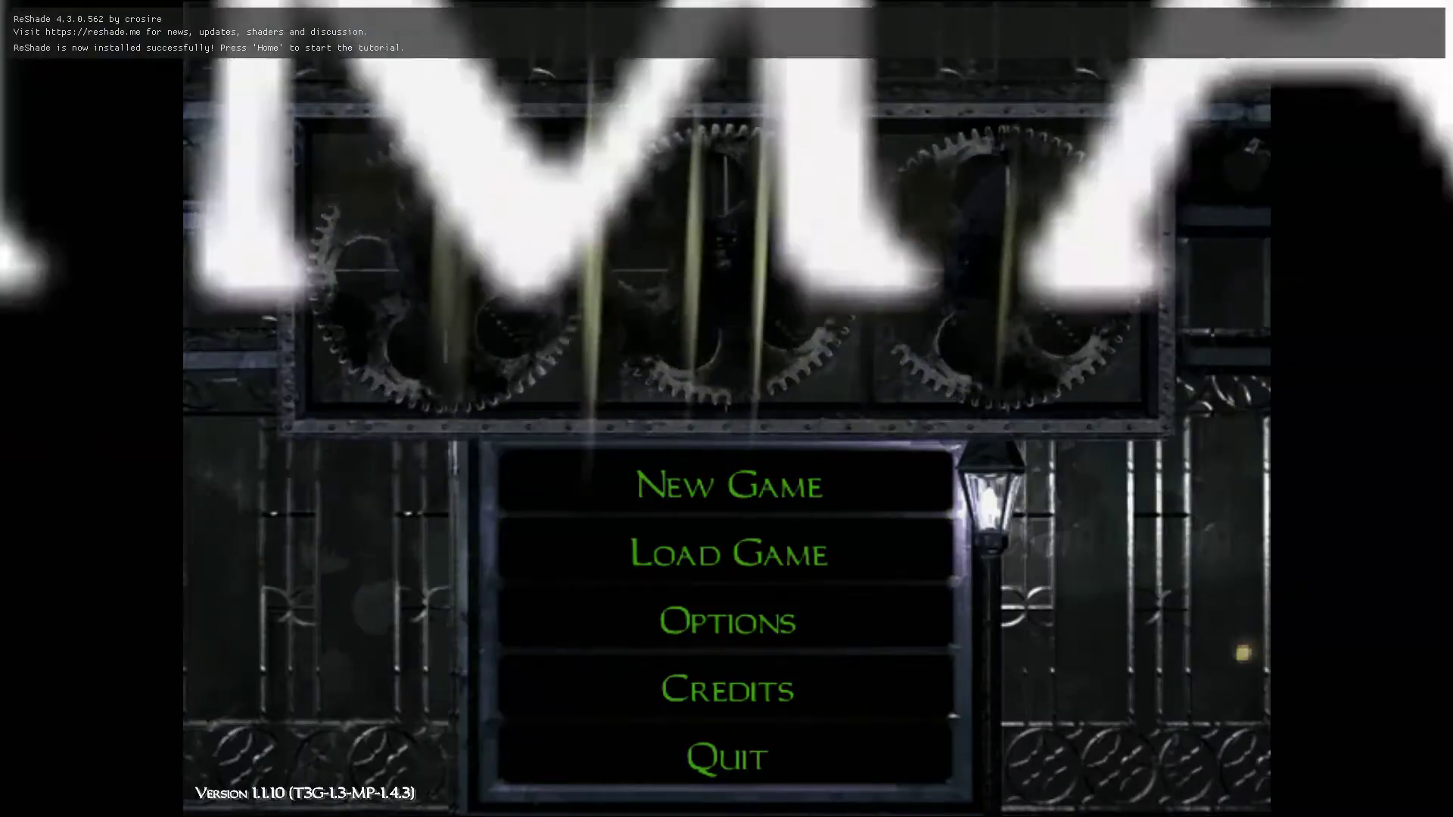
- In the game's audio and video options, lower the resolution to 1600x900
key(Down)
key(Return)
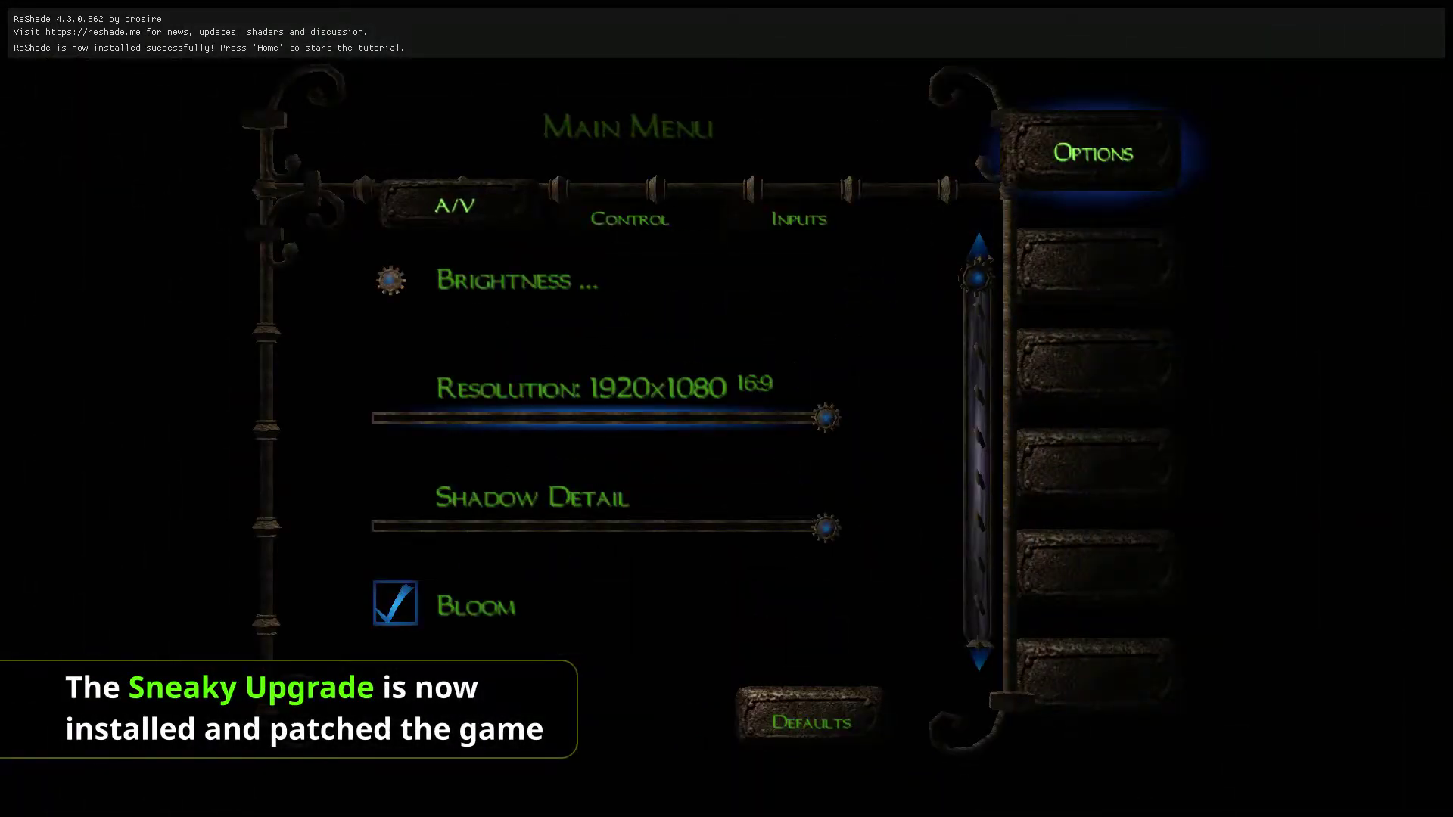
key(Left)
key(Left)
key(Left)
key(Left)
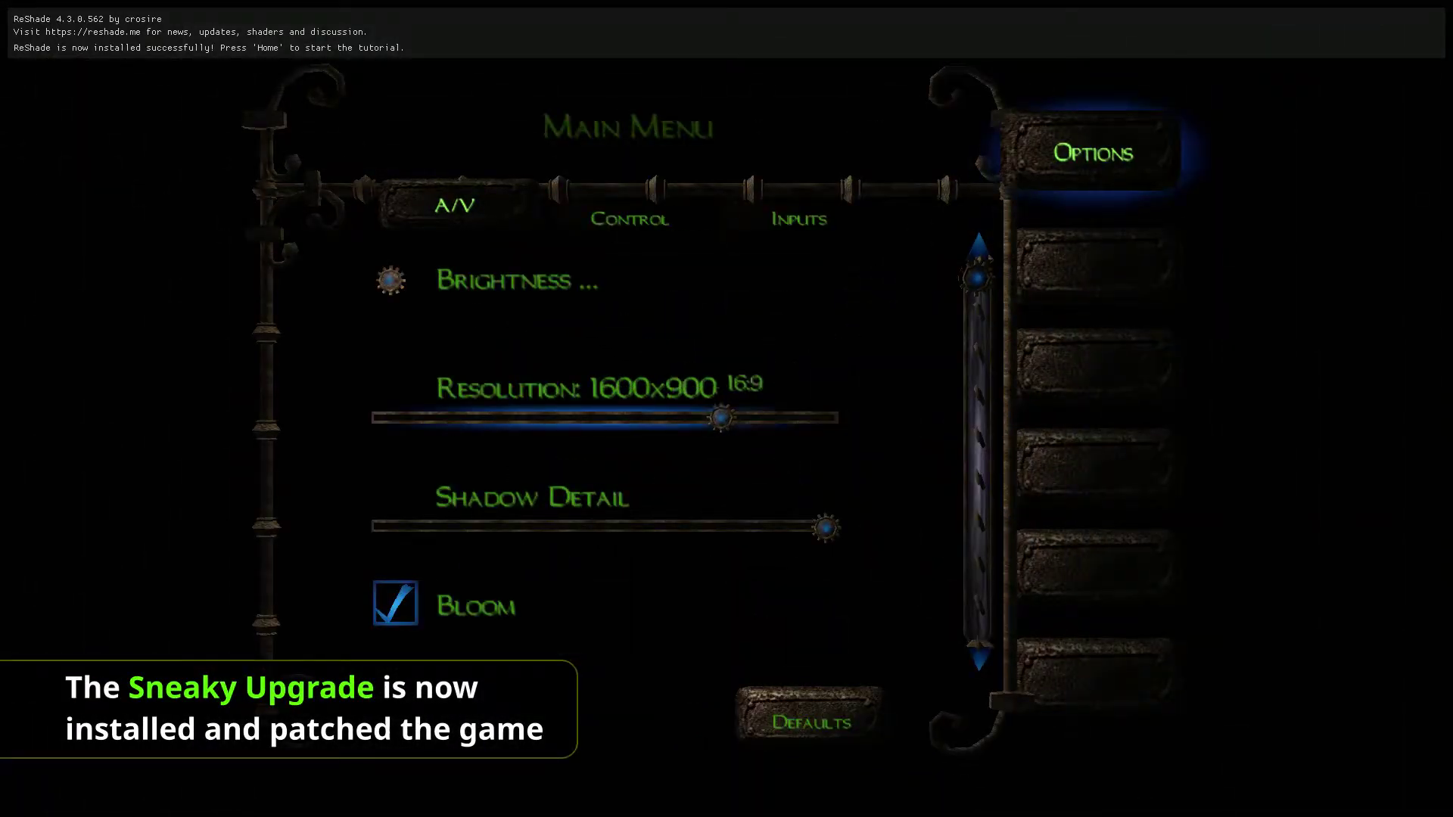
- In the game's audio and video options, step the resolution down through 1280x1024 and 1024x768, and raise it to the slider's maximum
key(Left)
key(Right)
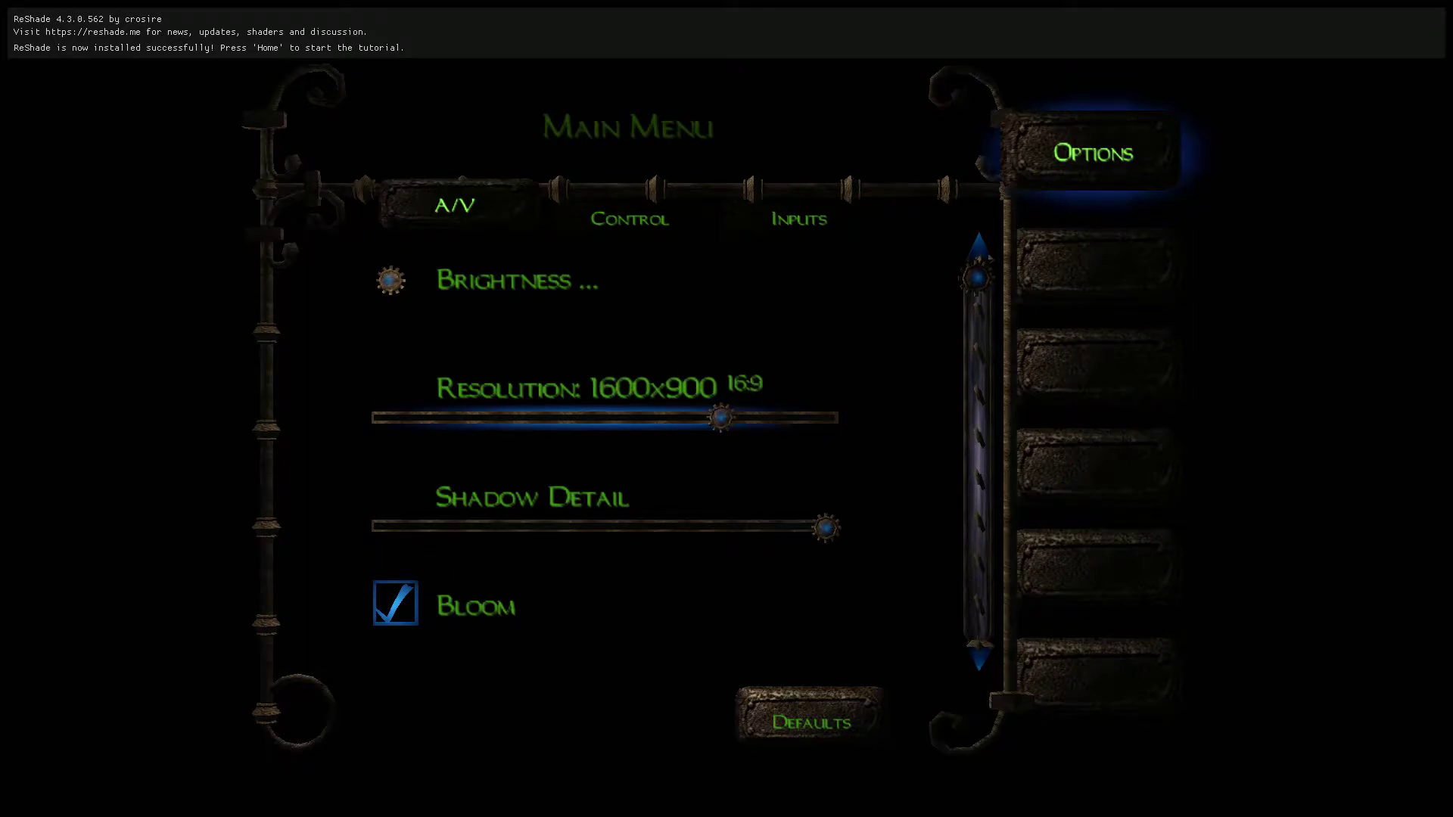
key(Left)
key(Left)
key(Left)
key(Left)
key(Left)
key(Left)
key(Left)
key(Left)
key(Left)
key(Left)
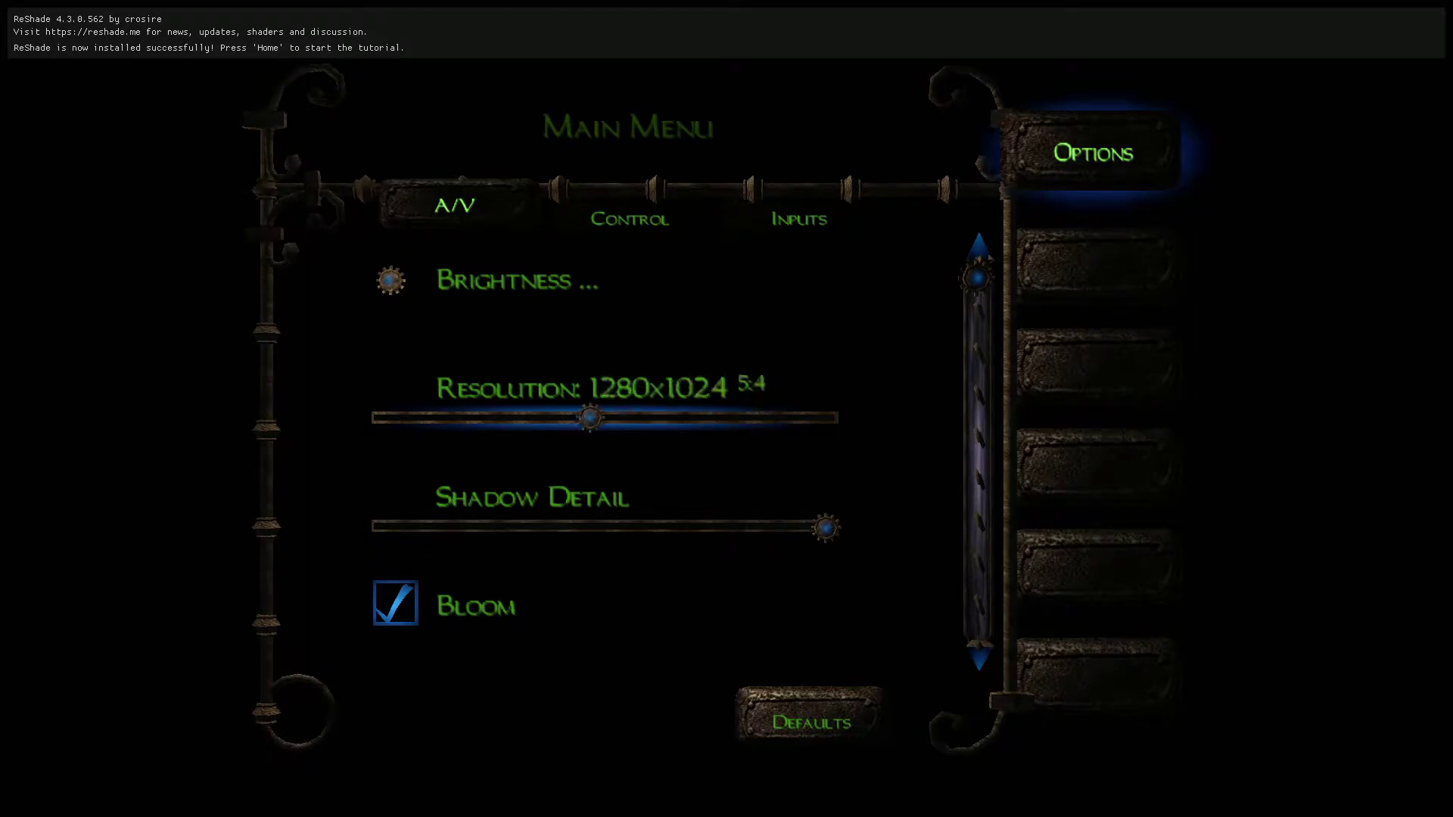
key(Left)
key(Left)
key(Left)
key(Left)
key(Left)
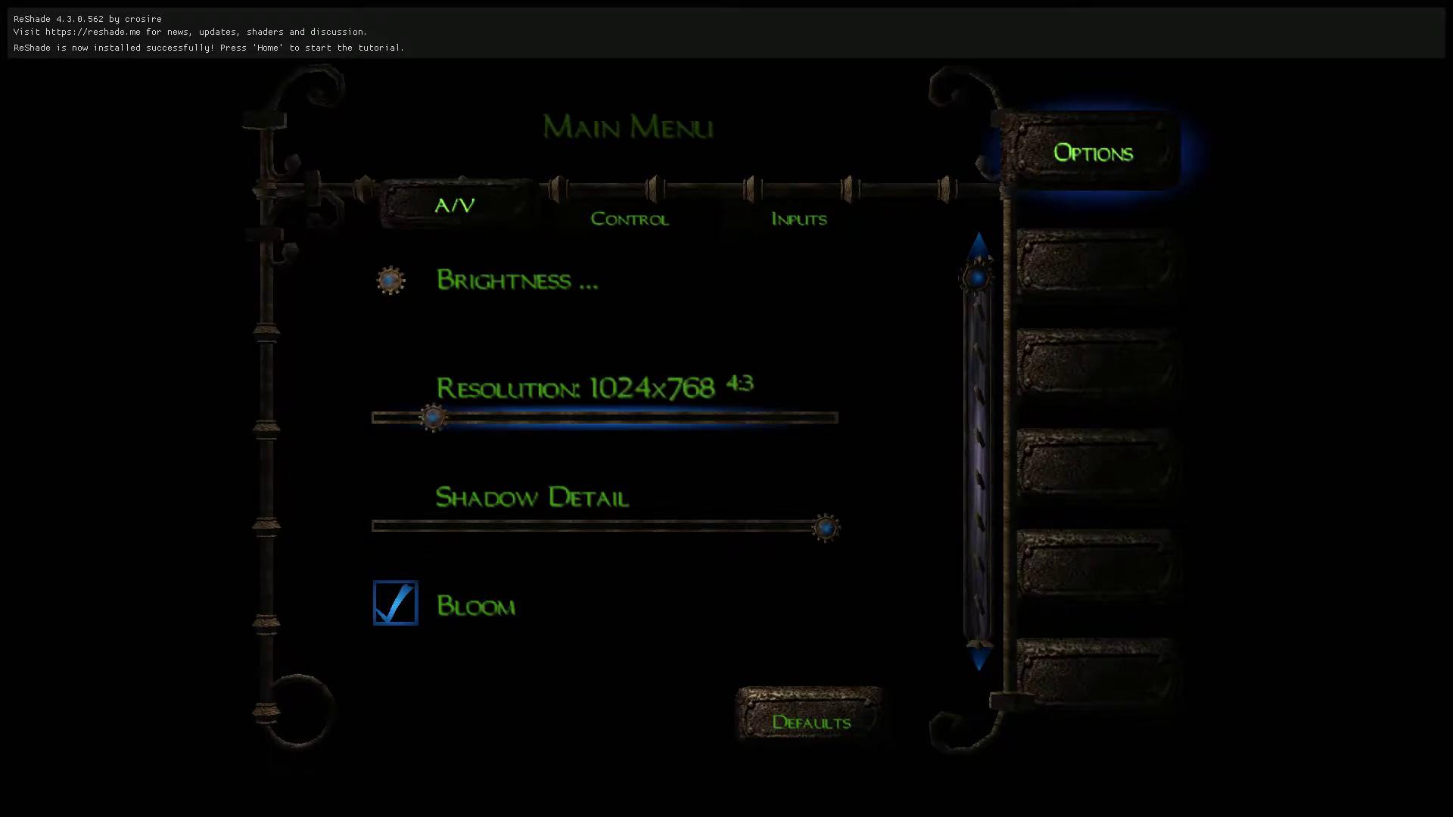
drag(381, 418, 826, 418)
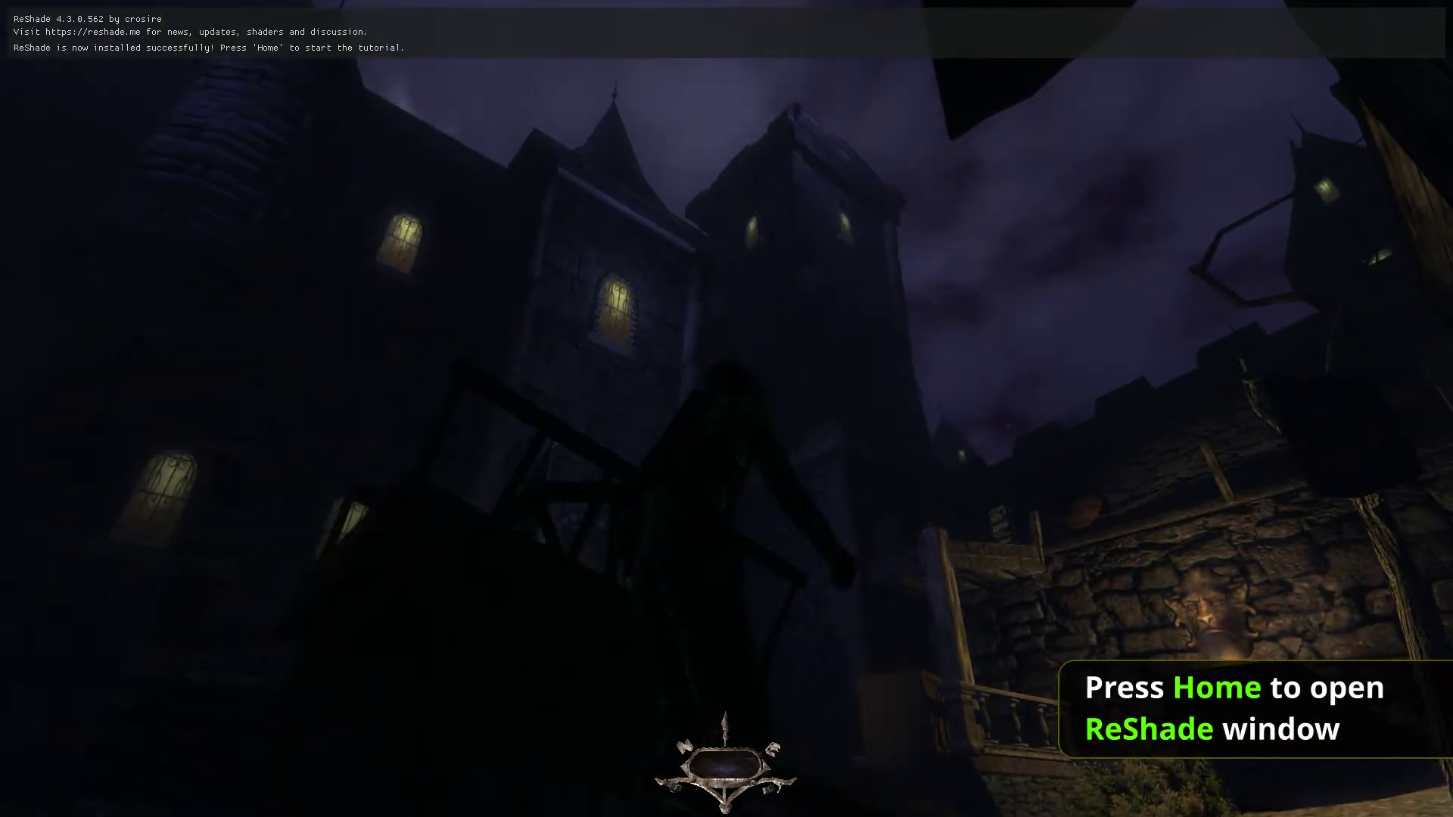
- Open the ReShade overlay in the game and add a new preset named "Thief3 preset" during its tutorial
key(Home)
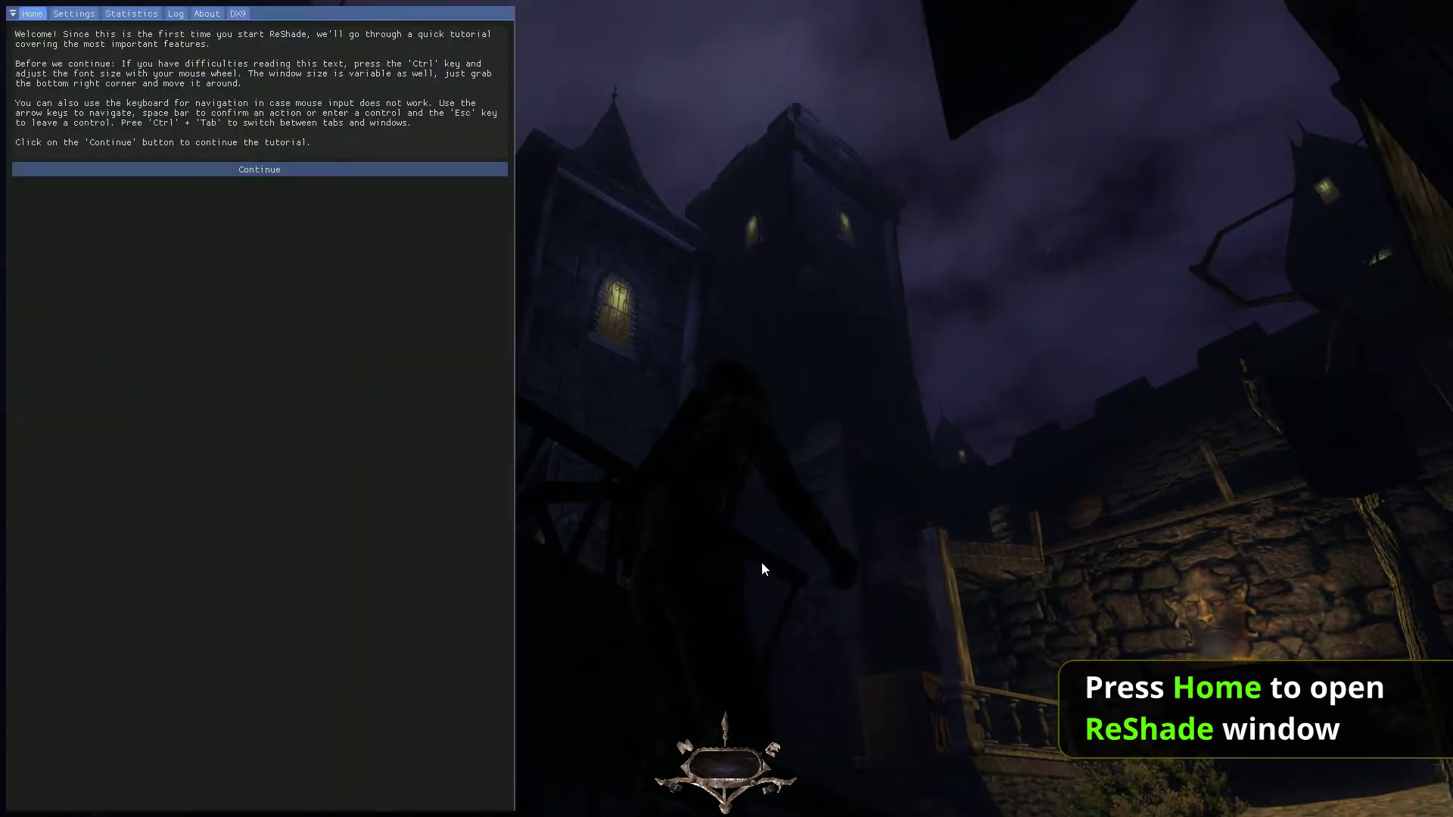
click(221, 171)
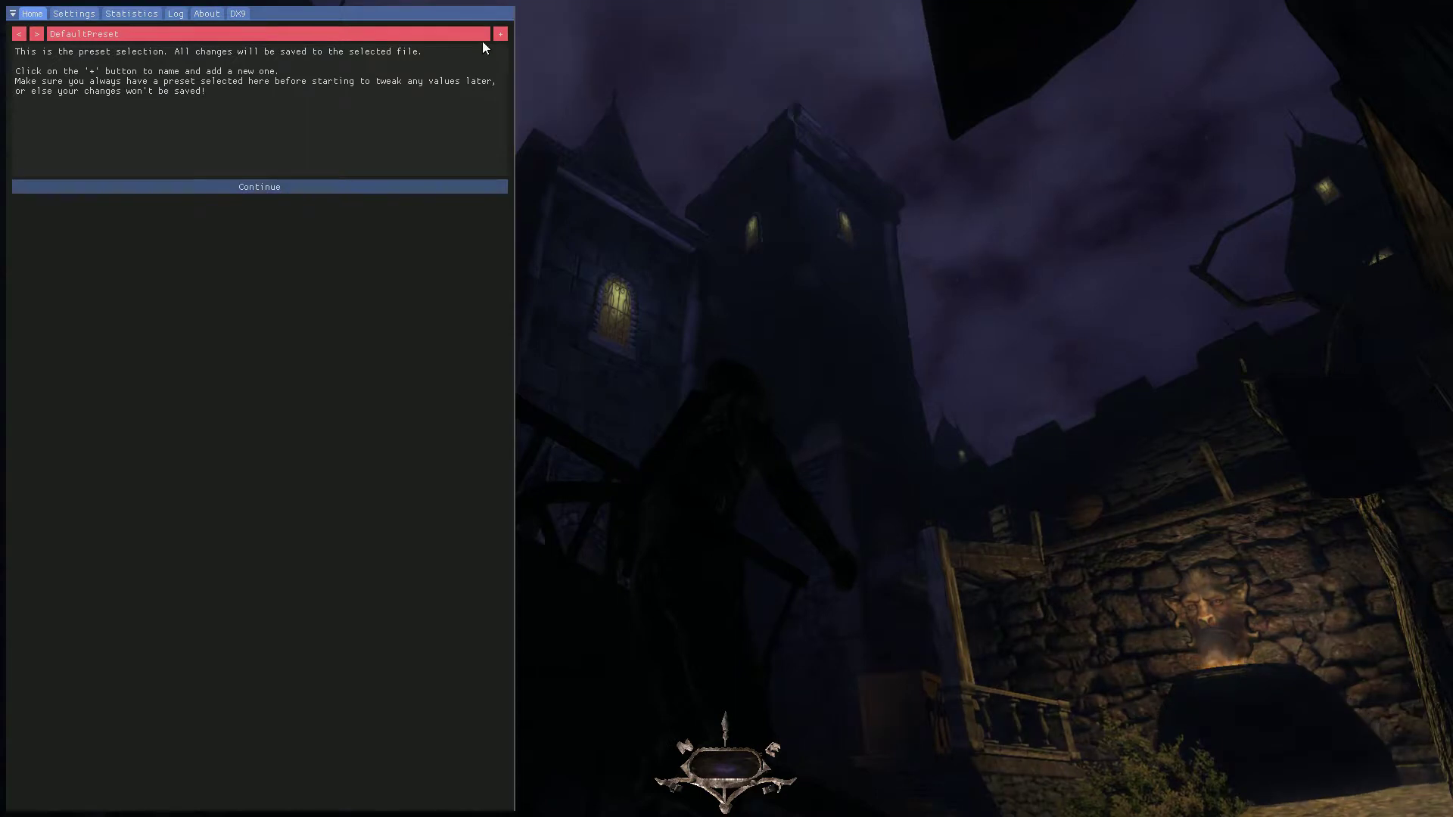
click(502, 36)
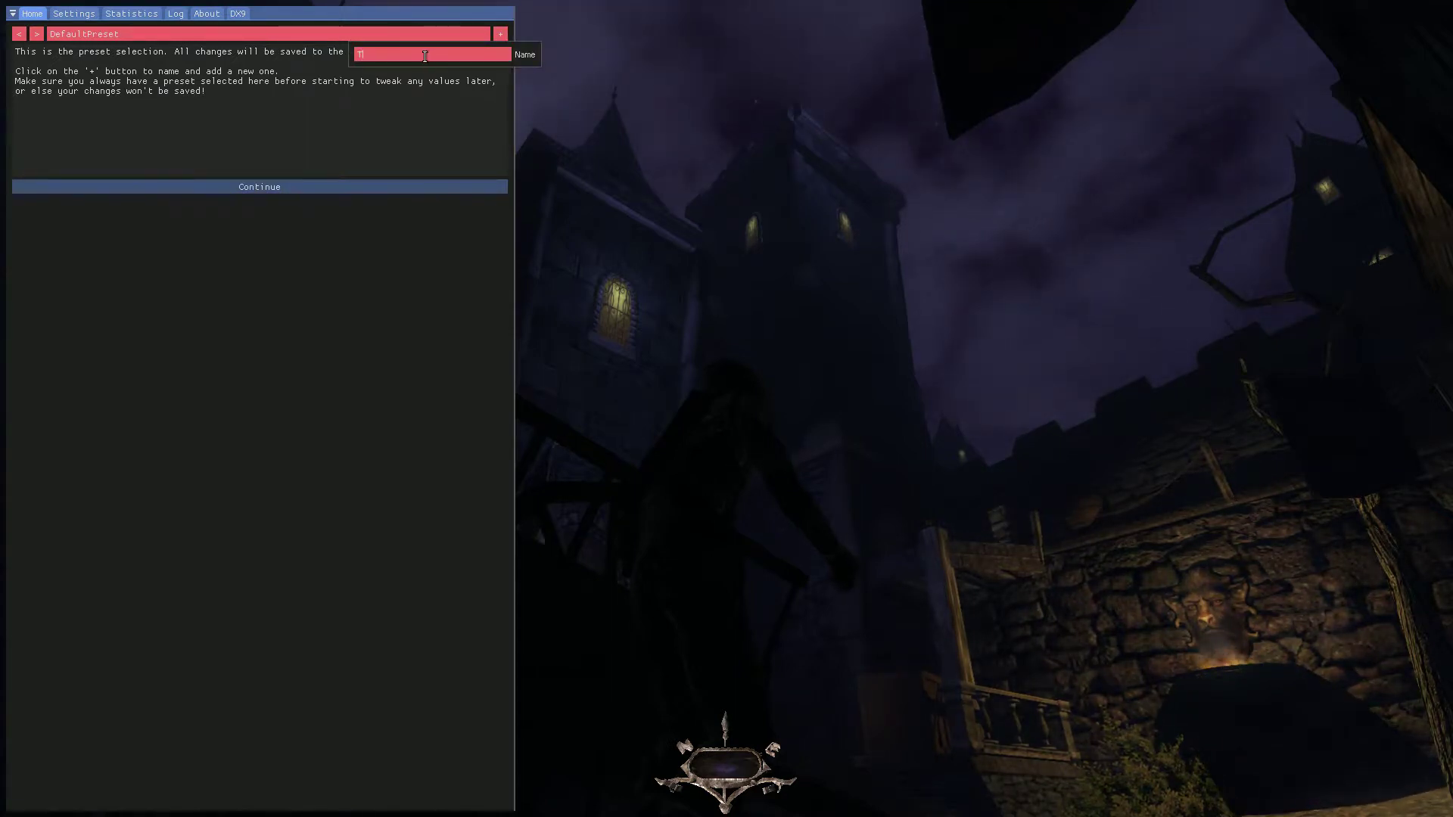
text(Thief)
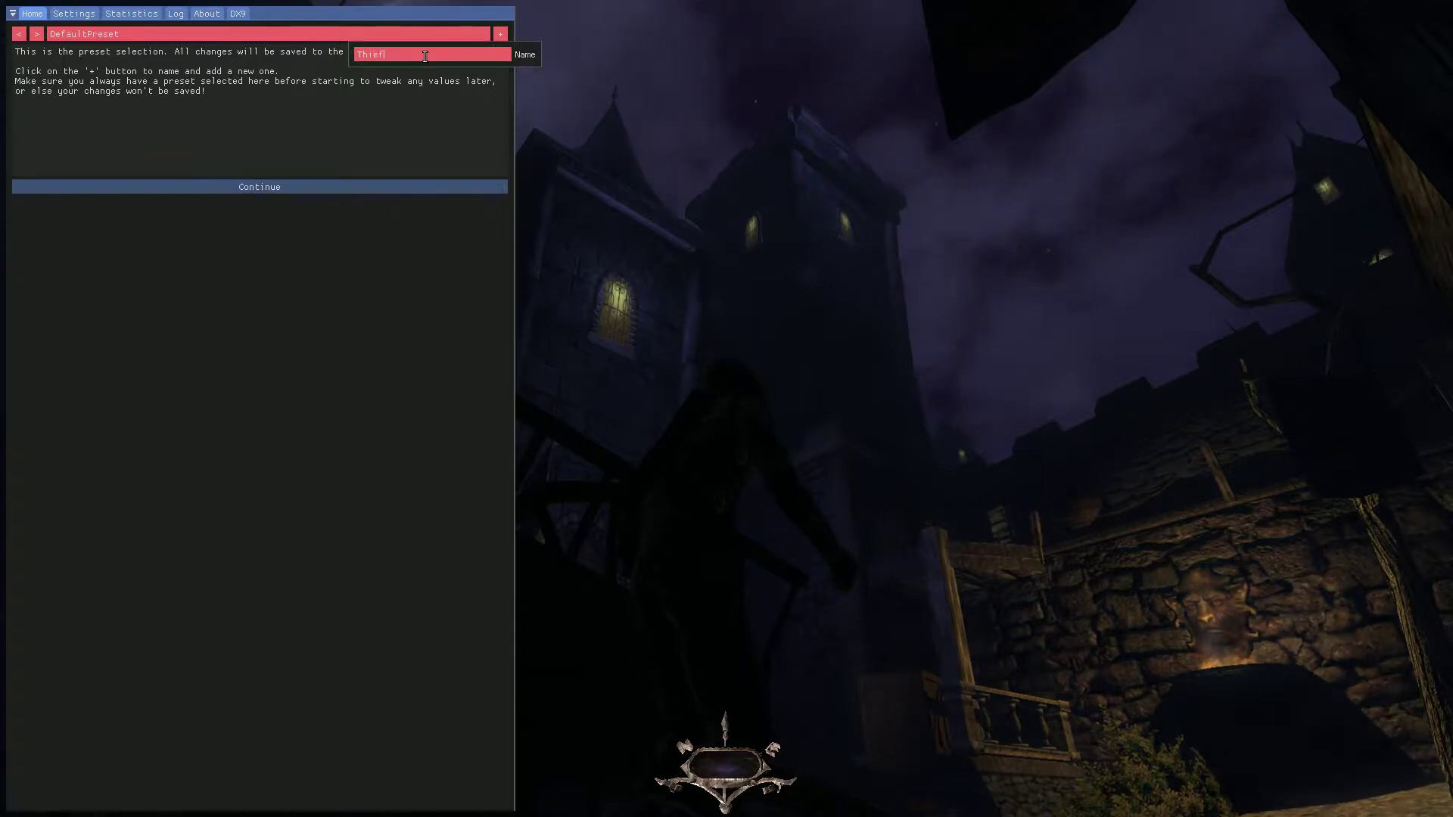
text(3)
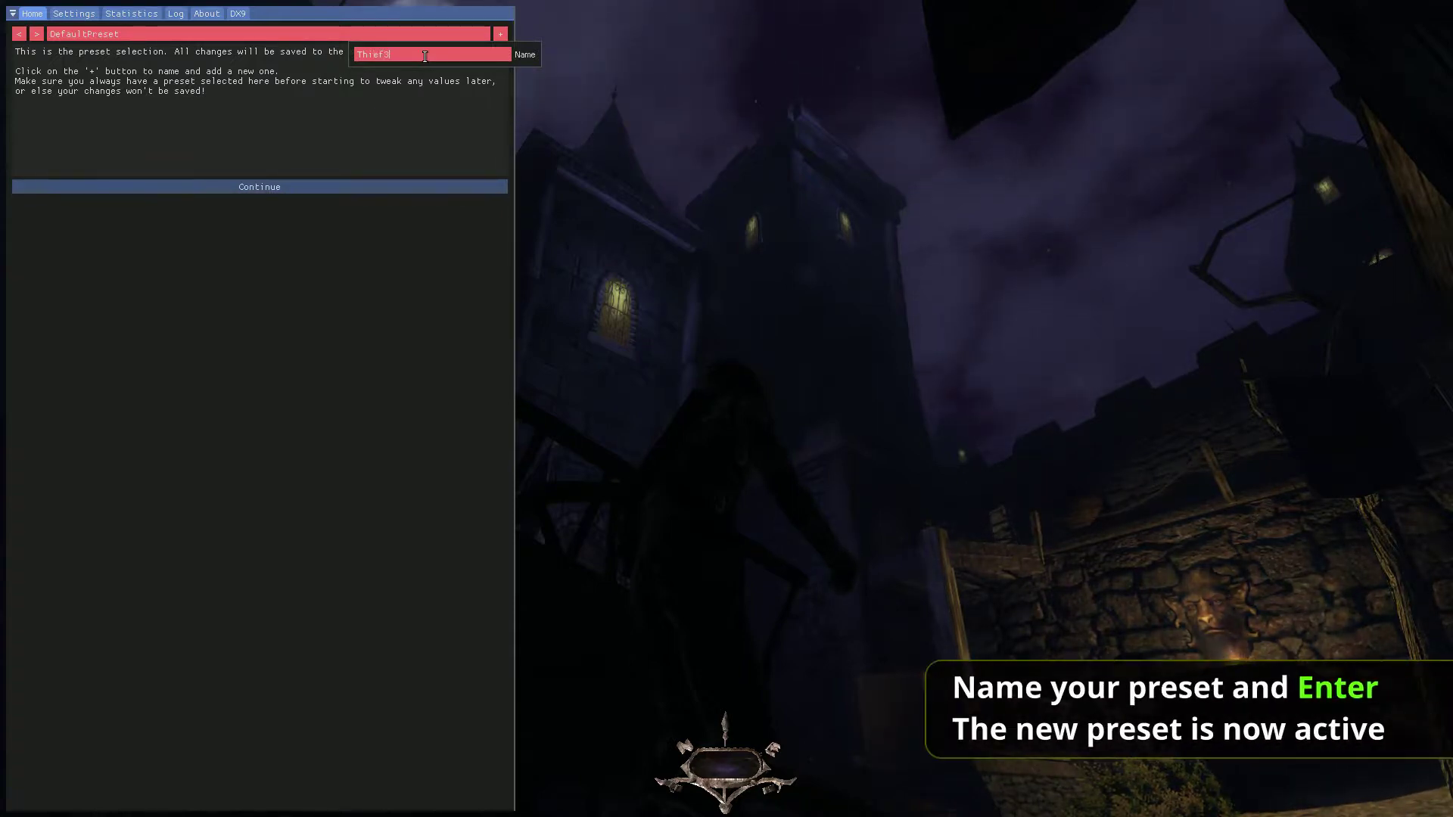
text( preset)
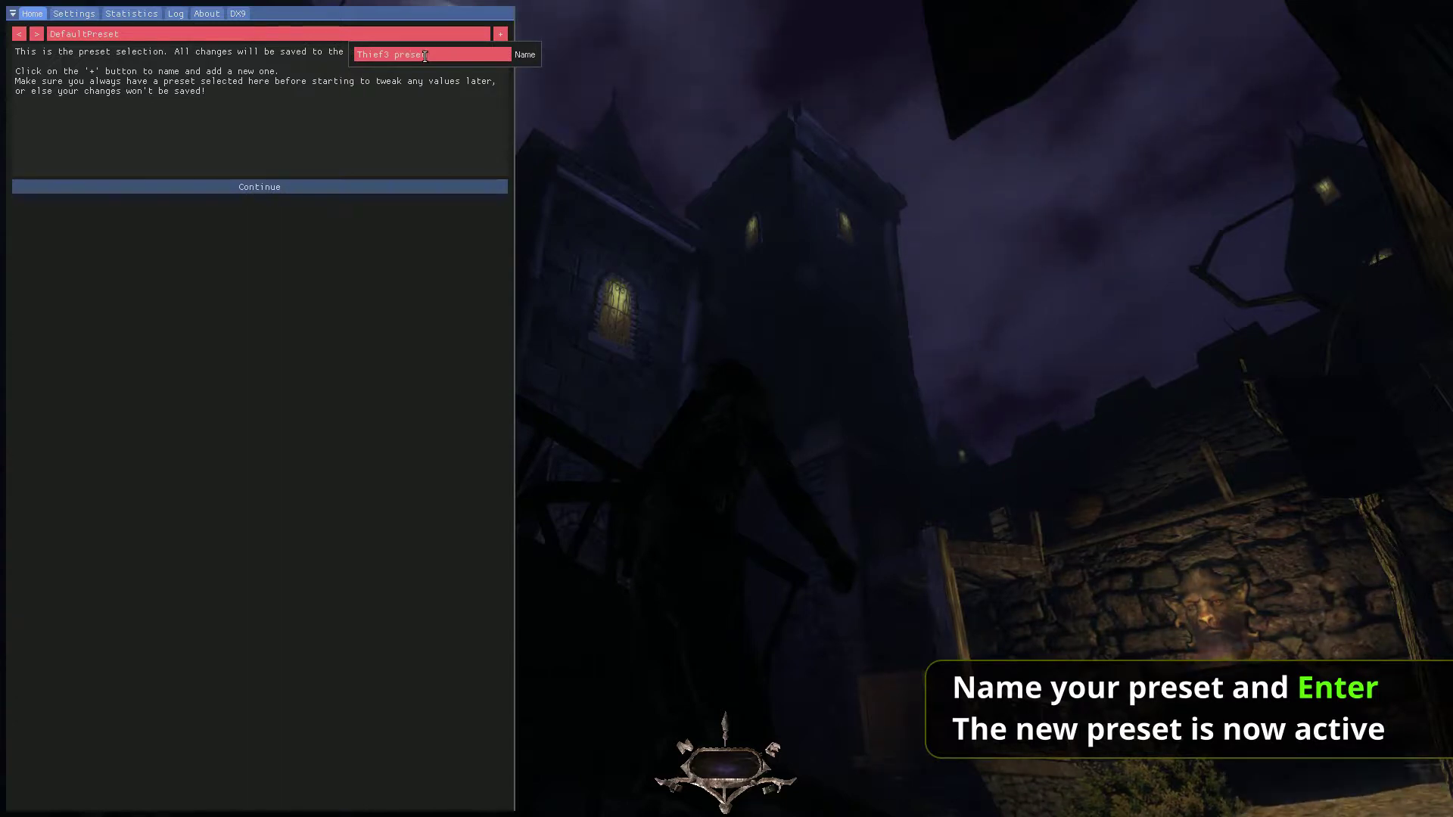
key(Return)
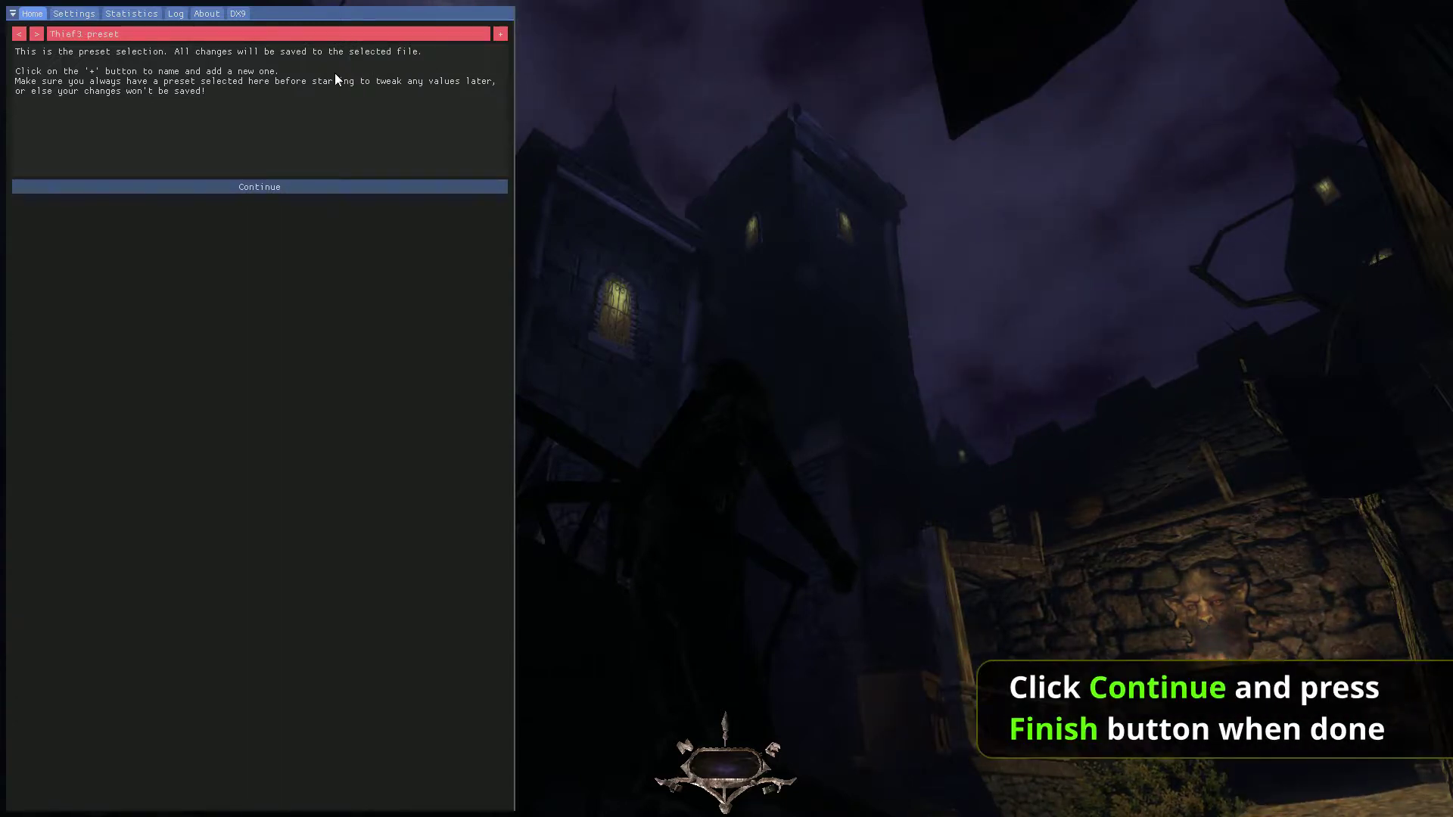
- Continue past the preset page of the ReShade tutorial and narrow the overlay window to uncover more of the game
click(274, 191)
drag(514, 225, 346, 494)
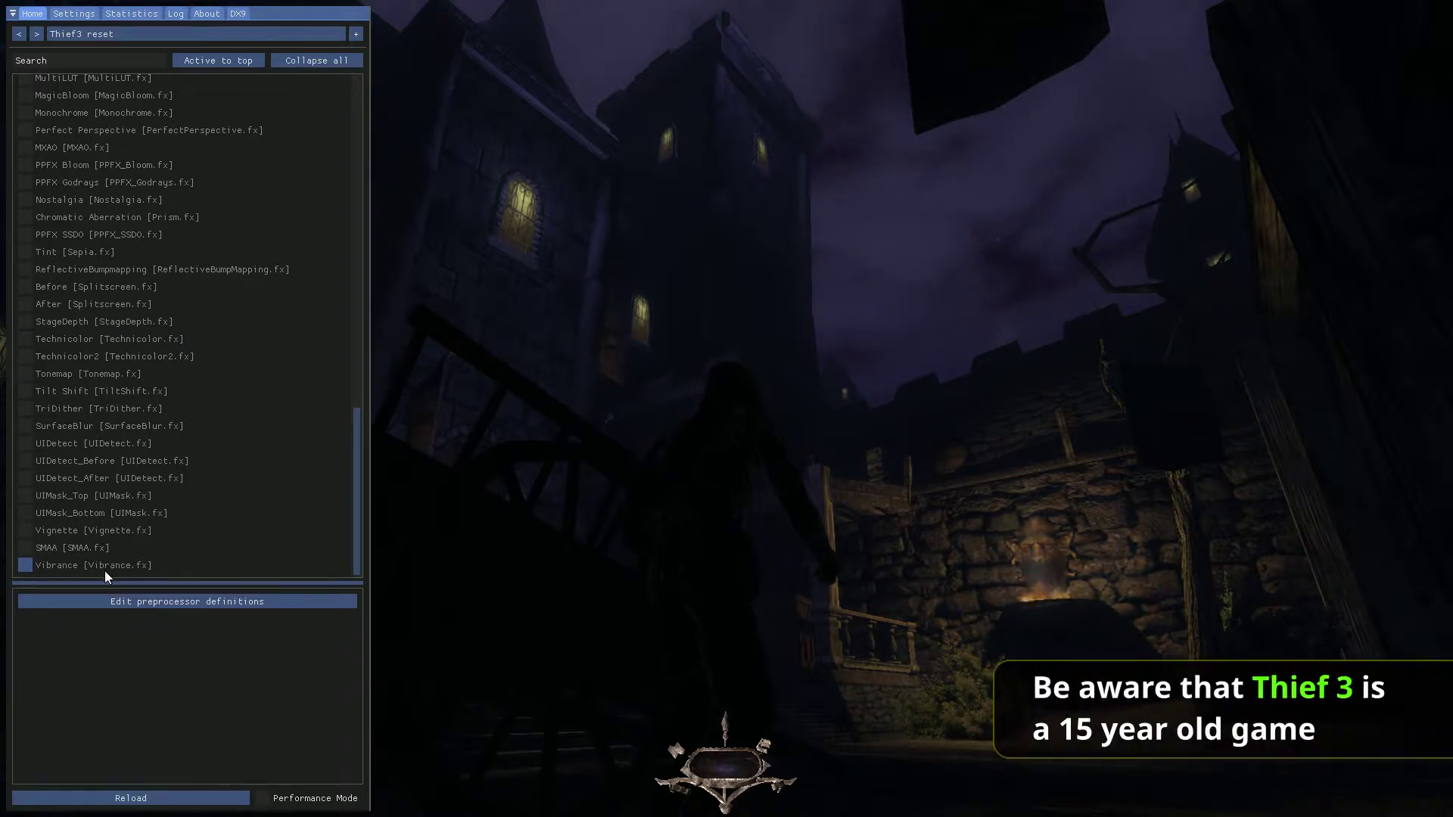
- Toggle the Vibrance effect on and off repeatedly to compare the game image, leaving it enabled
click(69, 565)
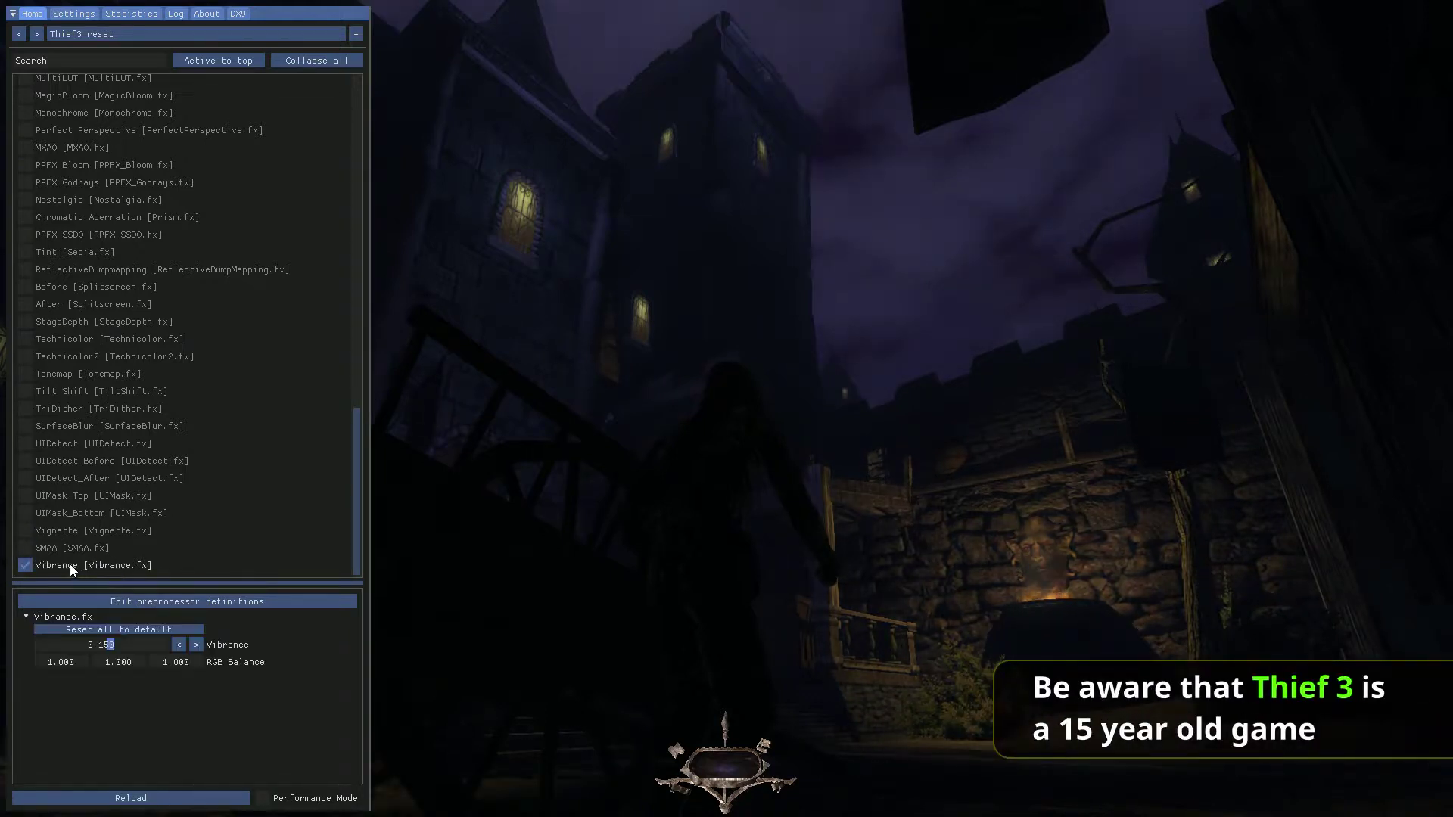
click(69, 565)
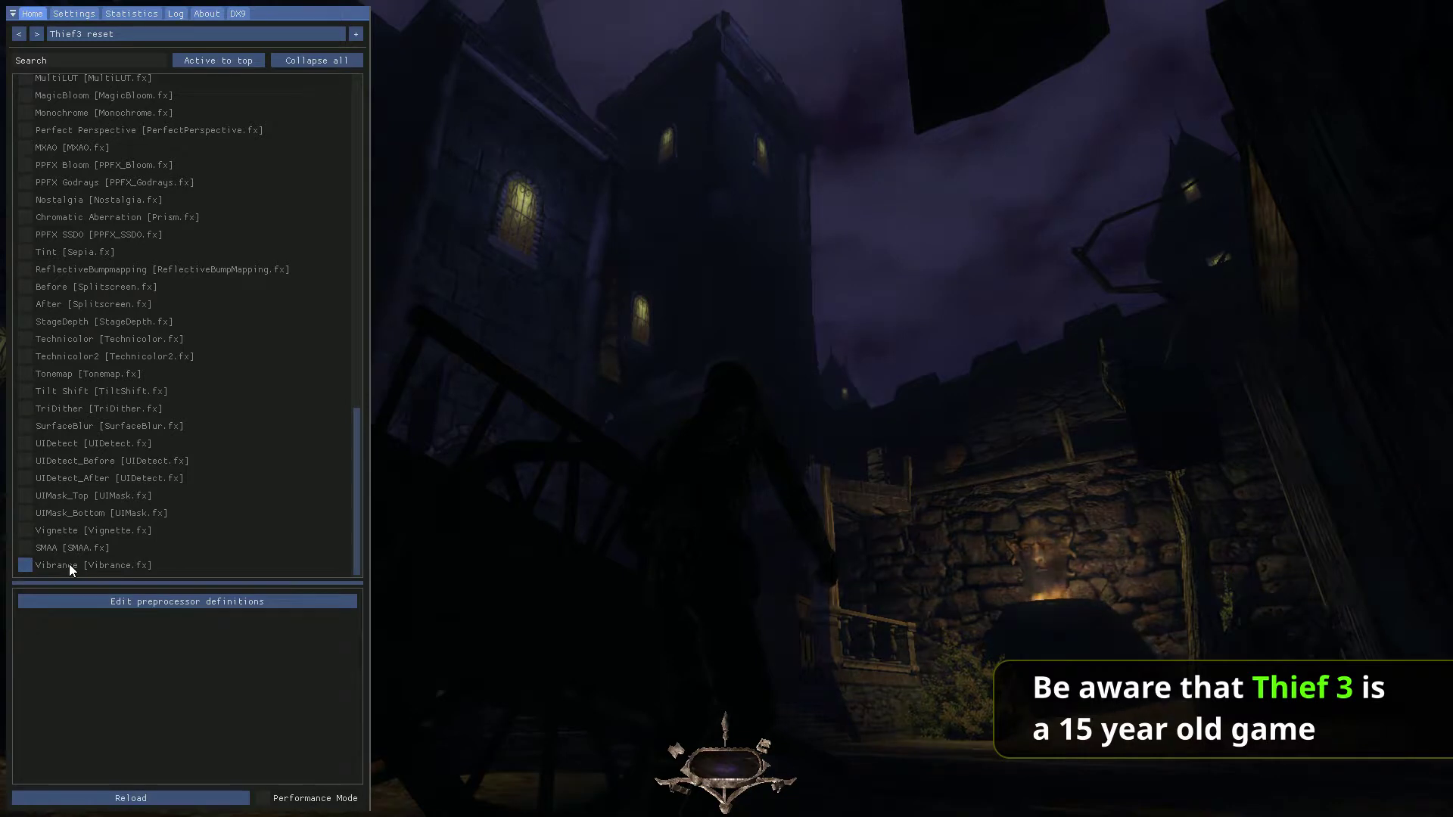
click(70, 564)
click(70, 564)
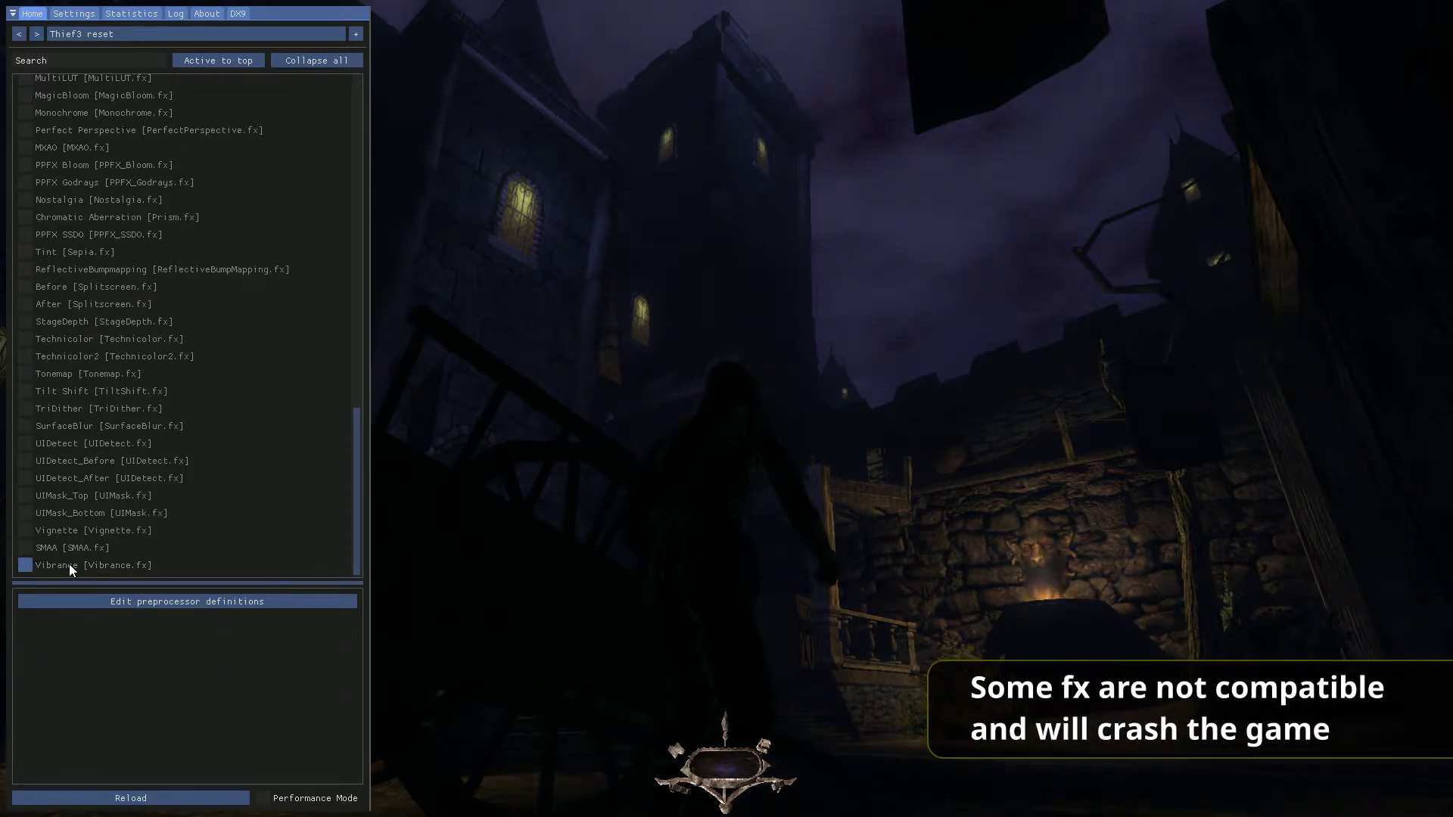
click(70, 565)
click(69, 565)
click(69, 564)
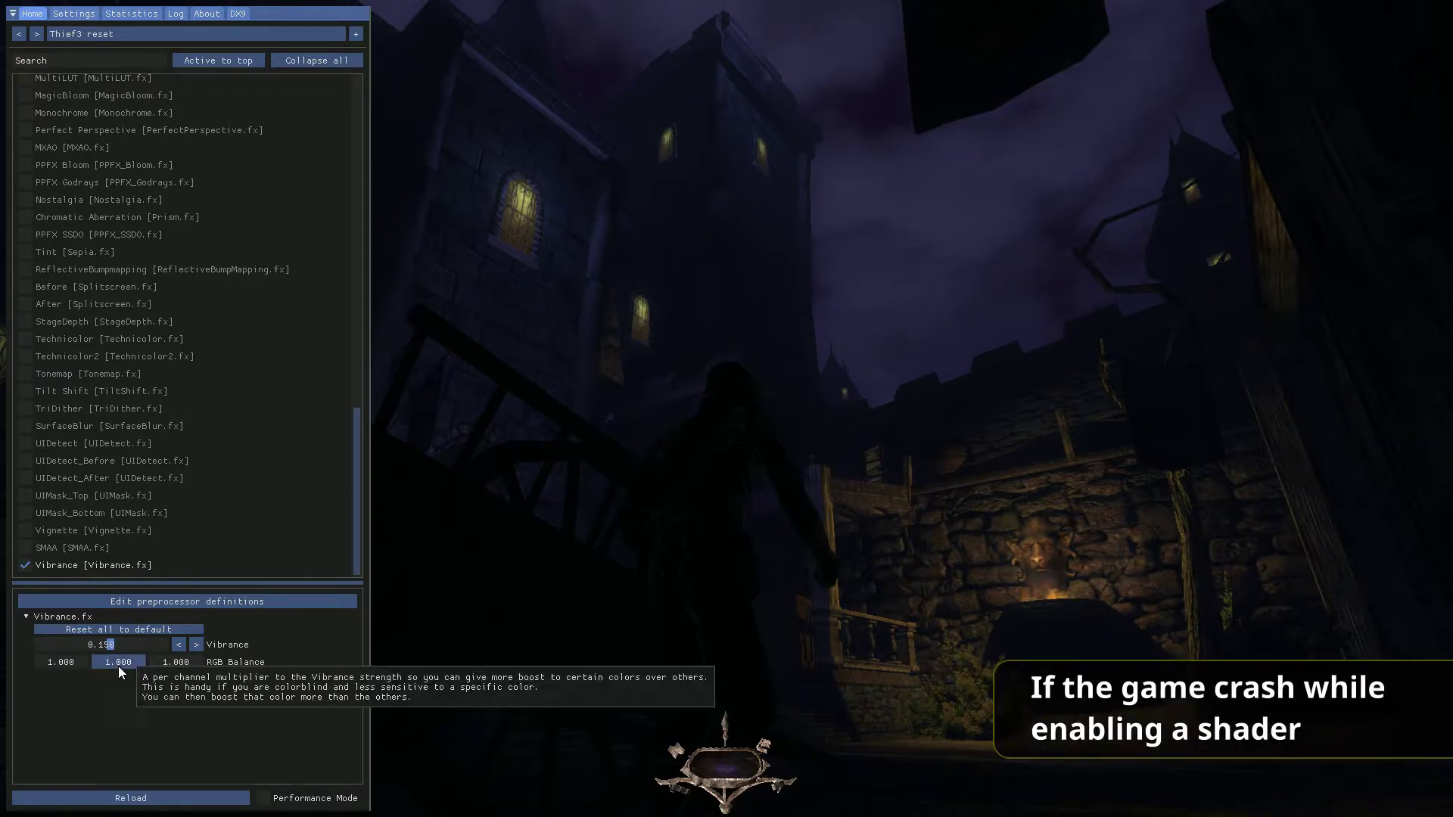
- Raise the Vibrance strength to 0.354 and reset all Vibrance.fx values to their defaults
mouse_move(114, 643)
mouse_down()
mouse_move(145, 647)
mouse_move(43, 647)
mouse_move(144, 653)
mouse_move(124, 651)
mouse_up()
click(120, 630)
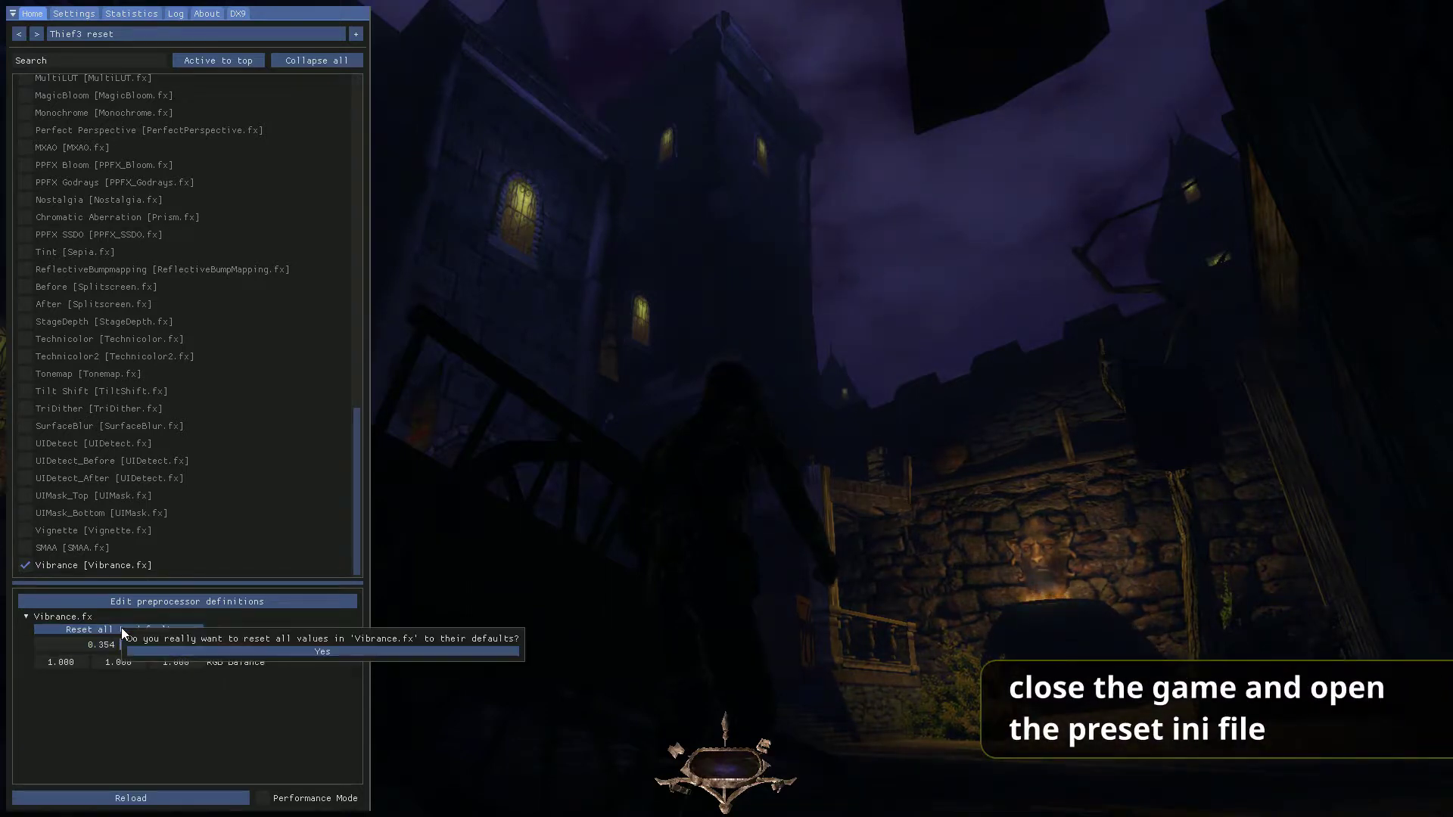
click(326, 650)
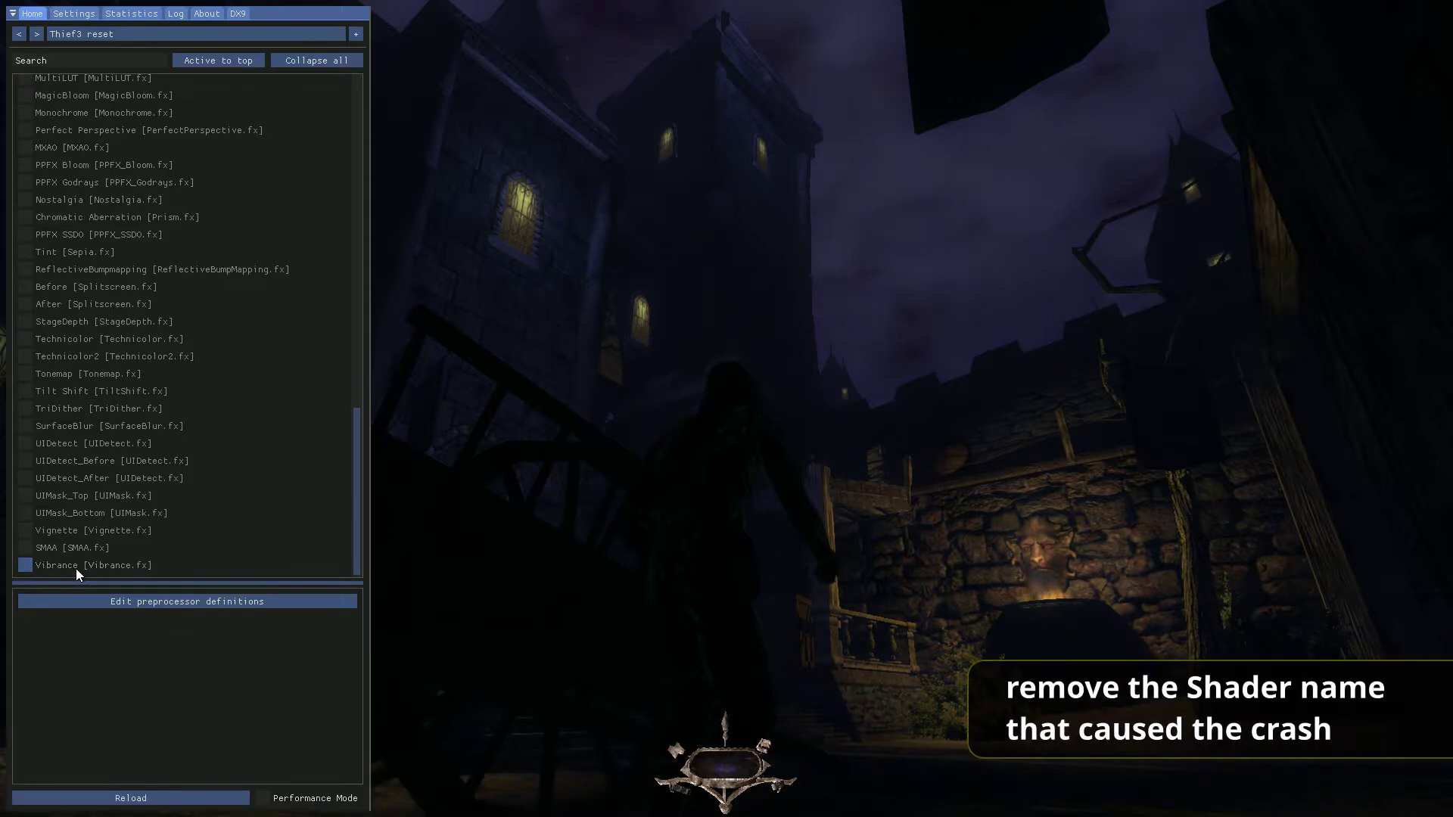